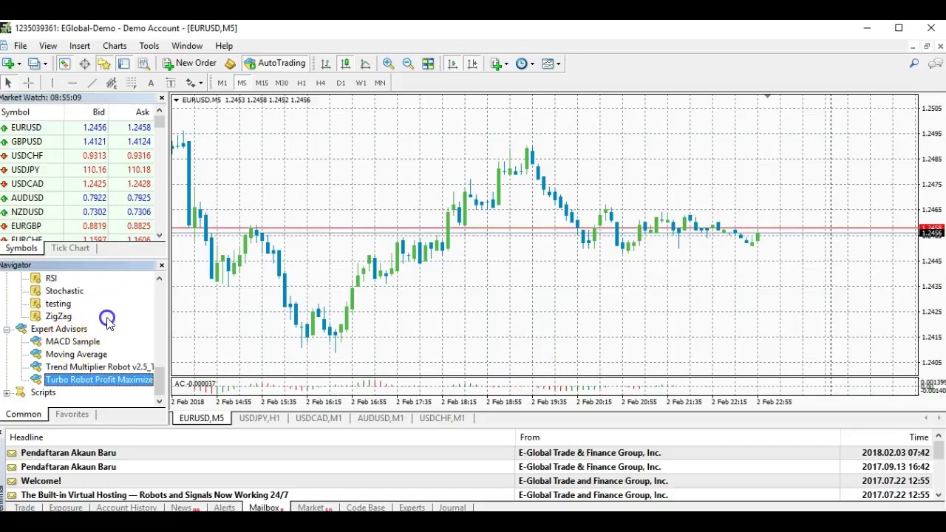
pyautogui.scroll(5, 107, 323)
pyautogui.scroll(5, 107, 323)
pyautogui.scroll(-10, 107, 323)
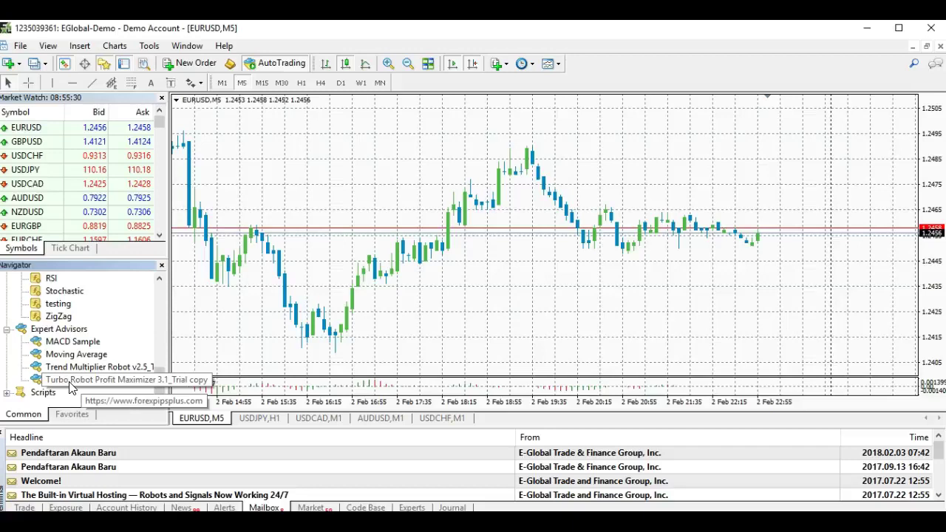
pyautogui.click(71, 386)
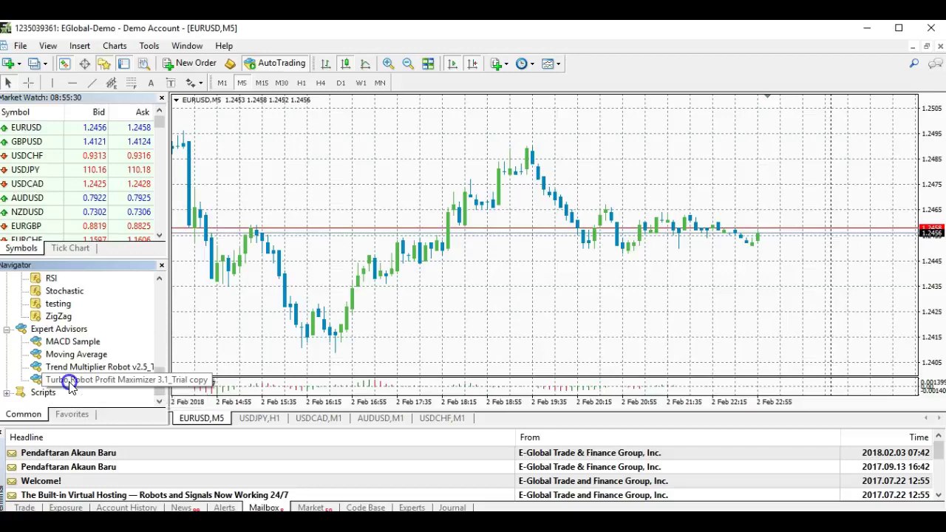
pyautogui.moveTo(71, 383); pyautogui.dragTo(405, 199)
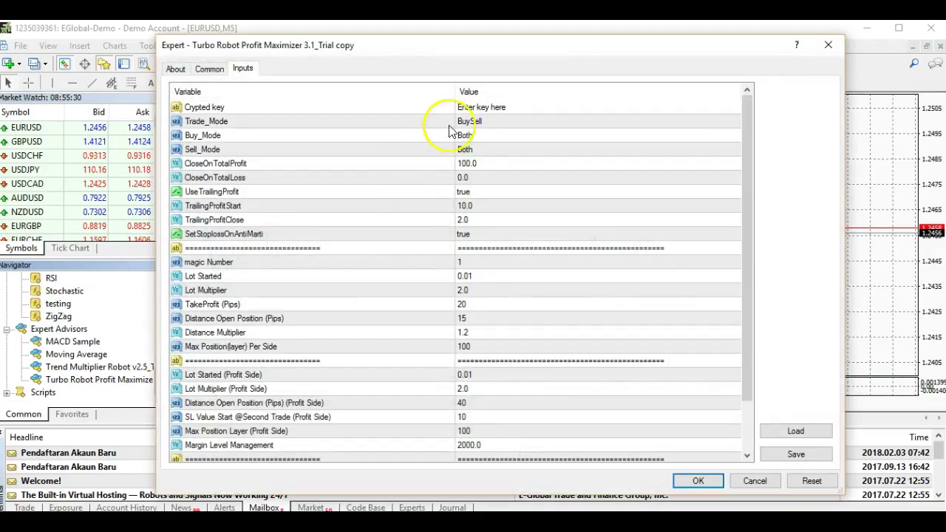
pyautogui.click(826, 47)
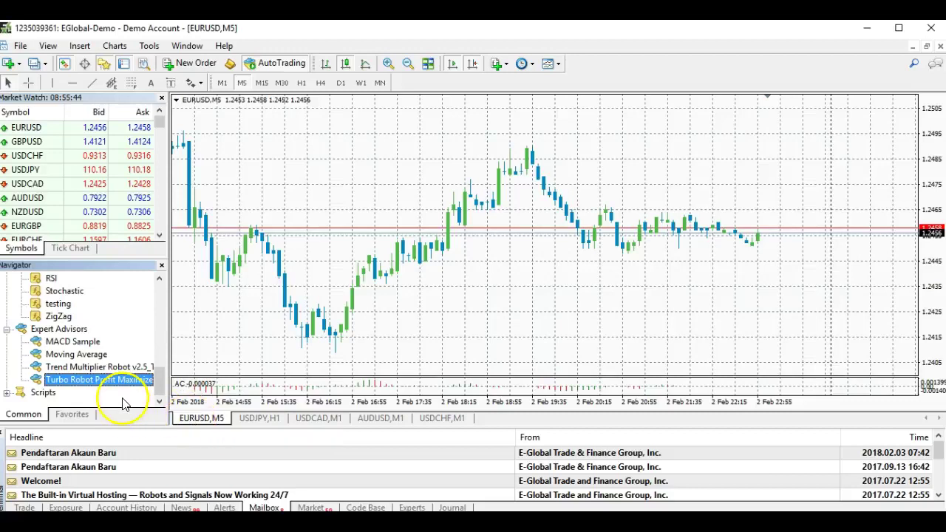
# - Switch the EURUSD chart to the H1 timeframe and attach the Turbo Robot Profit Maximizer 3.1_Trial copy expert to open its inputs
pyautogui.click(301, 83)
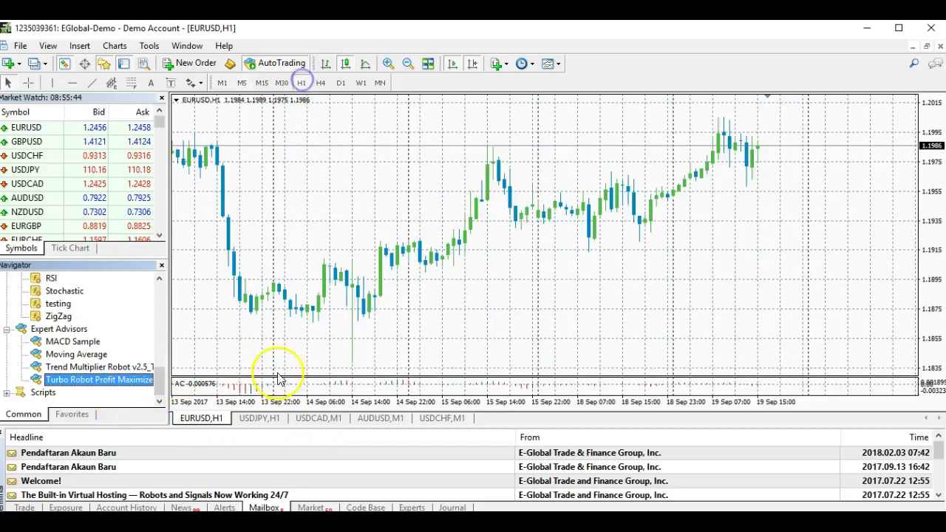
pyautogui.moveTo(109, 388); pyautogui.dragTo(472, 235)
pyautogui.moveTo(602, 47); pyautogui.dragTo(542, 37)
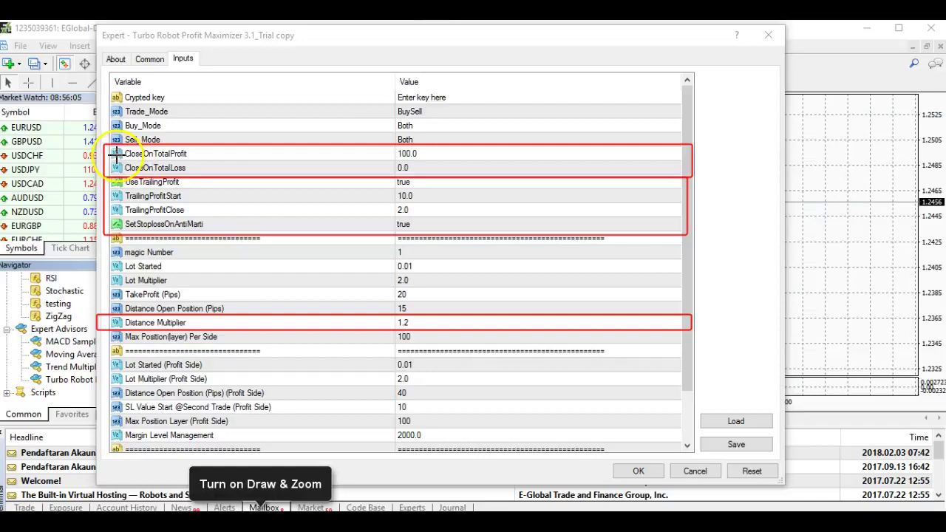
pyautogui.moveTo(116, 156); pyautogui.dragTo(196, 155)
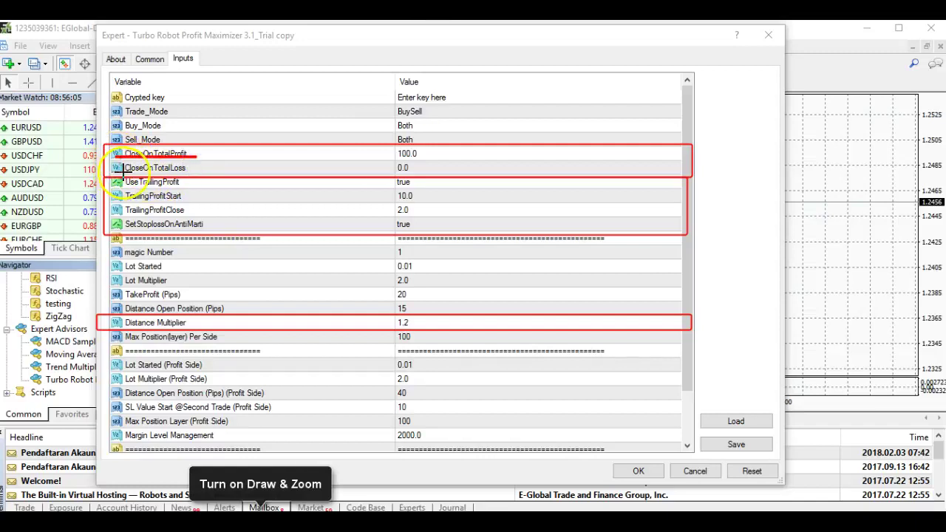
pyautogui.moveTo(118, 172); pyautogui.dragTo(190, 171)
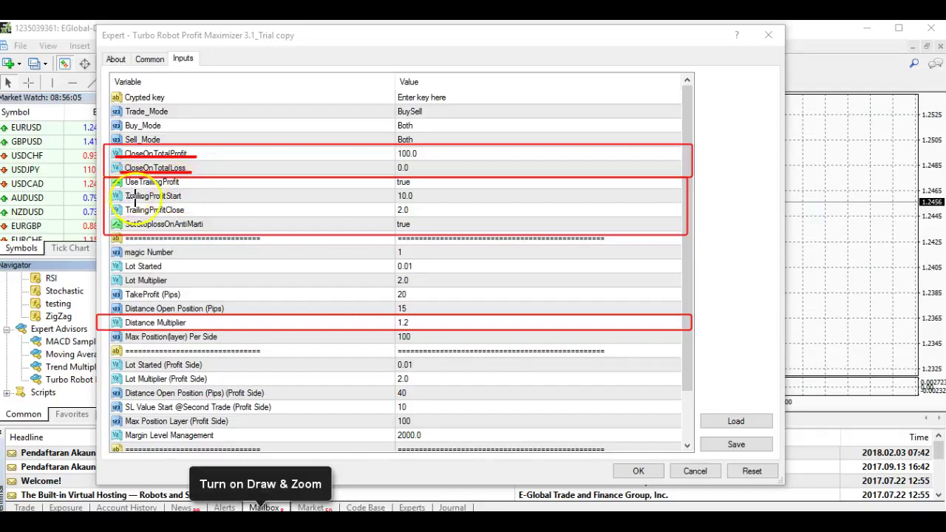
pyautogui.moveTo(117, 189); pyautogui.dragTo(187, 189)
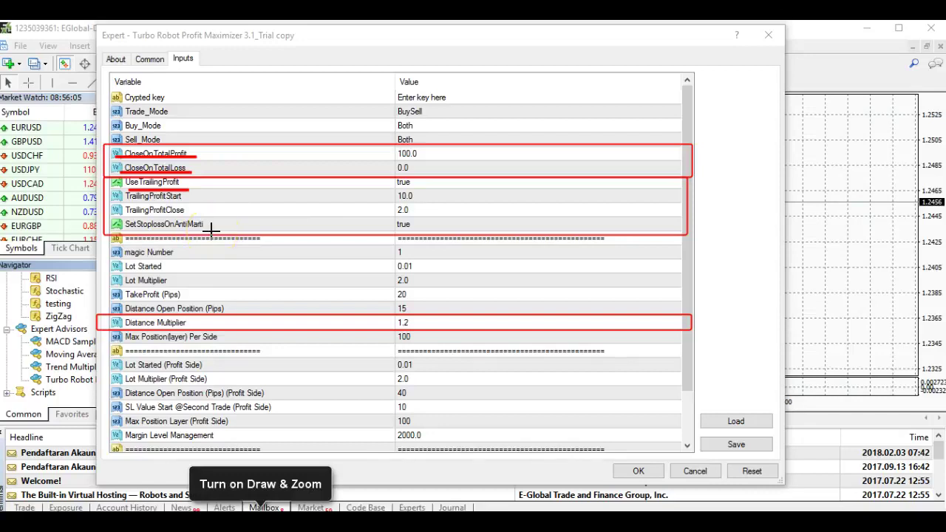
pyautogui.moveTo(118, 227); pyautogui.dragTo(204, 227)
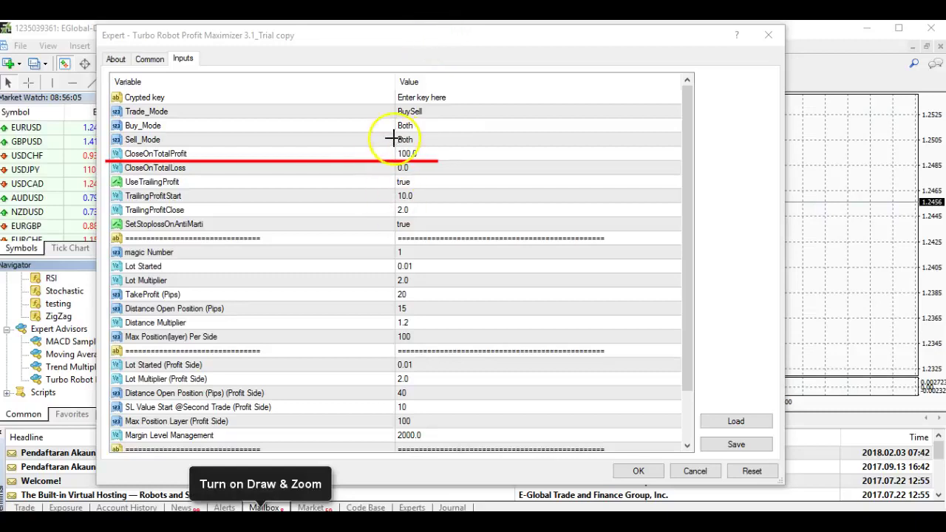
pyautogui.moveTo(392, 149); pyautogui.dragTo(439, 161)
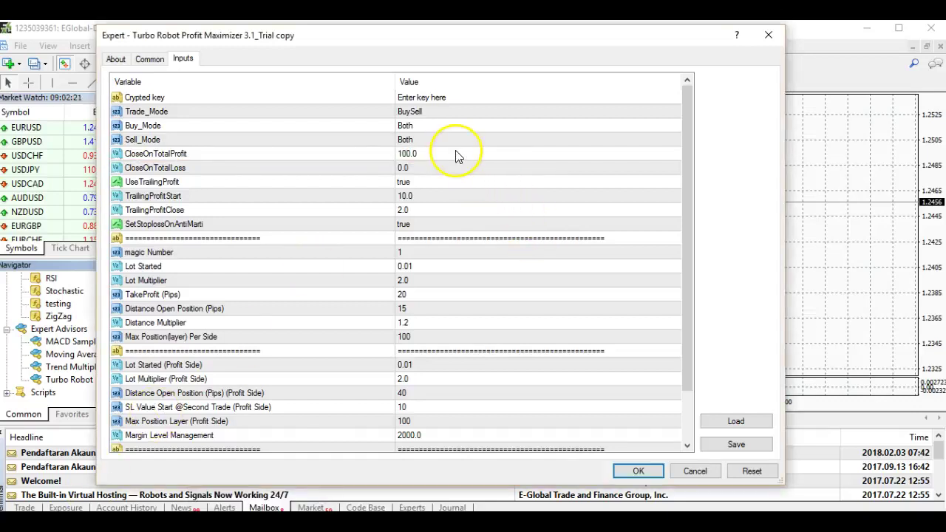
# - Set the expert's CloseOnTotalProfit input to 10.0
pyautogui.doubleClick(452, 153)
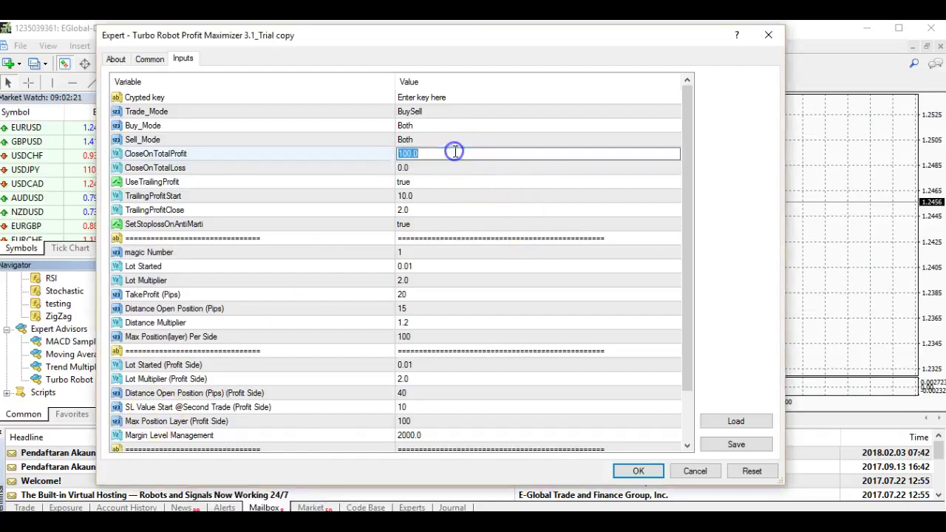
pyautogui.click(408, 156)
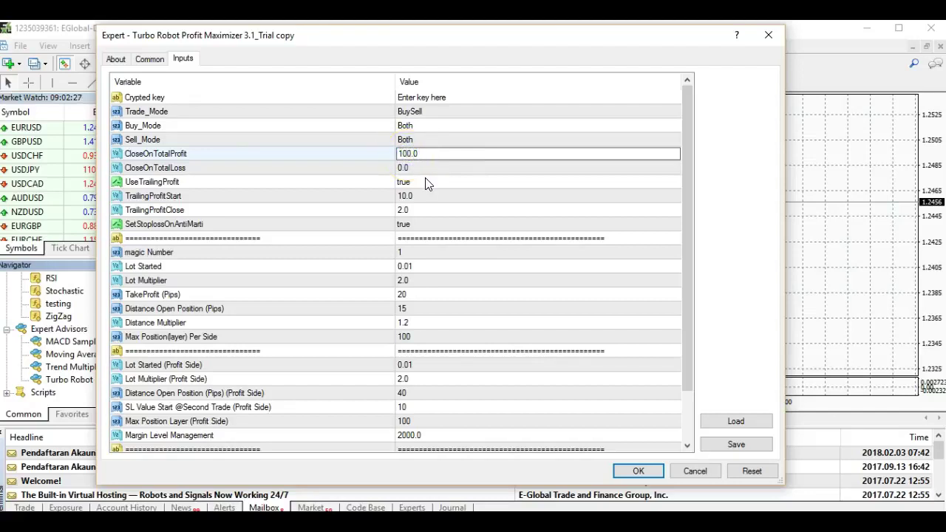
pyautogui.click(429, 152)
pyautogui.click(453, 162)
pyautogui.click(455, 152)
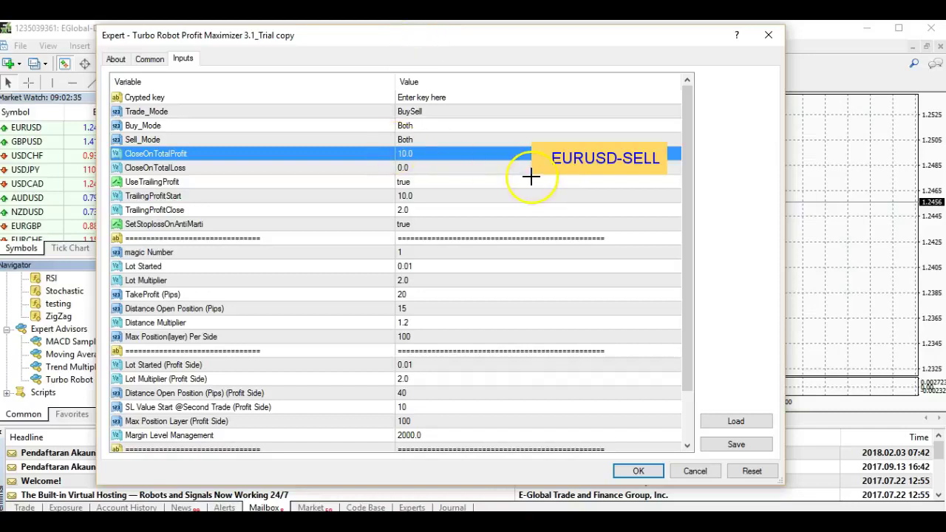
pyautogui.moveTo(535, 169); pyautogui.dragTo(584, 288)
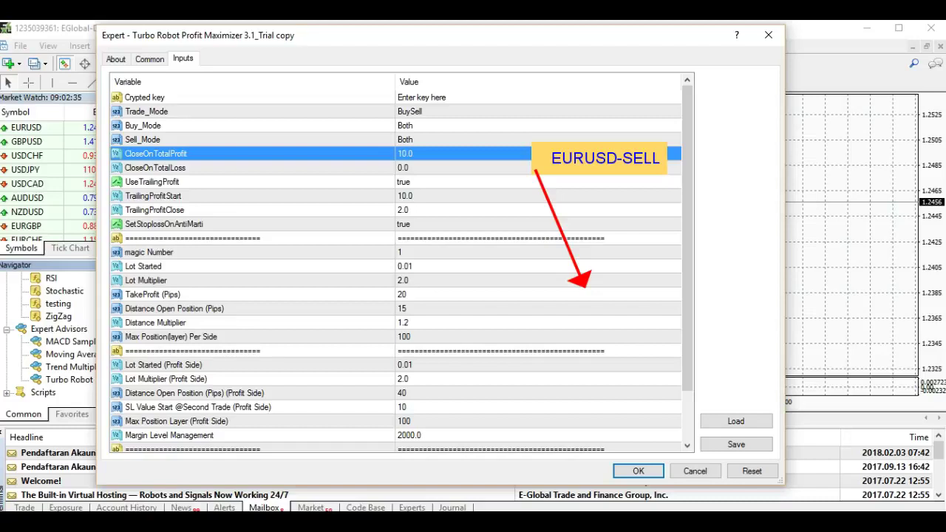
pyautogui.moveTo(601, 266)
pyautogui.mouseDown()
pyautogui.moveTo(606, 290)
pyautogui.moveTo(634, 287)
pyautogui.moveTo(632, 266)
pyautogui.moveTo(624, 279)
pyautogui.moveTo(661, 283)
pyautogui.moveTo(669, 277)
pyautogui.moveTo(660, 267)
pyautogui.moveTo(681, 296)
pyautogui.moveTo(698, 275)
pyautogui.moveTo(701, 292)
pyautogui.moveTo(698, 263)
pyautogui.moveTo(711, 292)
pyautogui.moveTo(690, 294)
pyautogui.moveTo(669, 277)
pyautogui.moveTo(686, 291)
pyautogui.moveTo(661, 289)
pyautogui.mouseUp()
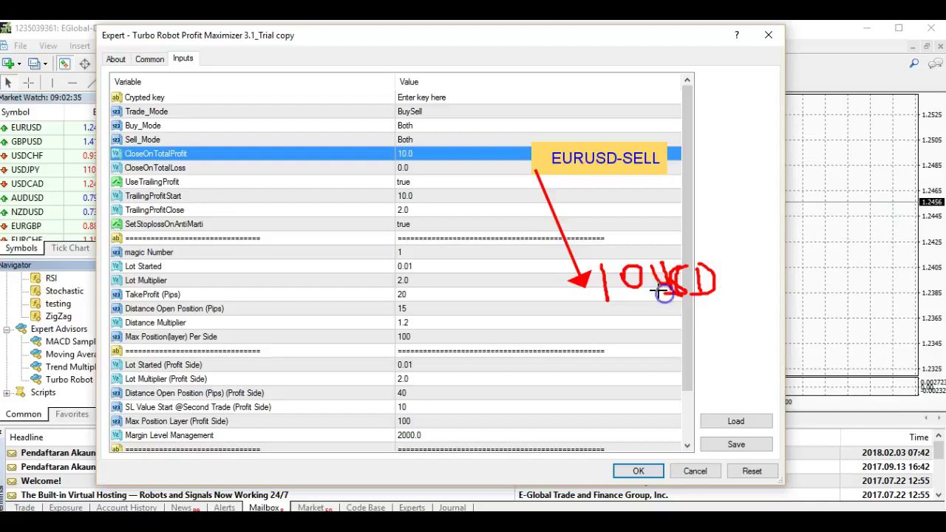
pyautogui.moveTo(397, 147); pyautogui.dragTo(425, 159)
pyautogui.press('e')
pyautogui.moveTo(384, 156); pyautogui.dragTo(424, 159)
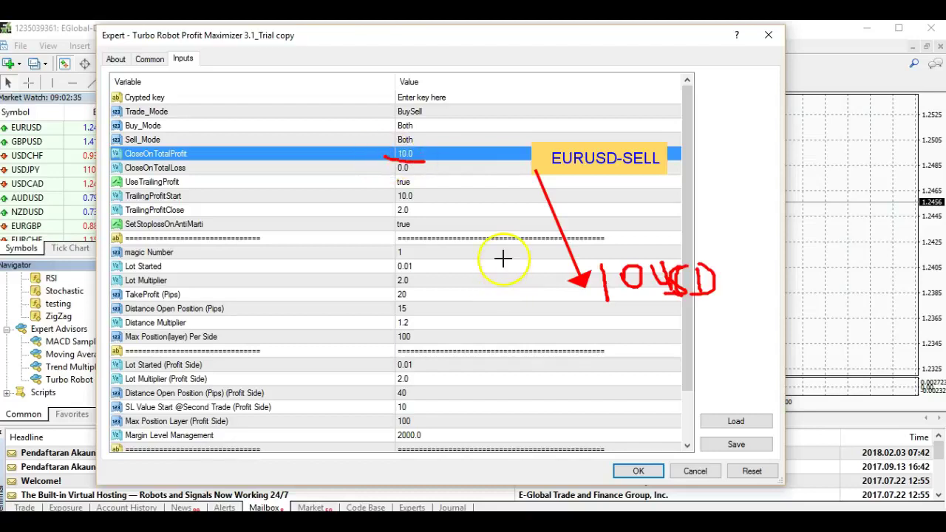
pyautogui.moveTo(457, 199); pyautogui.dragTo(533, 201)
pyautogui.moveTo(469, 229); pyautogui.dragTo(548, 237)
pyautogui.moveTo(467, 258); pyautogui.dragTo(549, 259)
pyautogui.moveTo(481, 281); pyautogui.dragTo(553, 281)
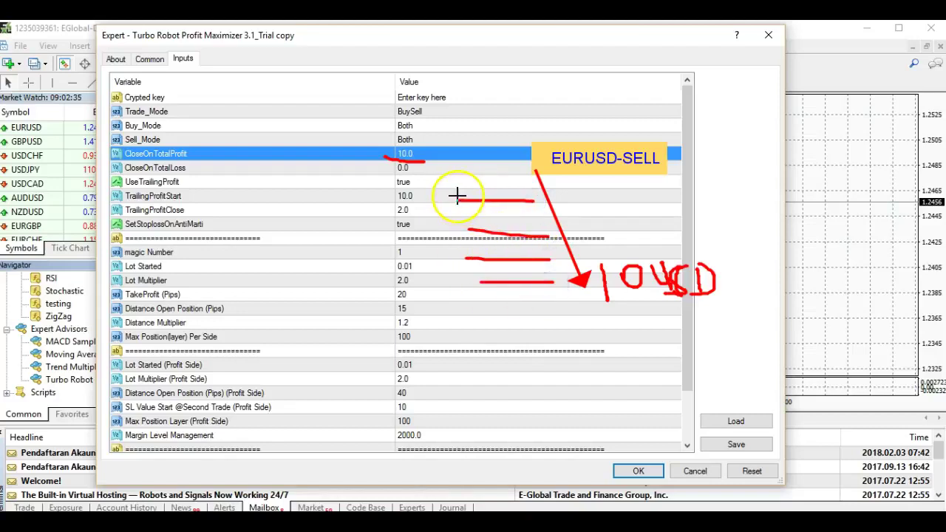
pyautogui.moveTo(451, 191)
pyautogui.mouseDown()
pyautogui.moveTo(473, 255)
pyautogui.moveTo(551, 222)
pyautogui.moveTo(468, 204)
pyautogui.mouseUp()
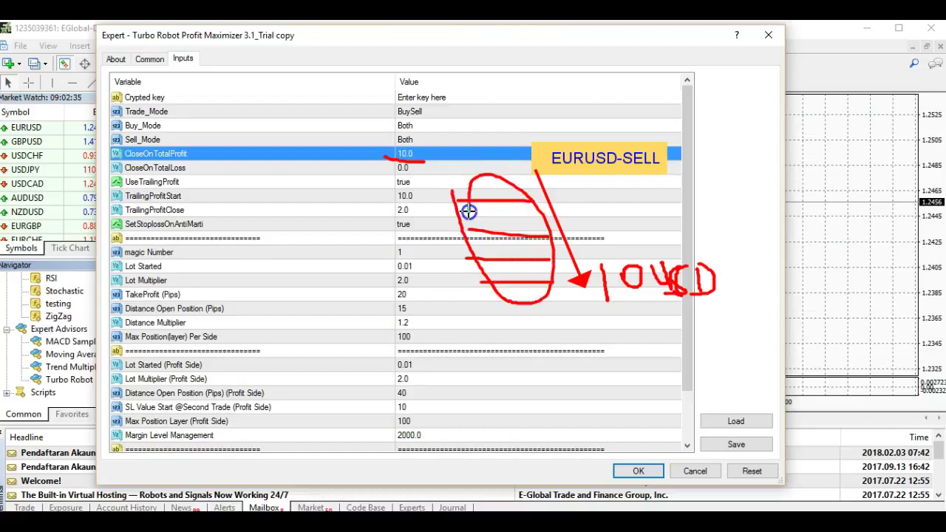
pyautogui.moveTo(582, 301); pyautogui.dragTo(734, 316)
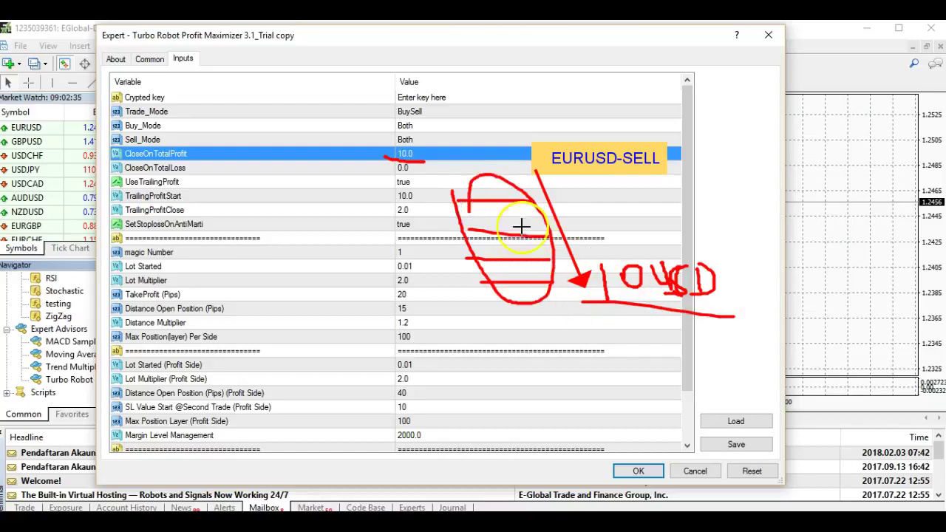
pyautogui.moveTo(453, 185); pyautogui.dragTo(556, 303)
pyautogui.moveTo(491, 281); pyautogui.dragTo(550, 185)
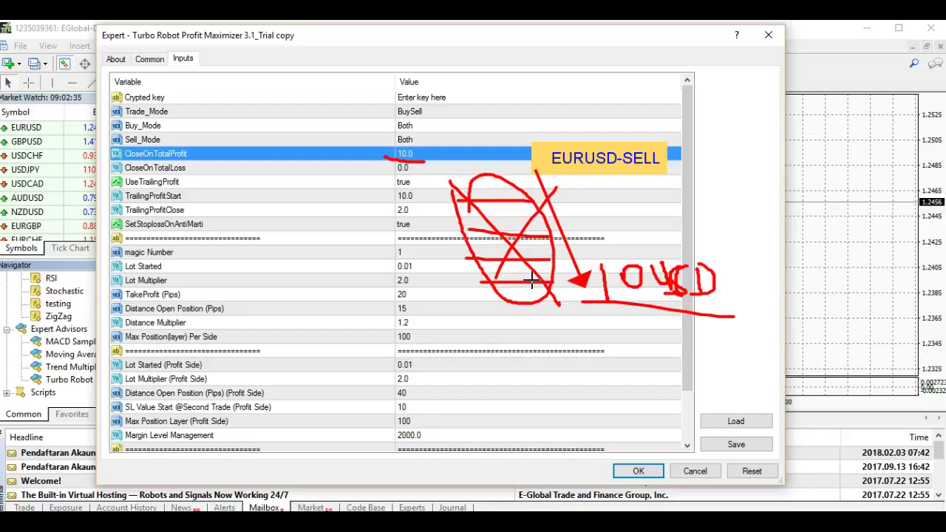
pyautogui.moveTo(115, 171); pyautogui.dragTo(427, 171)
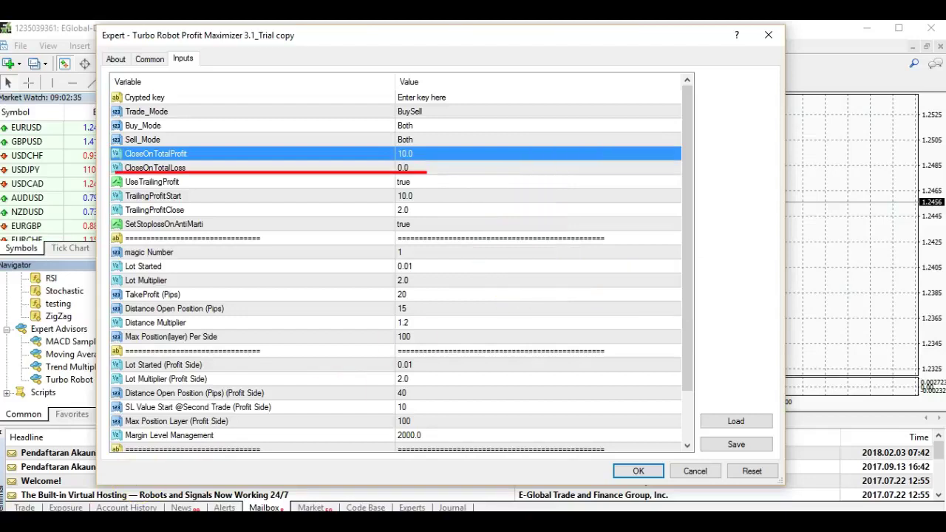
# - Set the expert's CloseOnTotalLoss input to -100
pyautogui.click(141, 174)
pyautogui.doubleClick(437, 169)
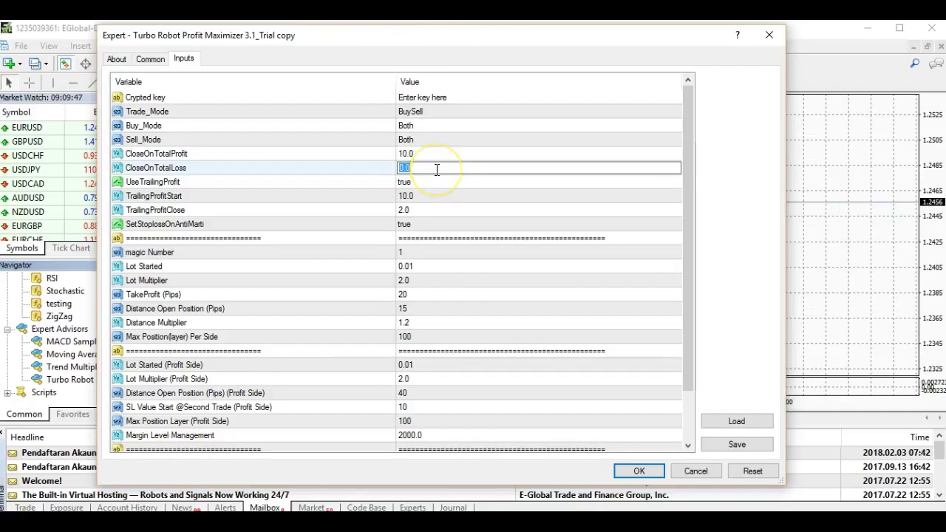
pyautogui.write('-100')
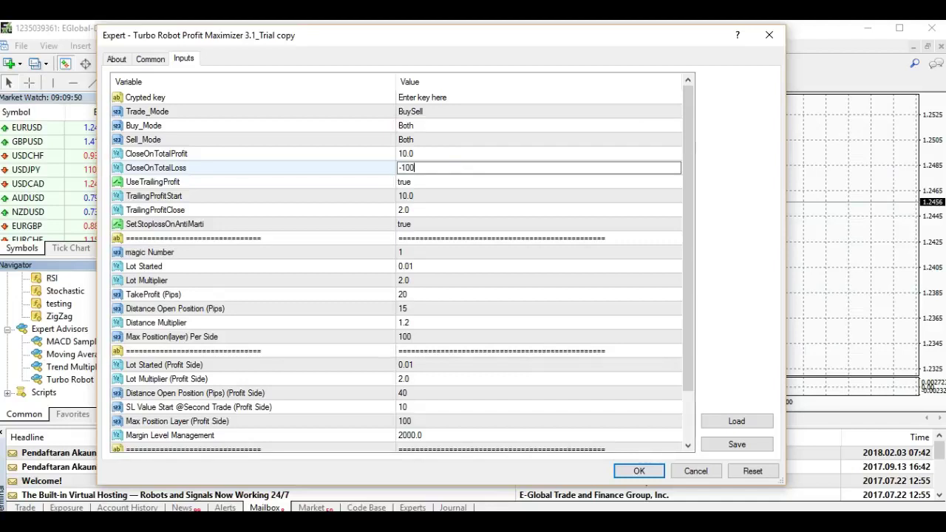
pyautogui.press('Return')
# - Change the CloseOnTotalLoss input to -10
pyautogui.click(470, 218)
pyautogui.click(437, 168)
pyautogui.click(438, 168)
pyautogui.write('-1')
pyautogui.click(427, 194)
pyautogui.doubleClick(432, 167)
pyautogui.write('1-10')
pyautogui.click(492, 254)
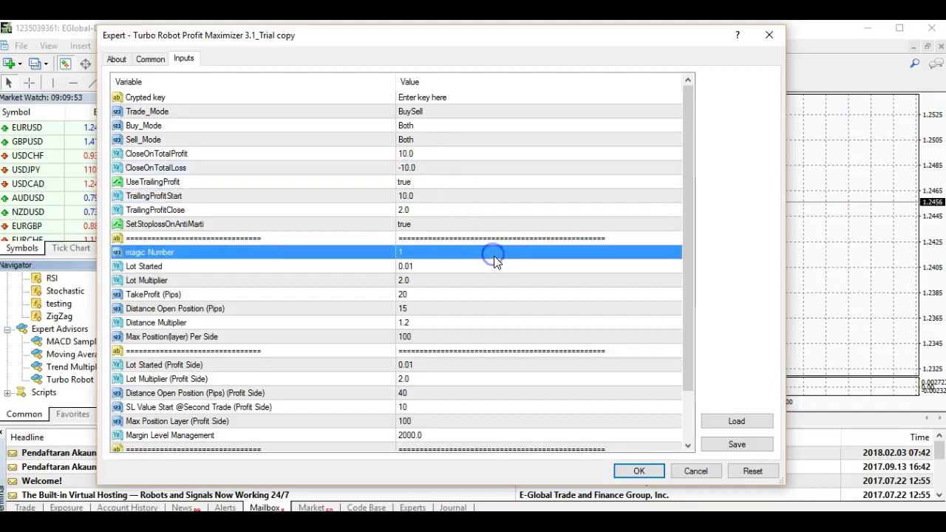
# - Change the CloseOnTotalLoss input back to -100
pyautogui.click(445, 171)
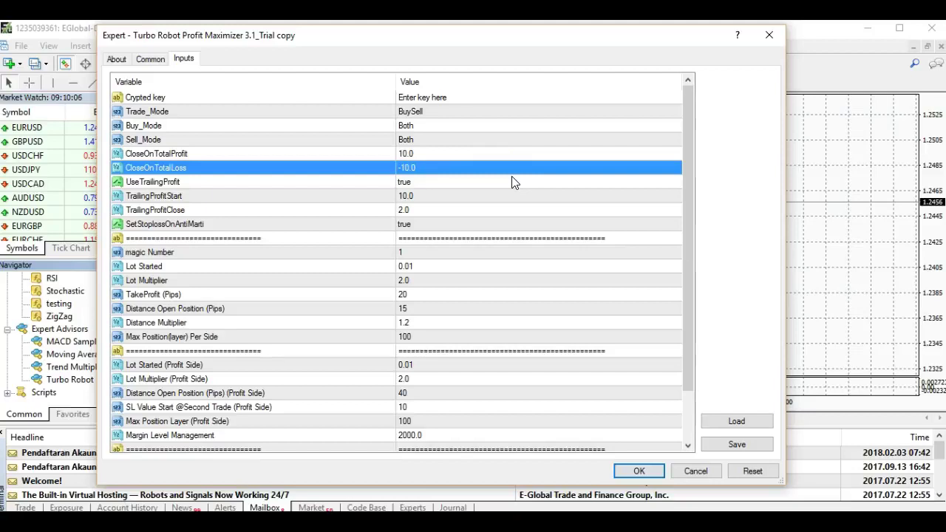
pyautogui.click(490, 172)
pyautogui.write('-100')
pyautogui.click(538, 249)
pyautogui.click(460, 174)
pyautogui.click(439, 165)
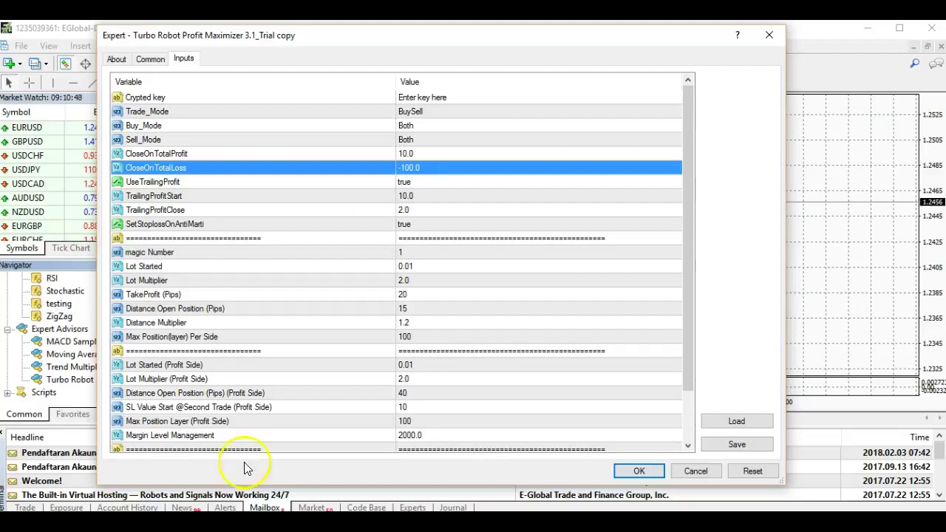
# - Reset the expert's CloseOnTotalLoss input to 0
pyautogui.click(449, 169)
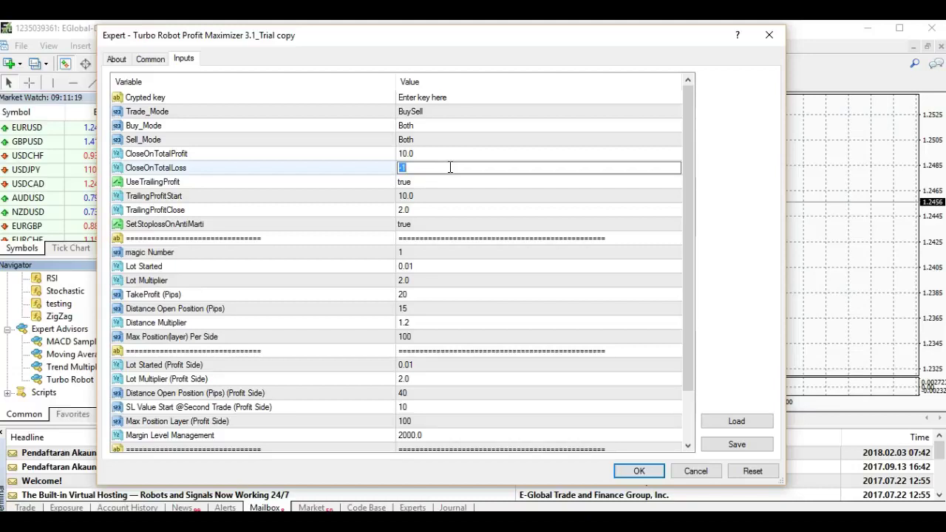
pyautogui.press('BackSpace')
pyautogui.write('0')
pyautogui.click(469, 225)
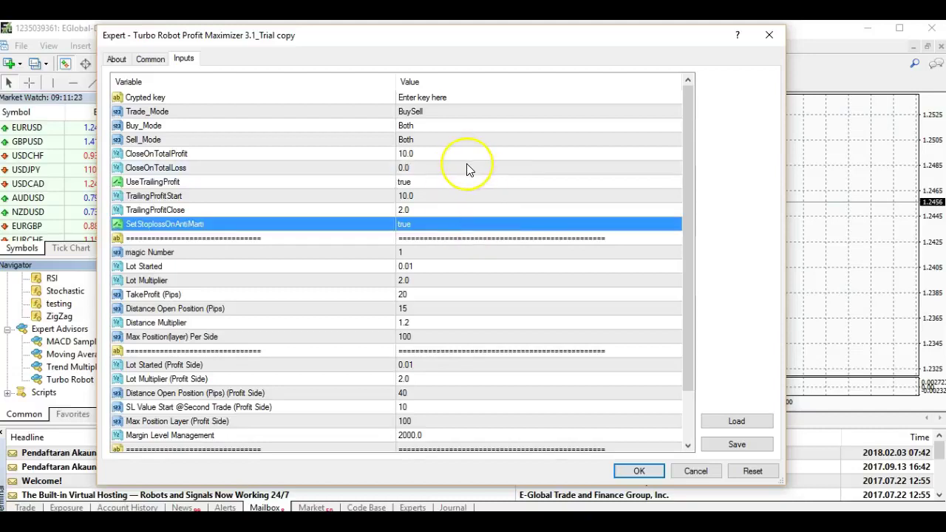
pyautogui.click(461, 169)
pyautogui.click(451, 208)
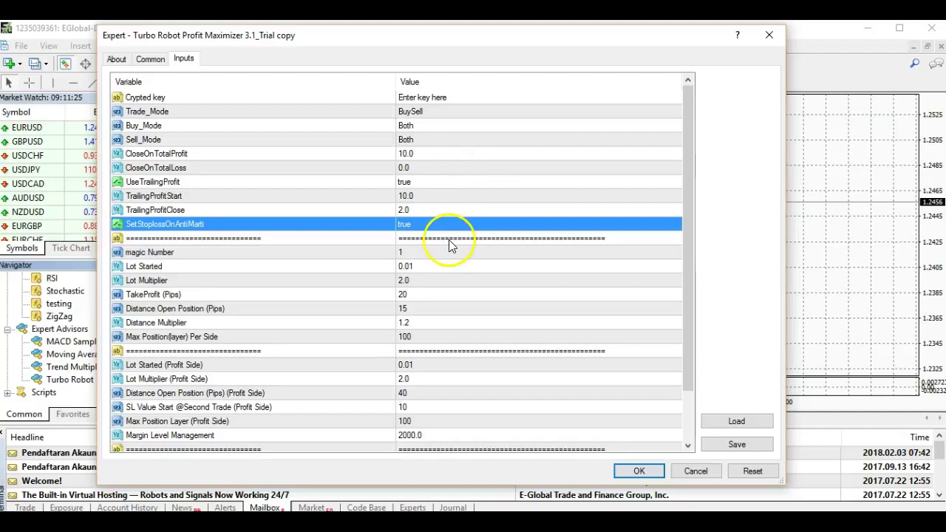
pyautogui.moveTo(470, 254); pyautogui.dragTo(468, 287)
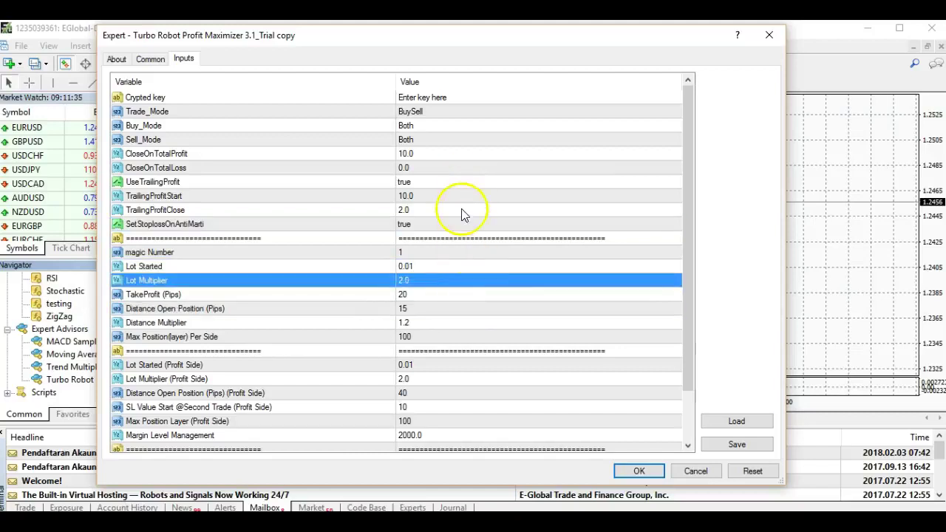
# - Enter 0 once more as the CloseOnTotalLoss value and commit the entry
pyautogui.click(450, 167)
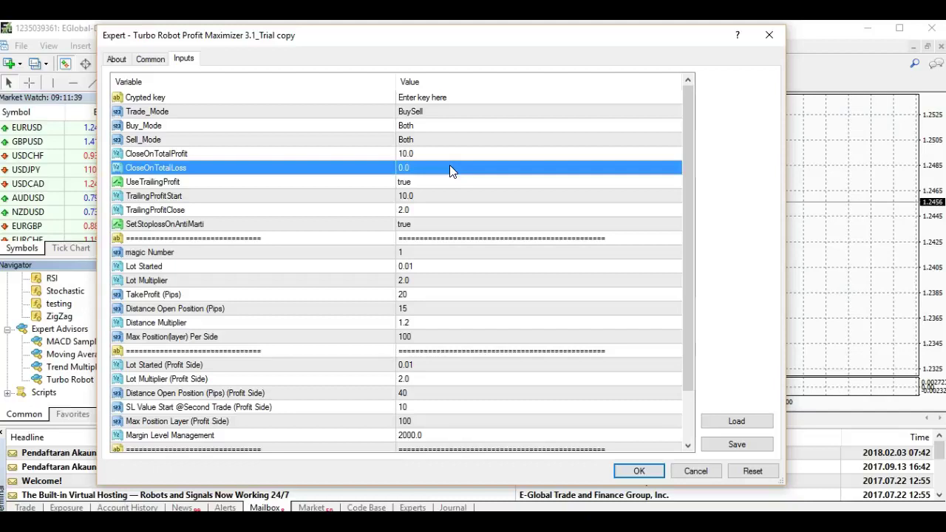
pyautogui.click(451, 176)
pyautogui.click(452, 170)
pyautogui.click(452, 171)
pyautogui.click(450, 208)
pyautogui.click(455, 168)
pyautogui.click(455, 166)
pyautogui.write('0')
pyautogui.click(488, 240)
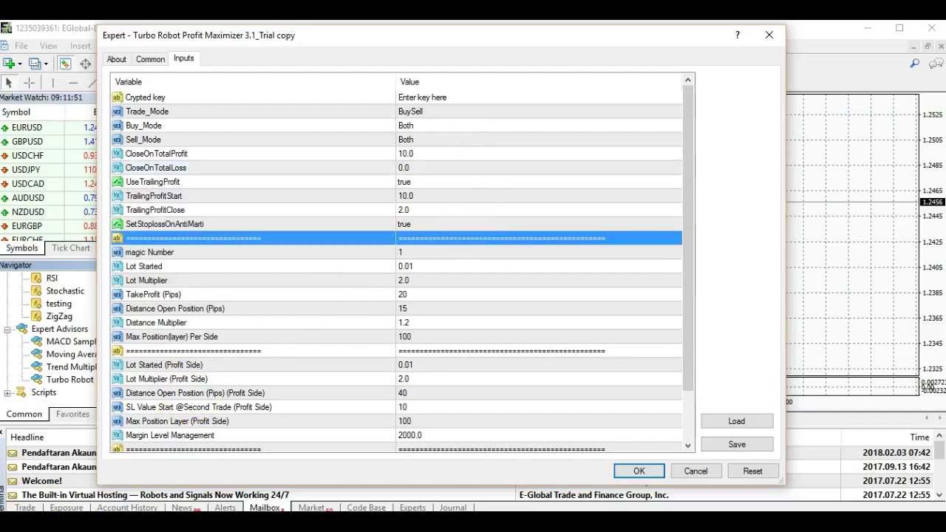
pyautogui.moveTo(107, 176); pyautogui.dragTo(685, 234)
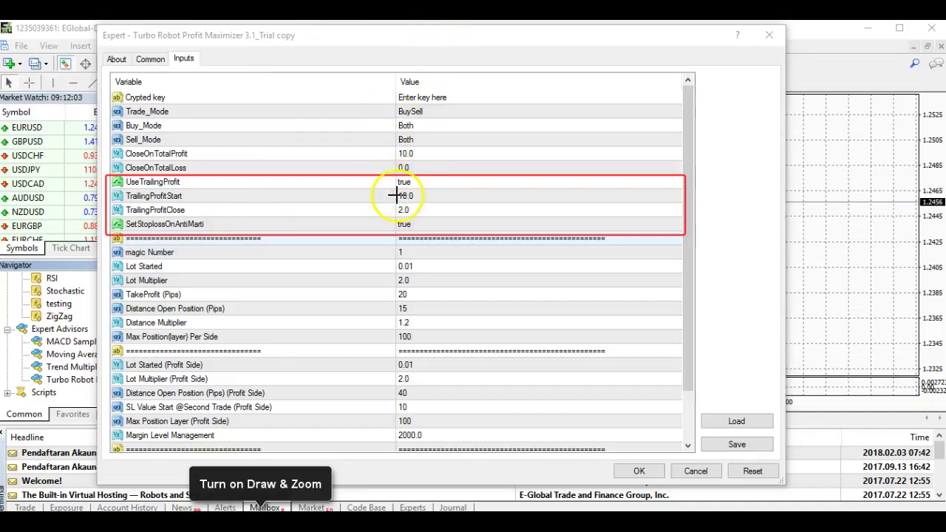
pyautogui.moveTo(383, 183); pyautogui.dragTo(433, 185)
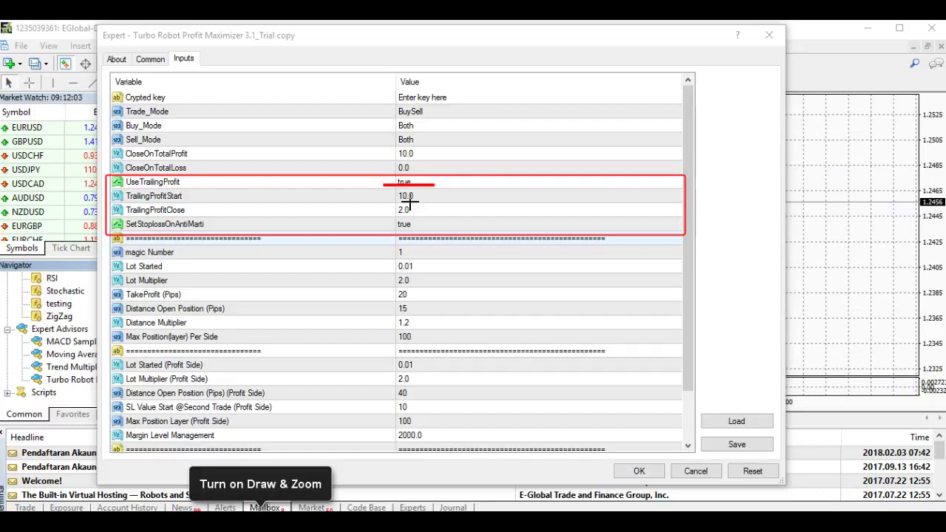
pyautogui.moveTo(379, 204); pyautogui.dragTo(441, 206)
pyautogui.moveTo(443, 204); pyautogui.dragTo(446, 203)
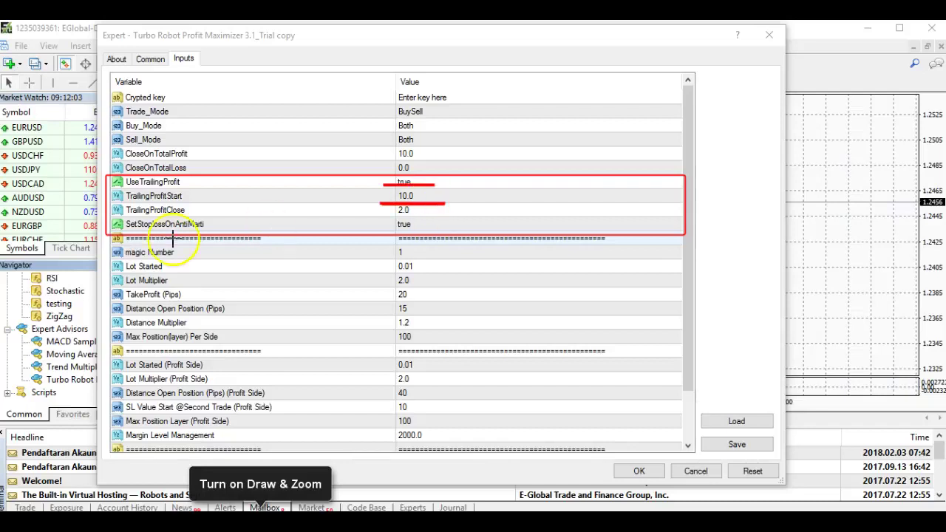
pyautogui.moveTo(112, 217); pyautogui.dragTo(429, 219)
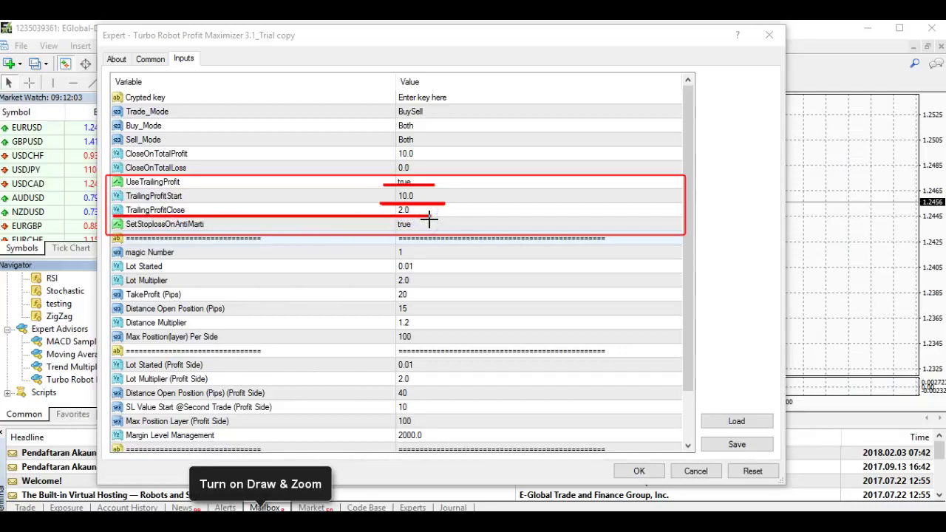
pyautogui.moveTo(429, 219)
pyautogui.mouseDown()
pyautogui.moveTo(407, 205)
pyautogui.moveTo(416, 191)
pyautogui.moveTo(389, 190)
pyautogui.moveTo(418, 203)
pyautogui.moveTo(394, 216)
pyautogui.mouseUp()
pyautogui.moveTo(381, 216); pyautogui.dragTo(433, 216)
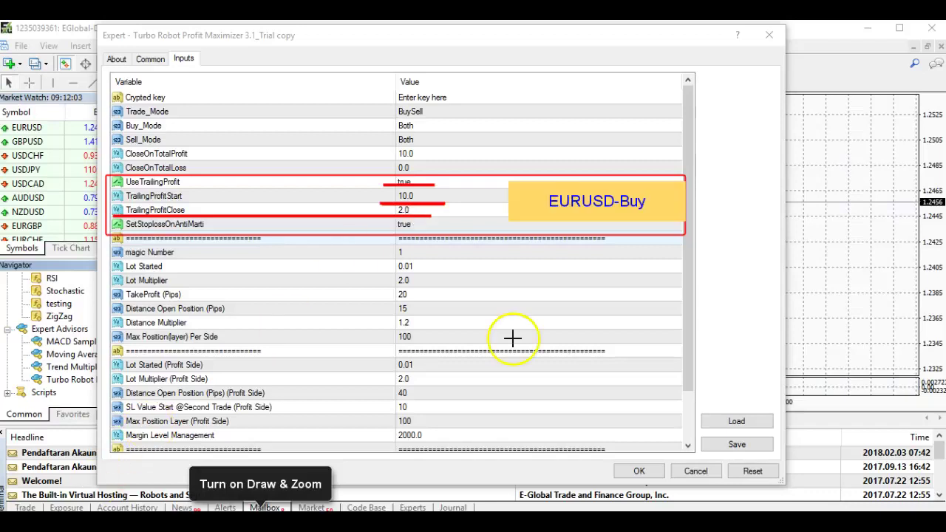
pyautogui.click(584, 212)
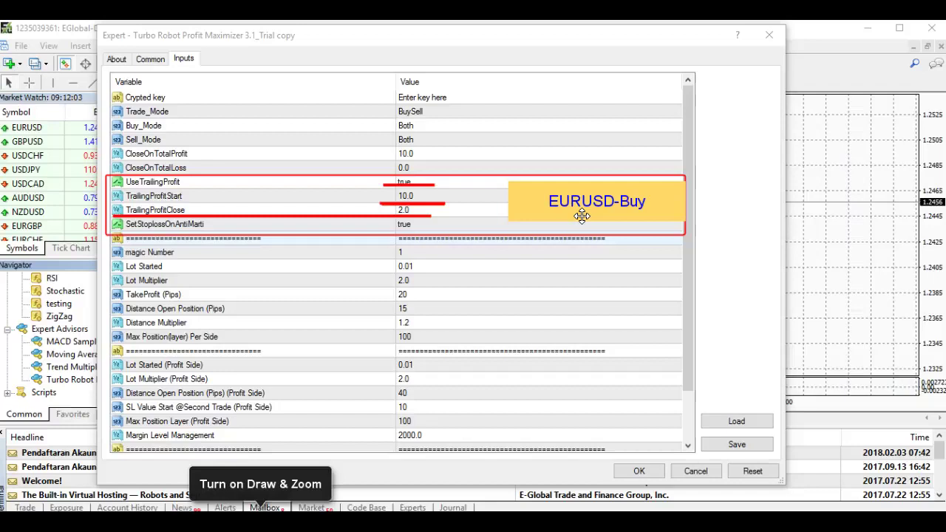
pyautogui.click(643, 206)
pyautogui.click(506, 194)
pyautogui.moveTo(506, 194)
pyautogui.mouseDown()
pyautogui.moveTo(541, 131)
pyautogui.moveTo(553, 127)
pyautogui.mouseUp()
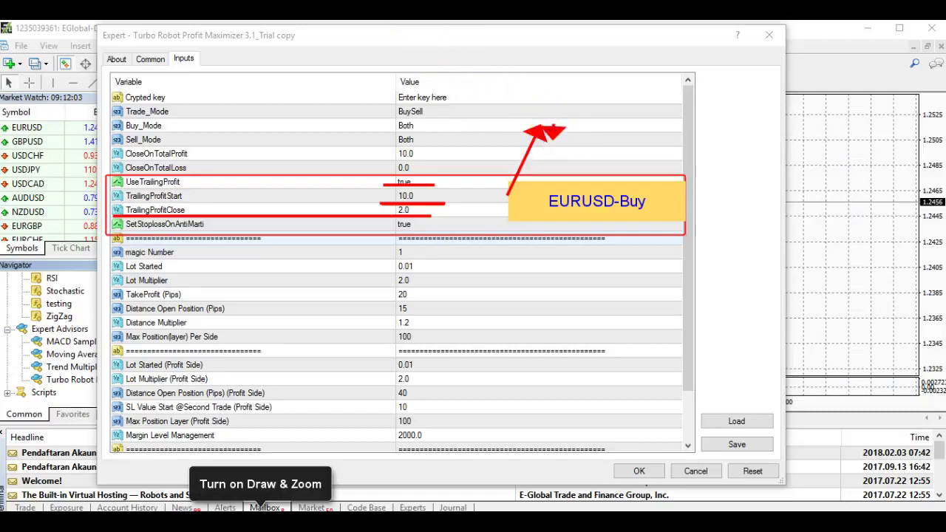
pyautogui.moveTo(545, 127); pyautogui.dragTo(544, 120)
pyautogui.moveTo(554, 127)
pyautogui.mouseDown()
pyautogui.moveTo(583, 124)
pyautogui.moveTo(571, 119)
pyautogui.moveTo(598, 119)
pyautogui.moveTo(603, 137)
pyautogui.moveTo(598, 113)
pyautogui.moveTo(603, 144)
pyautogui.moveTo(610, 120)
pyautogui.mouseUp()
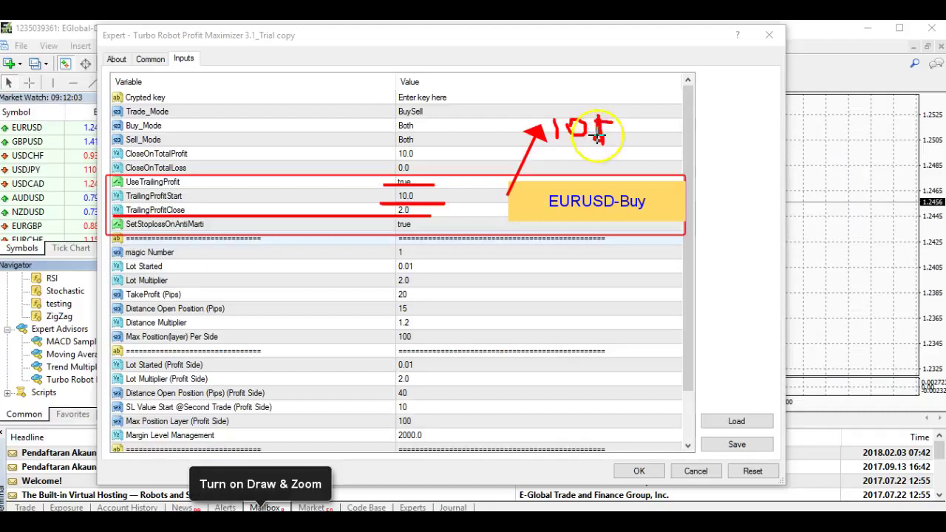
pyautogui.hotkey('ctrl', 'z')
pyautogui.hotkey('ctrl', 'z')
pyautogui.hotkey('ctrl', 'z')
pyautogui.moveTo(563, 120)
pyautogui.mouseDown()
pyautogui.moveTo(581, 135)
pyautogui.moveTo(583, 124)
pyautogui.moveTo(564, 119)
pyautogui.moveTo(592, 125)
pyautogui.moveTo(604, 155)
pyautogui.moveTo(594, 147)
pyautogui.moveTo(605, 159)
pyautogui.moveTo(634, 150)
pyautogui.mouseUp()
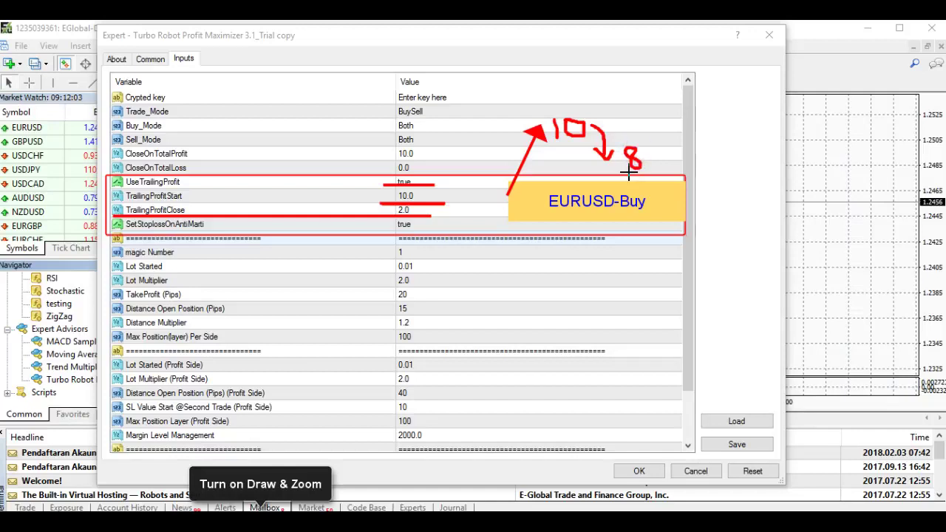
pyautogui.moveTo(402, 215)
pyautogui.mouseDown()
pyautogui.moveTo(380, 224)
pyautogui.moveTo(406, 227)
pyautogui.moveTo(401, 215)
pyautogui.moveTo(422, 215)
pyautogui.mouseUp()
pyautogui.moveTo(587, 133)
pyautogui.mouseDown()
pyautogui.moveTo(606, 157)
pyautogui.moveTo(648, 163)
pyautogui.moveTo(595, 155)
pyautogui.moveTo(686, 169)
pyautogui.moveTo(642, 137)
pyautogui.moveTo(658, 156)
pyautogui.moveTo(654, 143)
pyautogui.moveTo(688, 205)
pyautogui.moveTo(688, 137)
pyautogui.mouseUp()
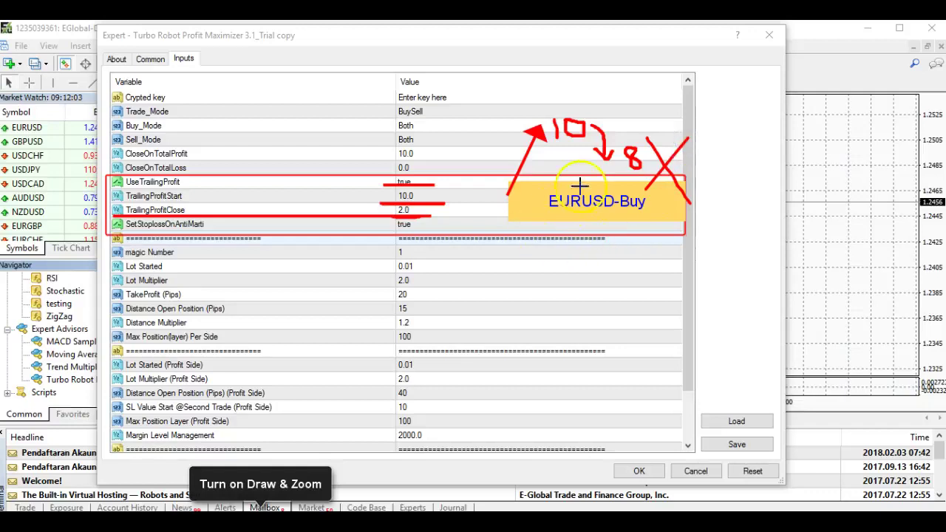
pyautogui.moveTo(644, 244)
pyautogui.mouseDown()
pyautogui.moveTo(629, 283)
pyautogui.moveTo(652, 248)
pyautogui.moveTo(686, 243)
pyautogui.moveTo(674, 253)
pyautogui.moveTo(674, 297)
pyautogui.moveTo(647, 285)
pyautogui.moveTo(678, 292)
pyautogui.moveTo(678, 310)
pyautogui.moveTo(680, 243)
pyautogui.mouseUp()
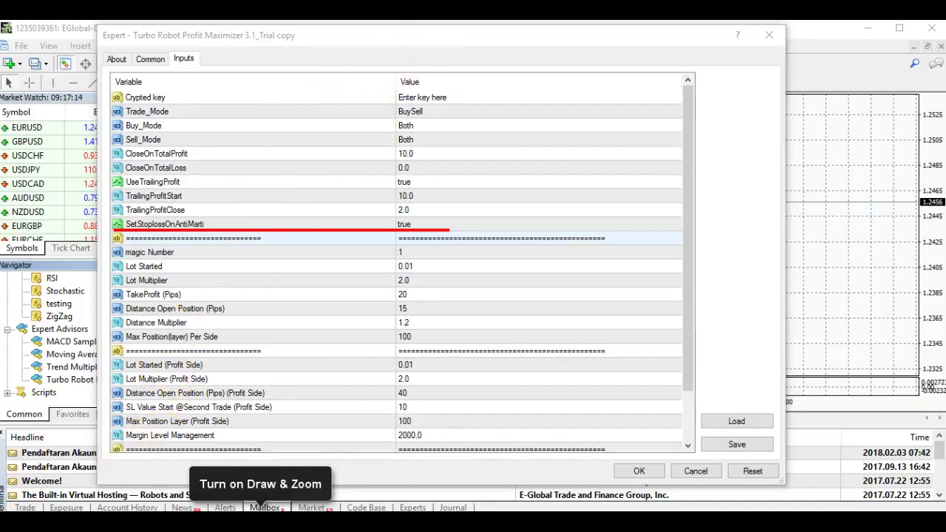
pyautogui.moveTo(108, 358)
pyautogui.mouseDown()
pyautogui.moveTo(401, 427)
pyautogui.moveTo(608, 457)
pyautogui.moveTo(645, 446)
pyautogui.mouseUp()
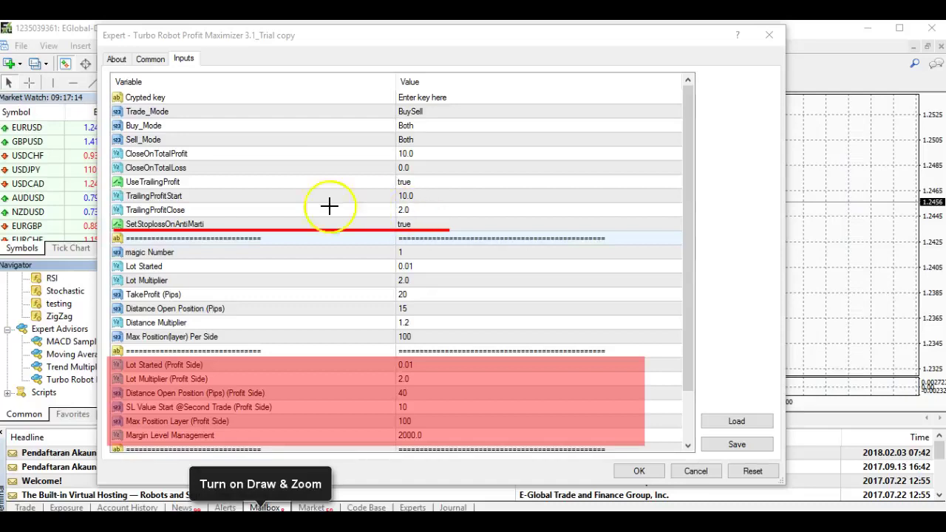
pyautogui.moveTo(110, 190); pyautogui.dragTo(464, 222)
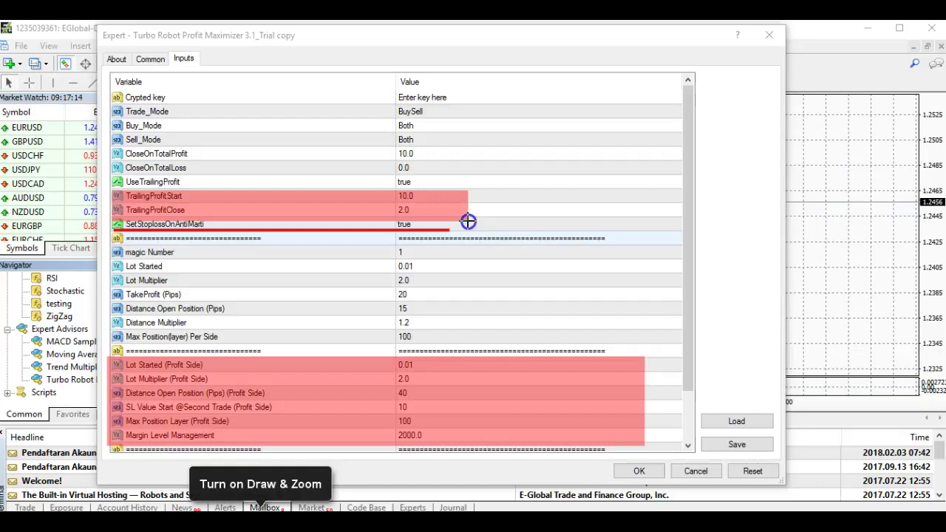
pyautogui.moveTo(111, 175)
pyautogui.mouseDown()
pyautogui.moveTo(180, 207)
pyautogui.moveTo(485, 222)
pyautogui.mouseUp()
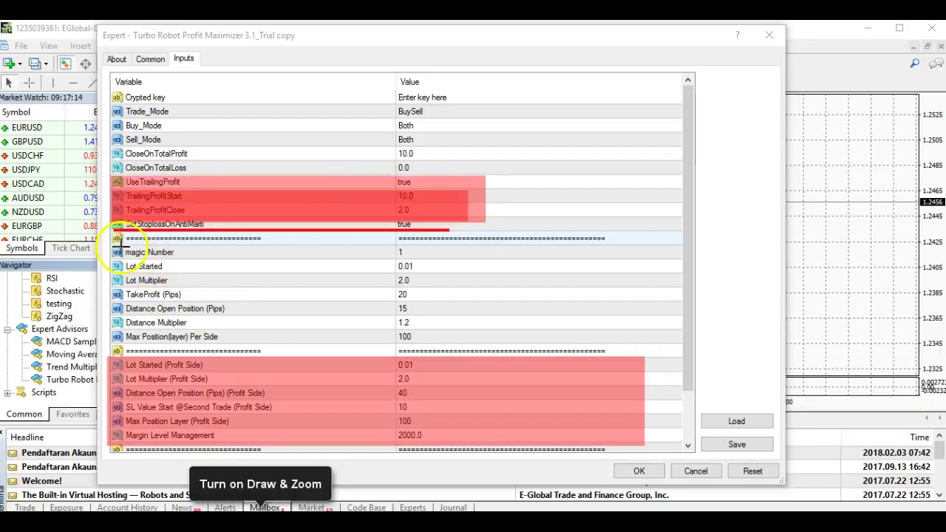
pyautogui.moveTo(107, 261)
pyautogui.mouseDown()
pyautogui.moveTo(217, 313)
pyautogui.moveTo(481, 340)
pyautogui.mouseUp()
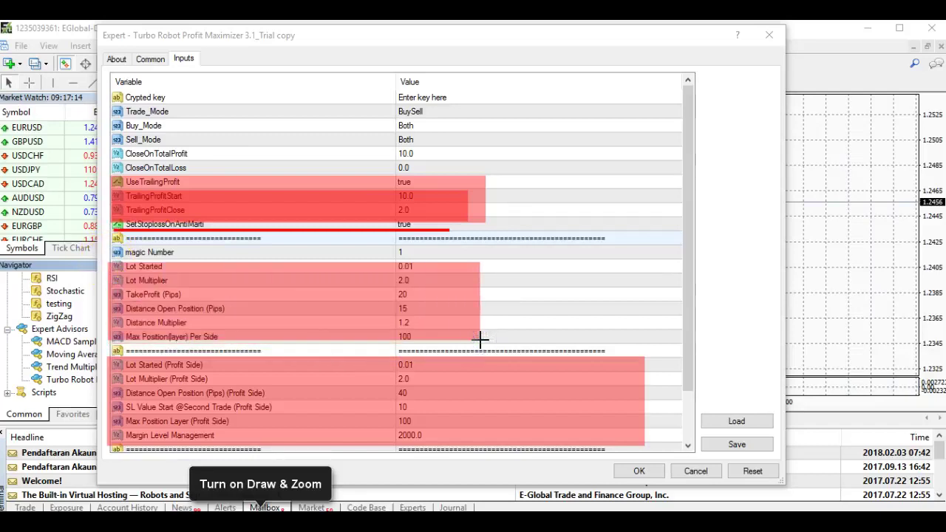
pyautogui.click(164, 429)
pyautogui.press('Escape')
pyautogui.moveTo(102, 327); pyautogui.dragTo(459, 327)
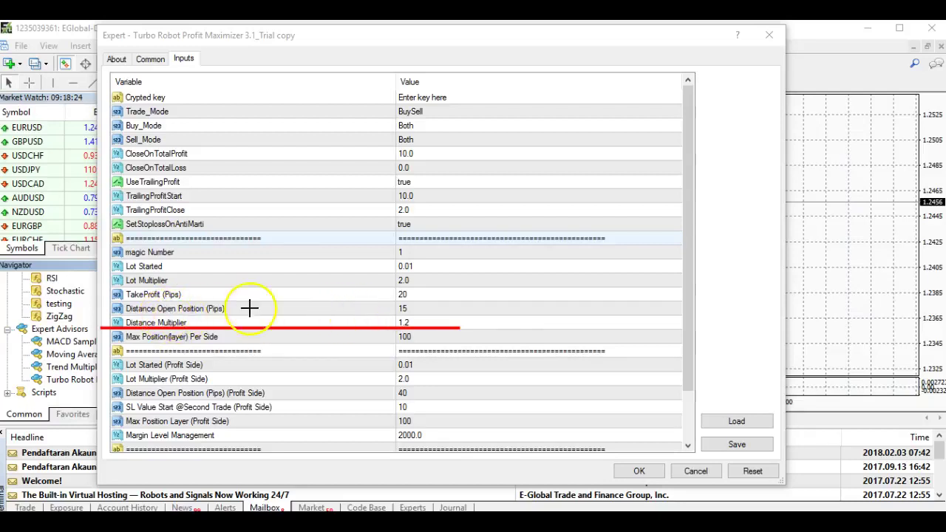
pyautogui.moveTo(378, 311)
pyautogui.mouseDown()
pyautogui.moveTo(447, 320)
pyautogui.moveTo(407, 313)
pyautogui.mouseUp()
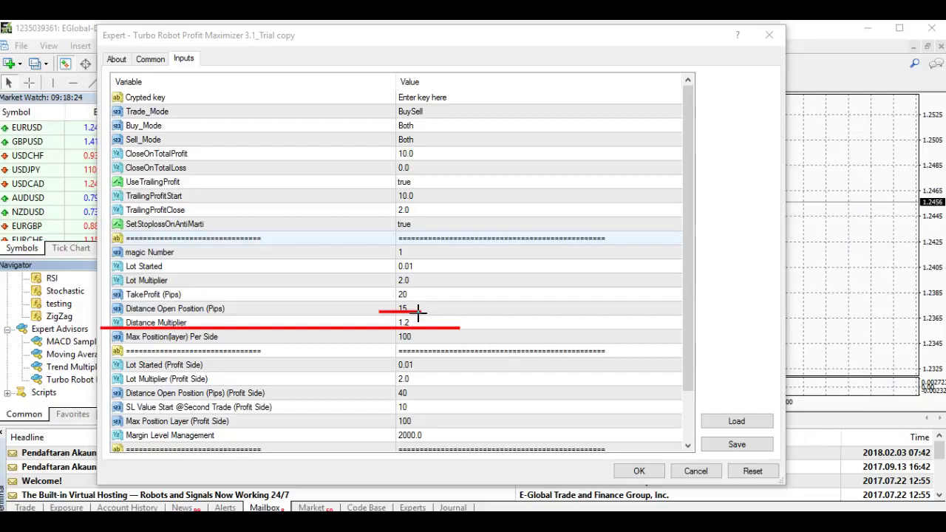
pyautogui.moveTo(418, 311); pyautogui.dragTo(421, 311)
pyautogui.click(462, 318)
pyautogui.doubleClick(405, 323)
pyautogui.press('BackSpace')
pyautogui.write('1.2')
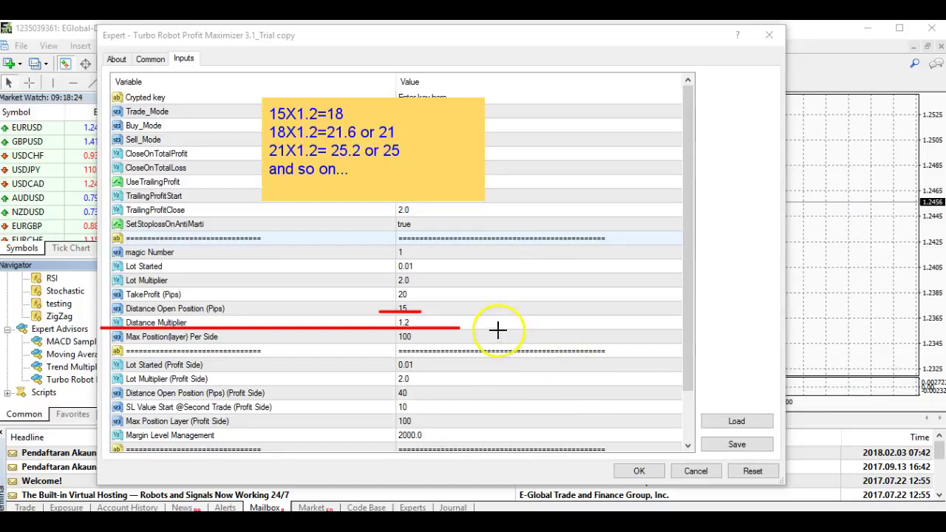
pyautogui.moveTo(498, 329); pyautogui.dragTo(671, 335)
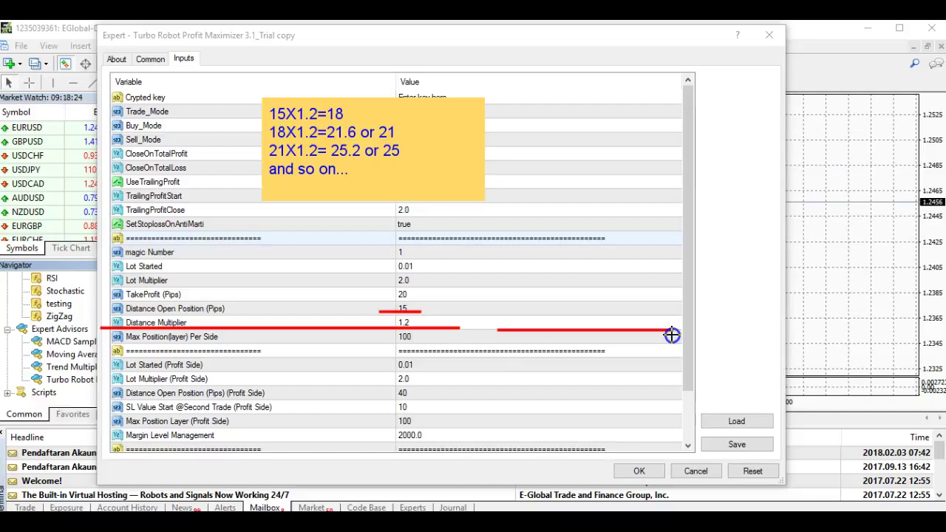
pyautogui.moveTo(500, 331)
pyautogui.mouseDown()
pyautogui.moveTo(536, 285)
pyautogui.moveTo(525, 264)
pyautogui.moveTo(653, 260)
pyautogui.mouseUp()
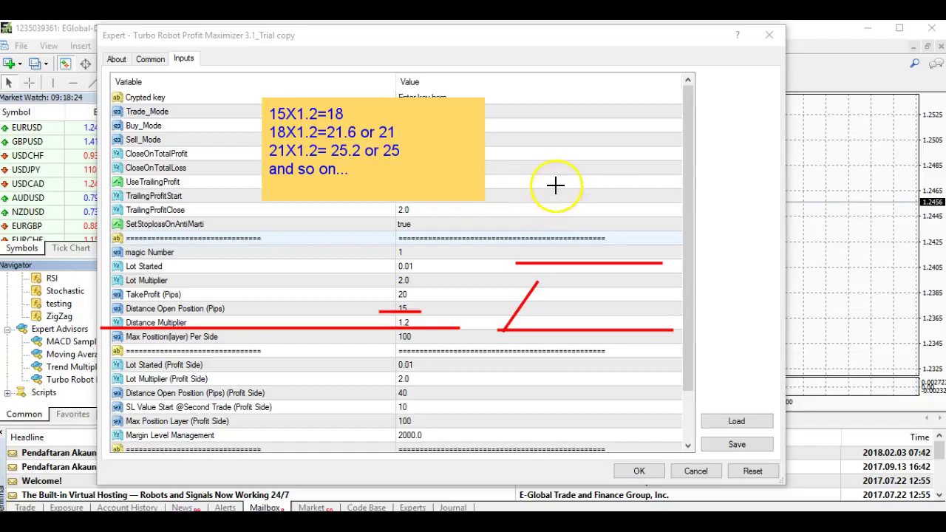
pyautogui.moveTo(552, 180); pyautogui.dragTo(676, 179)
pyautogui.moveTo(584, 88); pyautogui.dragTo(711, 79)
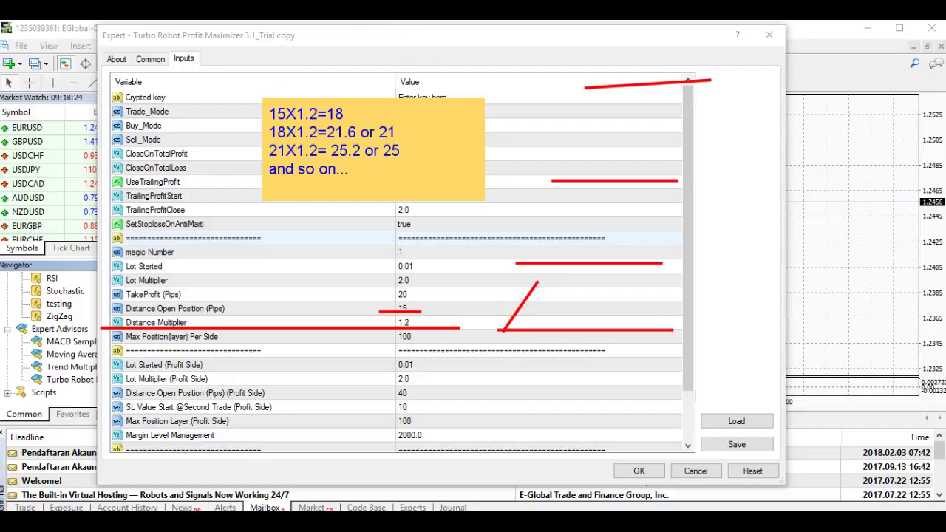
pyautogui.moveTo(549, 320)
pyautogui.mouseDown()
pyautogui.moveTo(582, 310)
pyautogui.moveTo(566, 310)
pyautogui.moveTo(587, 331)
pyautogui.moveTo(565, 336)
pyautogui.mouseUp()
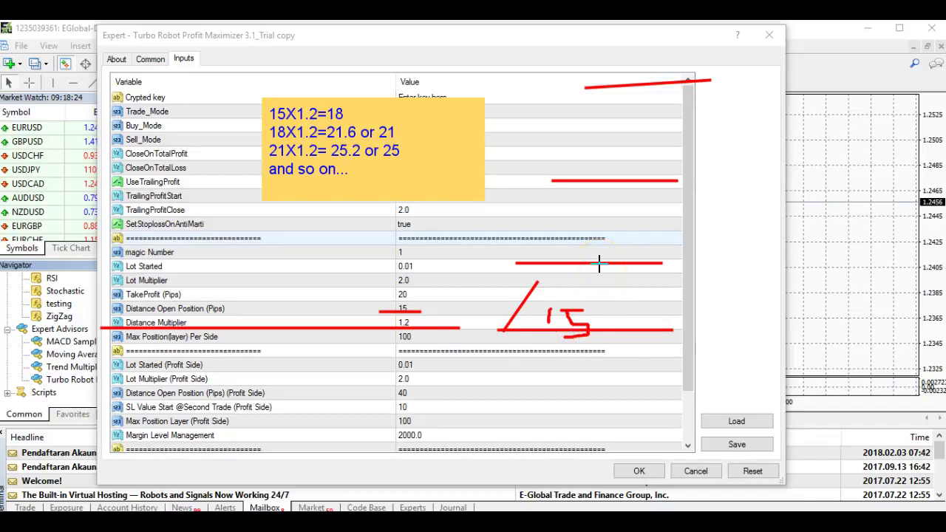
pyautogui.click(531, 286)
pyautogui.moveTo(532, 286)
pyautogui.mouseDown()
pyautogui.moveTo(554, 258)
pyautogui.moveTo(543, 261)
pyautogui.moveTo(594, 262)
pyautogui.moveTo(614, 248)
pyautogui.moveTo(606, 252)
pyautogui.moveTo(615, 267)
pyautogui.moveTo(628, 246)
pyautogui.moveTo(596, 265)
pyautogui.mouseUp()
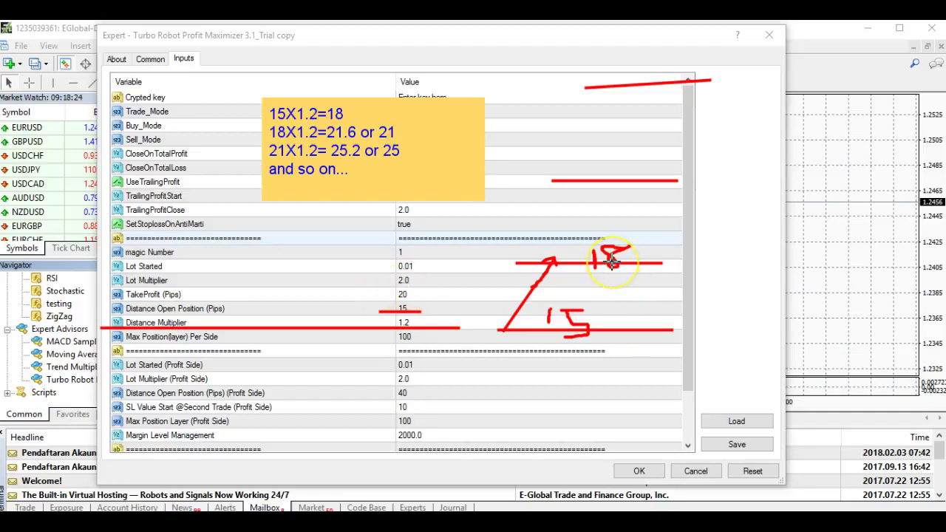
pyautogui.moveTo(611, 258); pyautogui.dragTo(617, 249)
pyautogui.click(543, 254)
pyautogui.moveTo(548, 248); pyautogui.dragTo(584, 185)
pyautogui.click(596, 232)
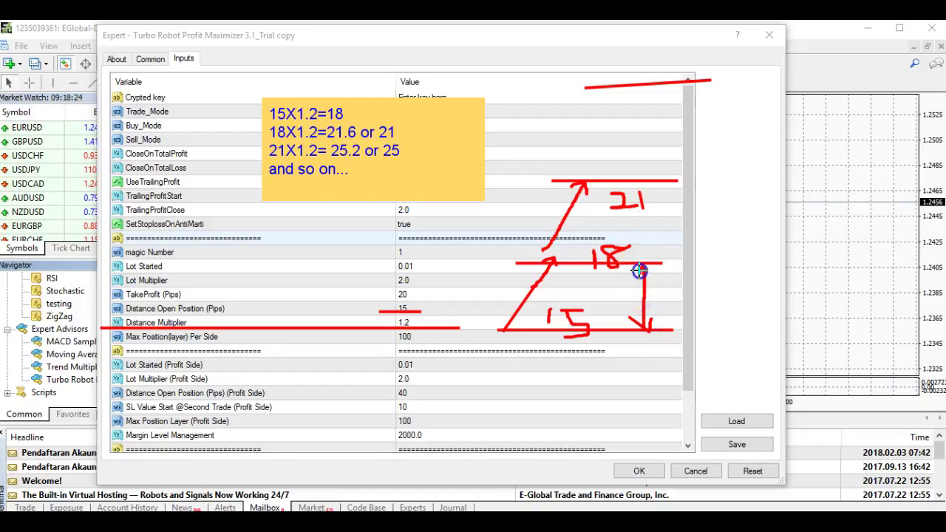
pyautogui.moveTo(665, 185)
pyautogui.mouseDown()
pyautogui.moveTo(668, 262)
pyautogui.moveTo(677, 246)
pyautogui.mouseUp()
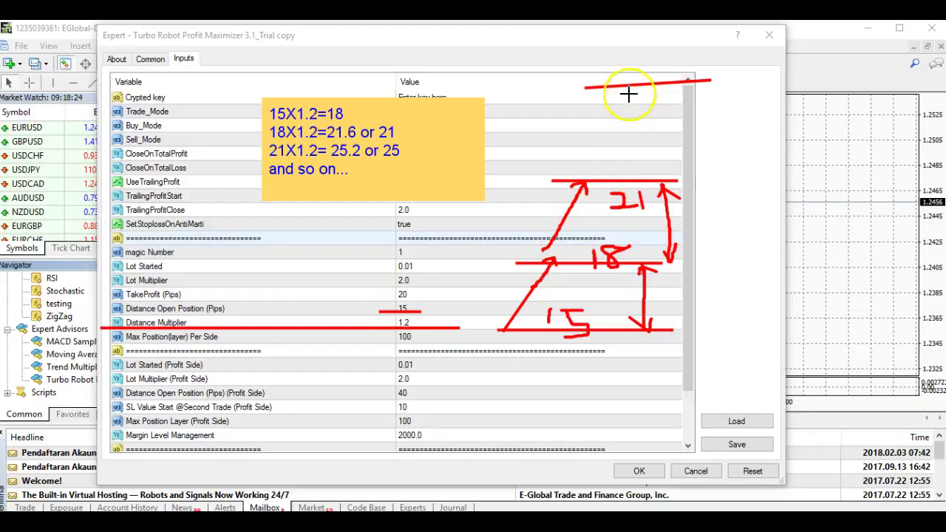
pyautogui.moveTo(565, 171); pyautogui.dragTo(612, 87)
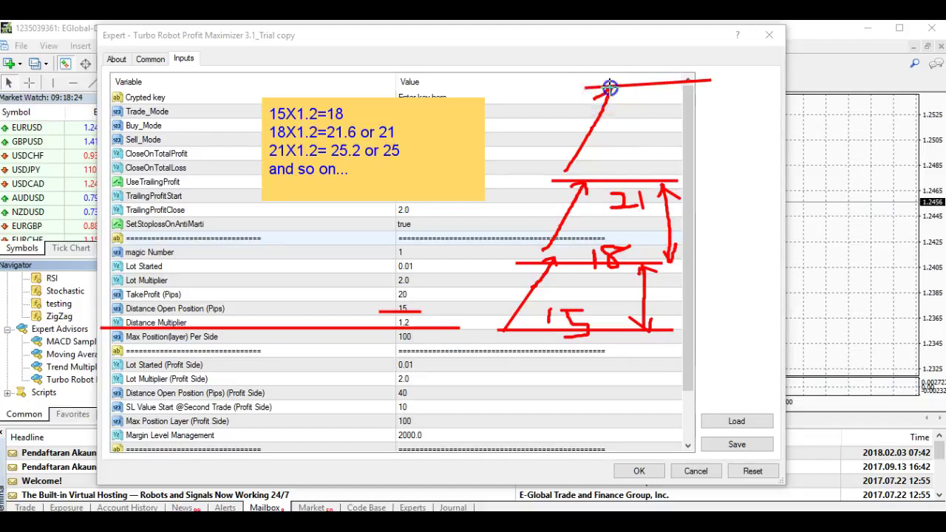
pyautogui.moveTo(649, 96)
pyautogui.mouseDown()
pyautogui.moveTo(662, 90)
pyautogui.moveTo(676, 107)
pyautogui.moveTo(691, 104)
pyautogui.moveTo(675, 118)
pyautogui.mouseUp()
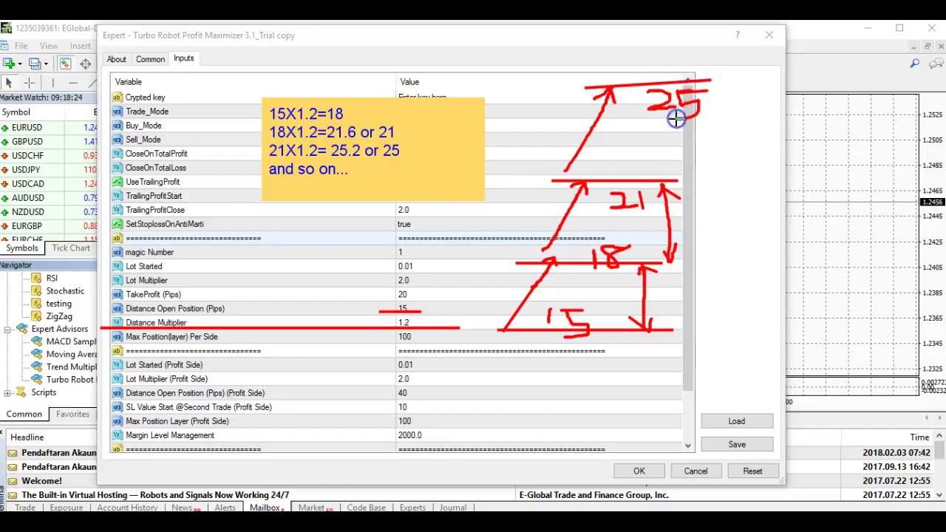
pyautogui.moveTo(713, 84)
pyautogui.mouseDown()
pyautogui.moveTo(717, 176)
pyautogui.moveTo(726, 168)
pyautogui.mouseUp()
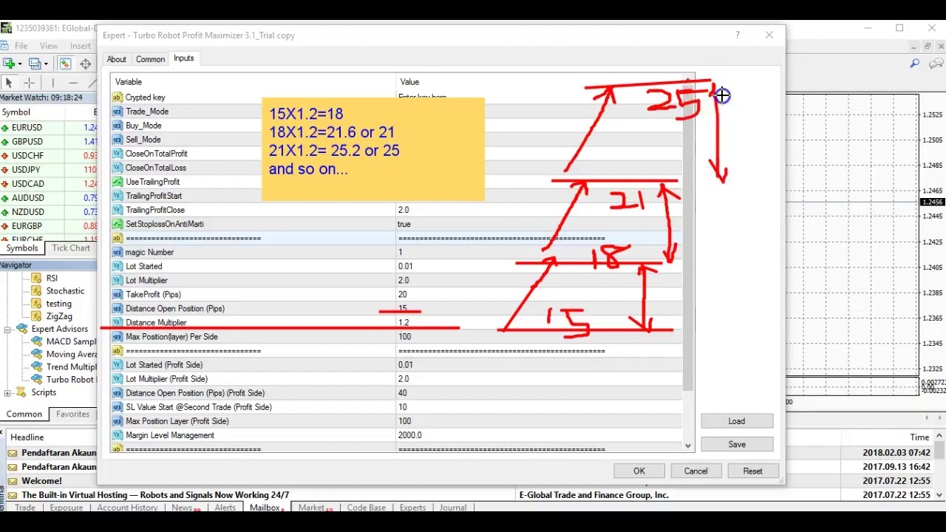
pyautogui.moveTo(718, 85)
pyautogui.mouseDown()
pyautogui.moveTo(728, 144)
pyautogui.moveTo(722, 175)
pyautogui.mouseUp()
pyautogui.click(543, 307)
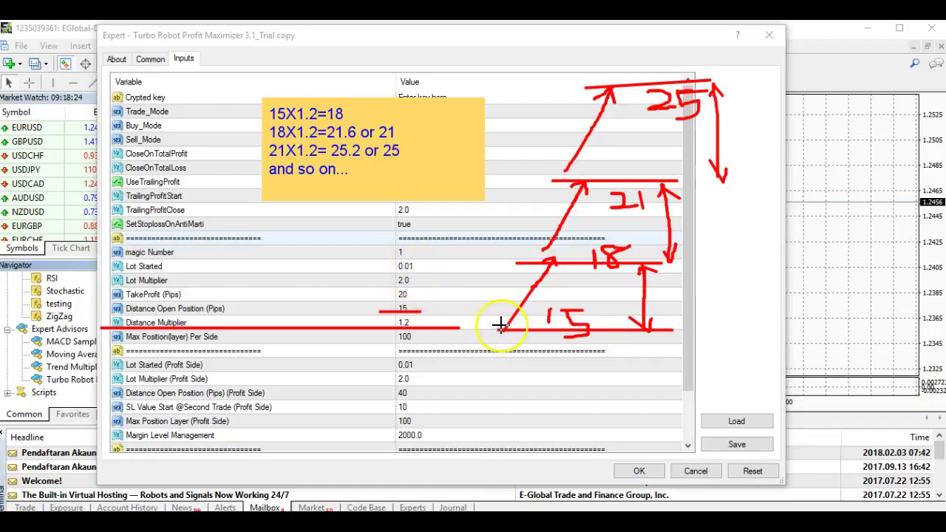
pyautogui.moveTo(481, 323); pyautogui.dragTo(482, 334)
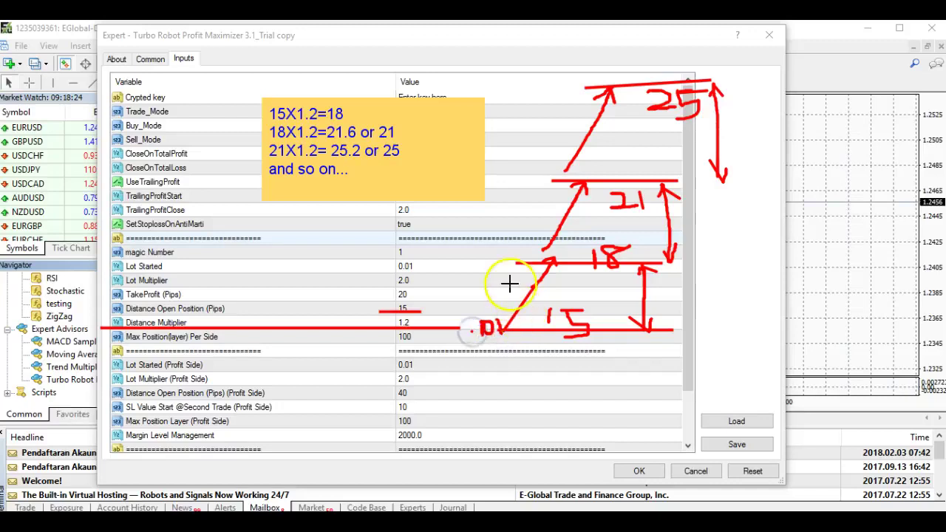
pyautogui.moveTo(403, 266)
pyautogui.mouseDown()
pyautogui.moveTo(411, 296)
pyautogui.moveTo(421, 280)
pyautogui.mouseUp()
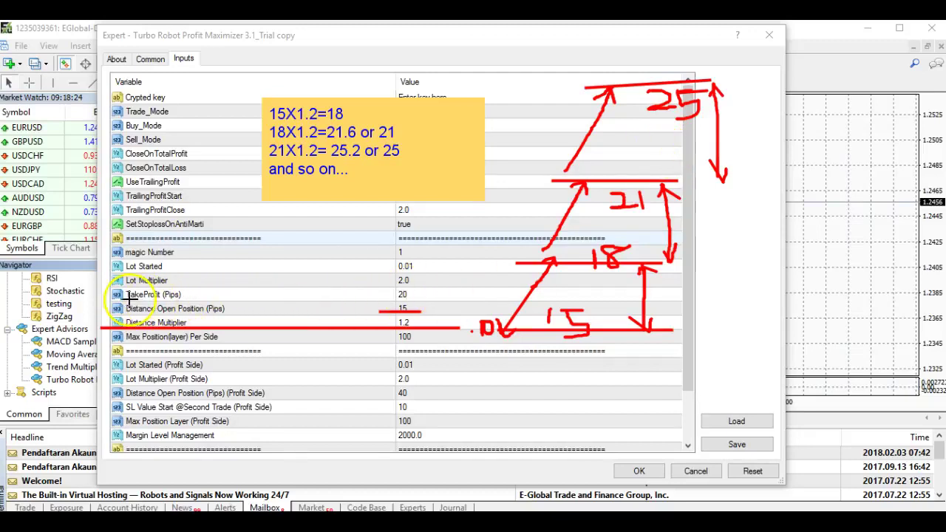
pyautogui.moveTo(128, 301); pyautogui.dragTo(181, 300)
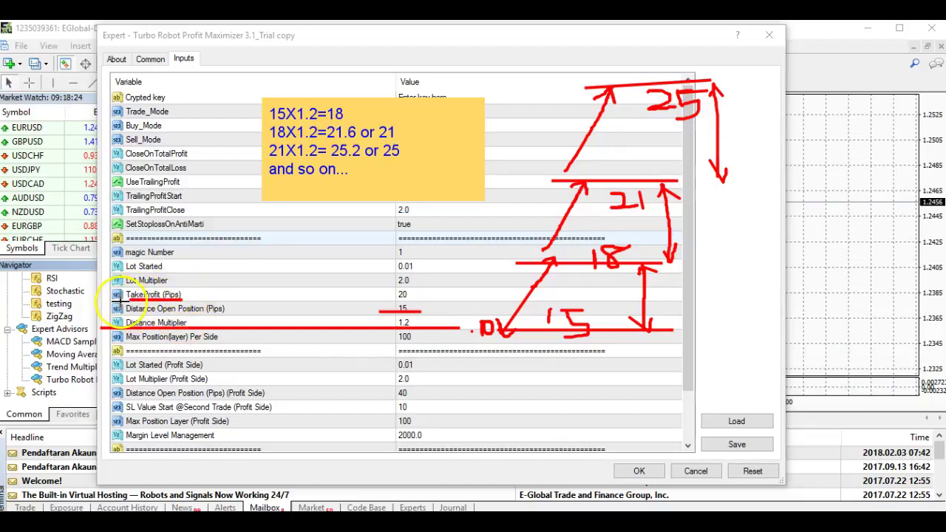
pyautogui.moveTo(132, 299); pyautogui.dragTo(176, 297)
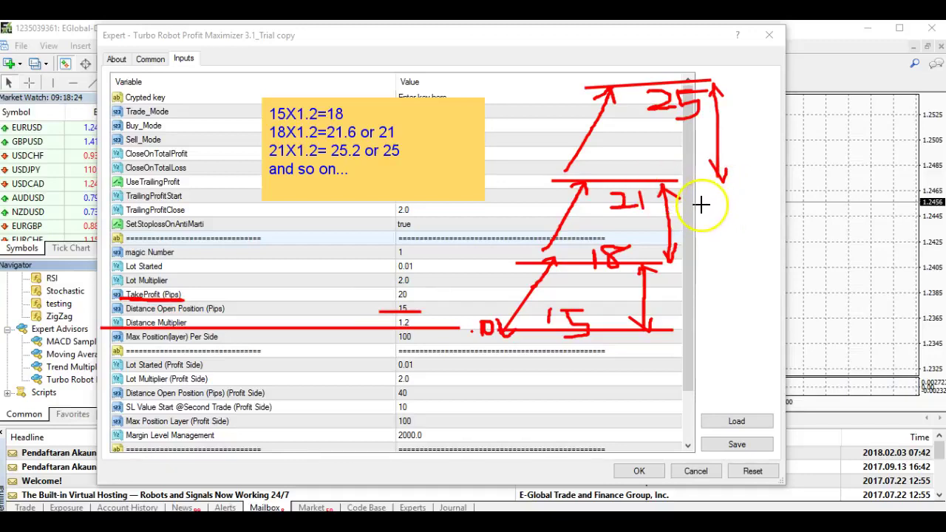
pyautogui.moveTo(700, 200); pyautogui.dragTo(760, 199)
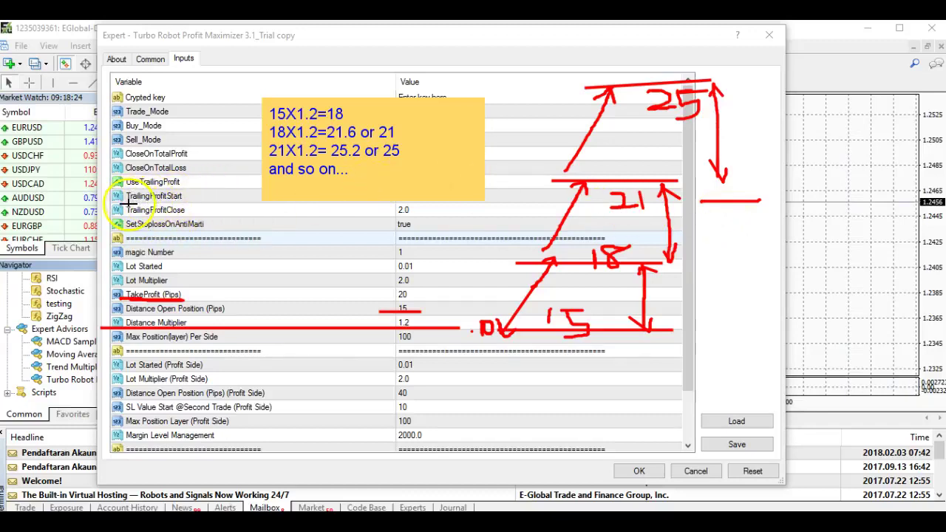
pyautogui.moveTo(127, 204)
pyautogui.mouseDown()
pyautogui.moveTo(181, 202)
pyautogui.moveTo(180, 211)
pyautogui.mouseUp()
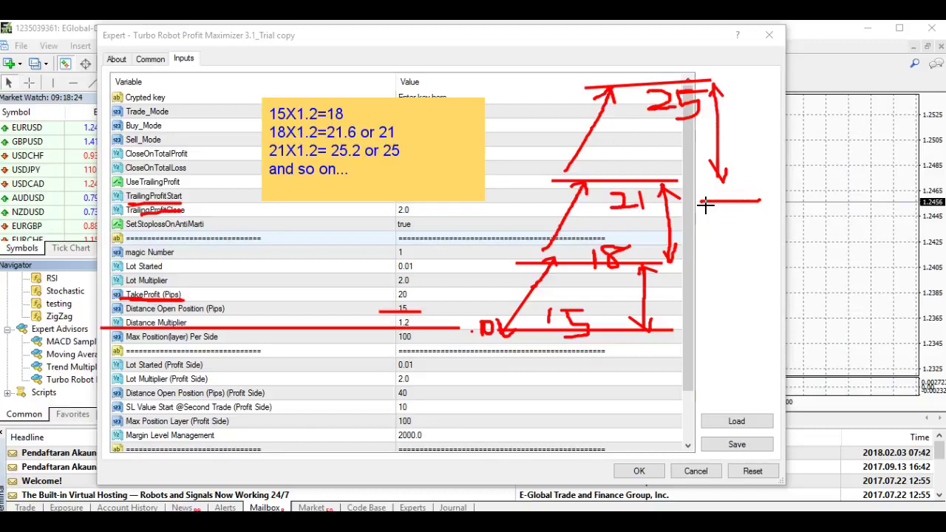
pyautogui.moveTo(605, 78)
pyautogui.mouseDown()
pyautogui.moveTo(690, 62)
pyautogui.moveTo(743, 153)
pyautogui.moveTo(755, 200)
pyautogui.mouseUp()
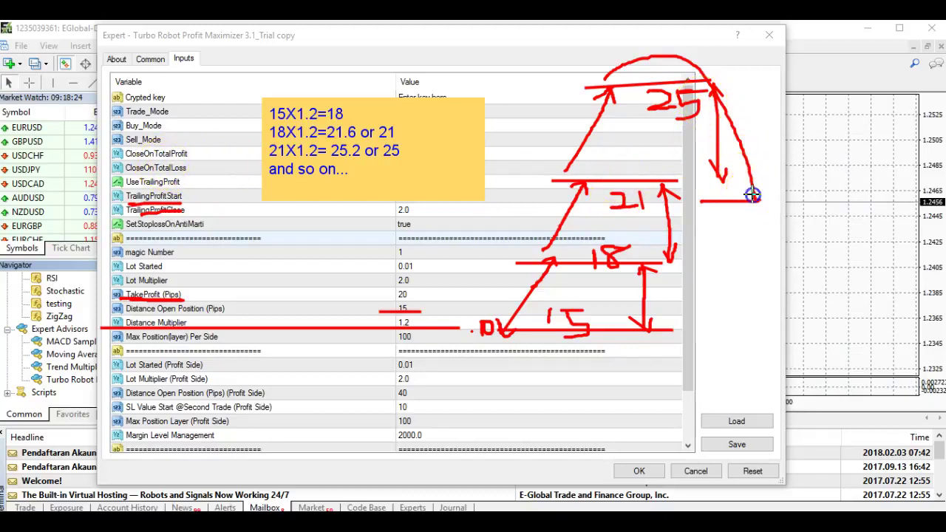
pyautogui.moveTo(769, 229); pyautogui.dragTo(762, 237)
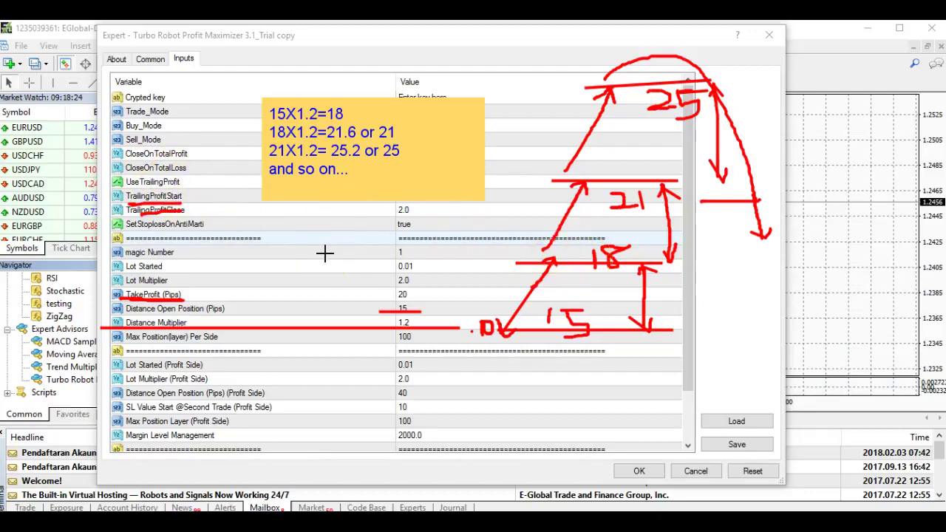
pyautogui.moveTo(151, 211); pyautogui.dragTo(131, 212)
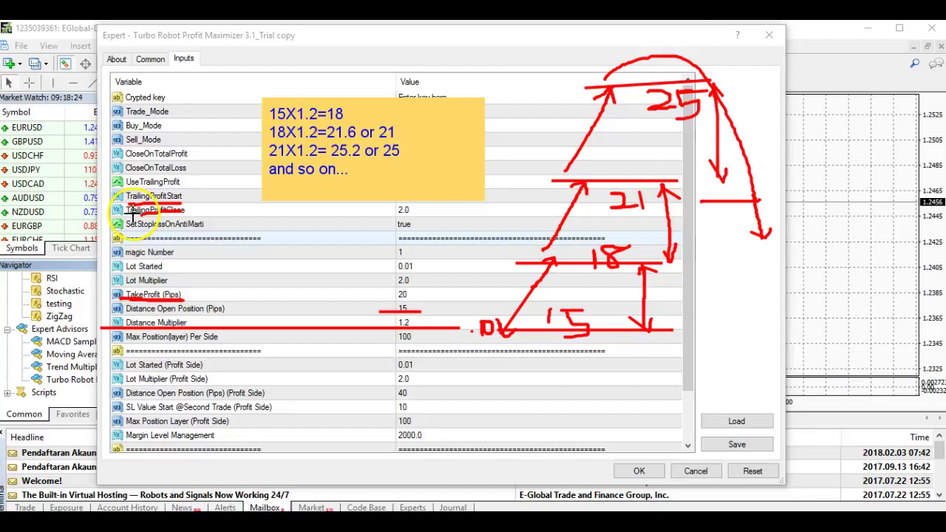
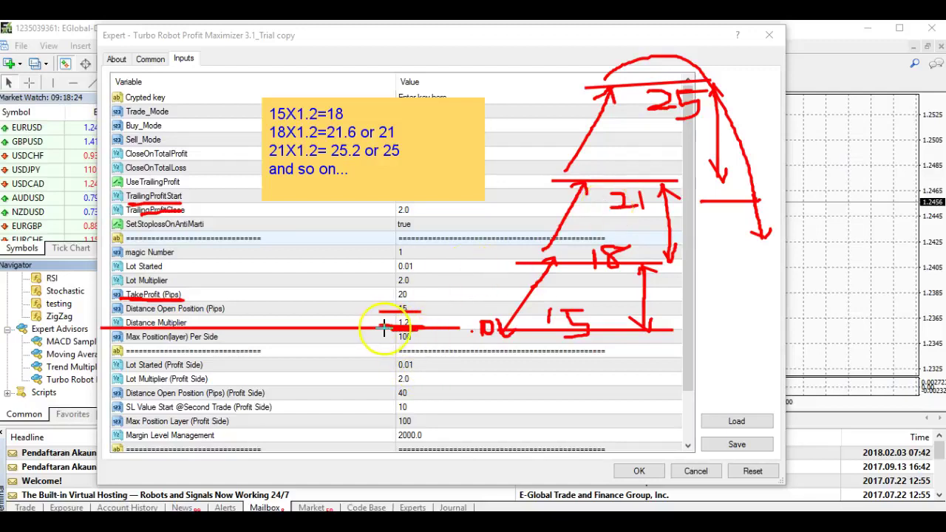
pyautogui.moveTo(379, 330); pyautogui.dragTo(424, 325)
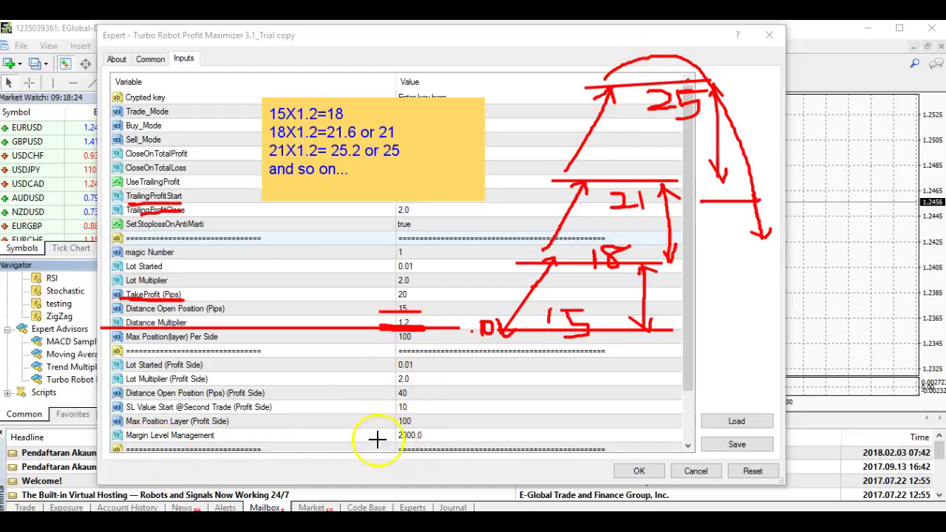
pyautogui.moveTo(376, 439); pyautogui.dragTo(477, 441)
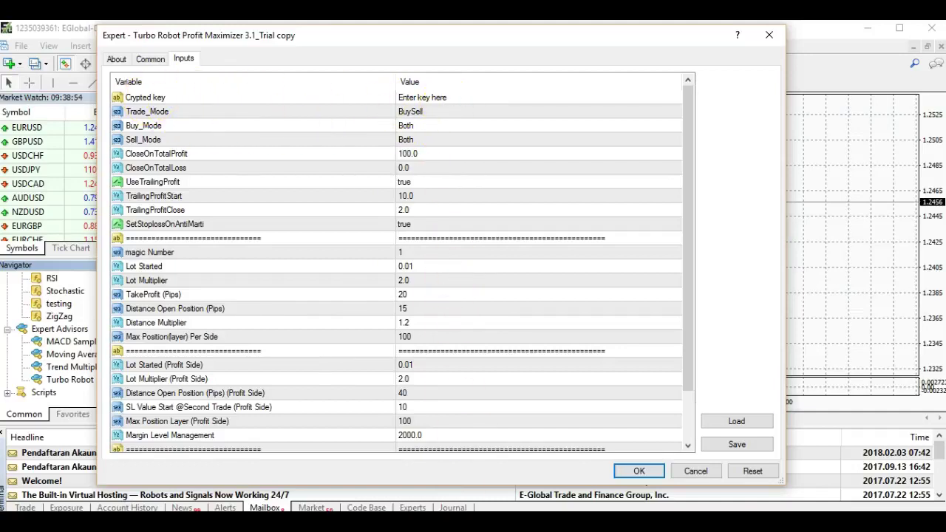
# - Switch to the Crypted Key file in Notepad and copy the crypted key value
pyautogui.hotkey('alt', 'Tab')
pyautogui.doubleClick(191, 168)
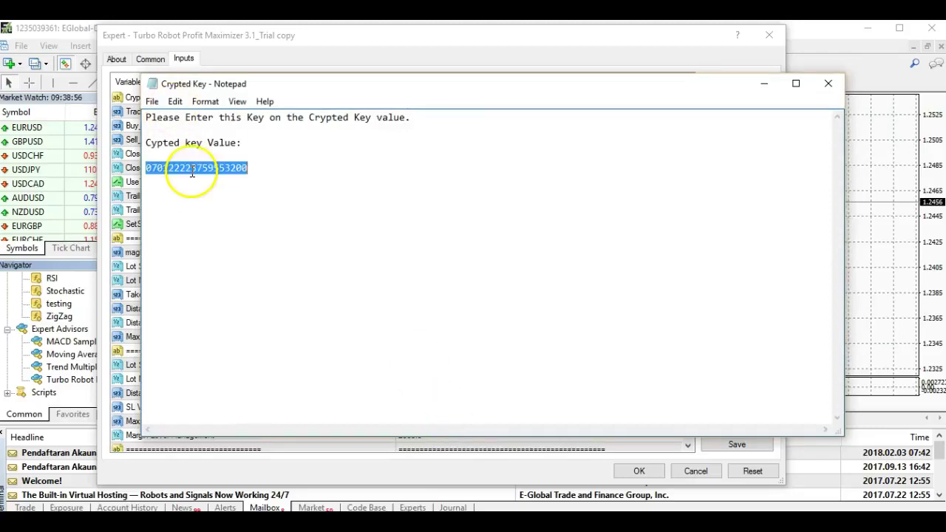
pyautogui.rightClick(191, 172)
pyautogui.click(242, 215)
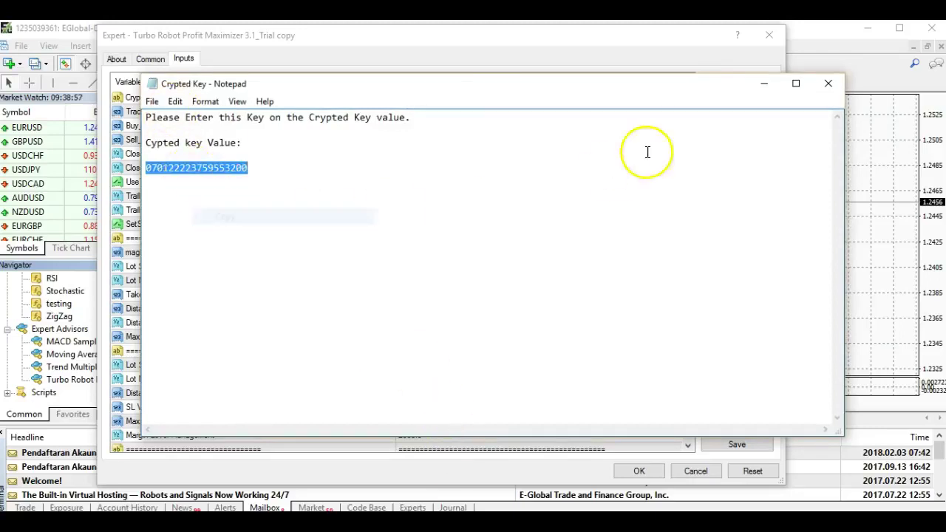
# - Return to the expert's inputs and paste the copied key as the Crypted key value
pyautogui.click(764, 83)
pyautogui.click(457, 96)
pyautogui.click(457, 94)
pyautogui.rightClick(452, 95)
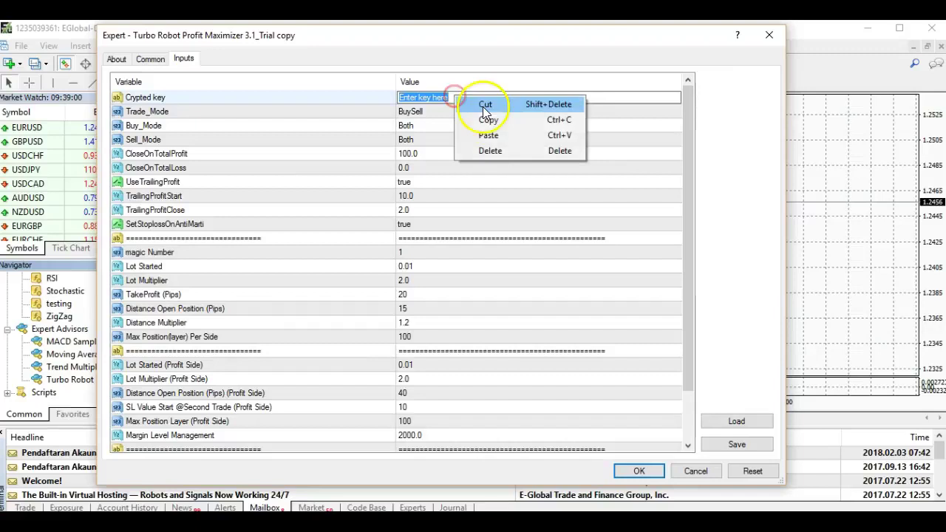
pyautogui.click(490, 135)
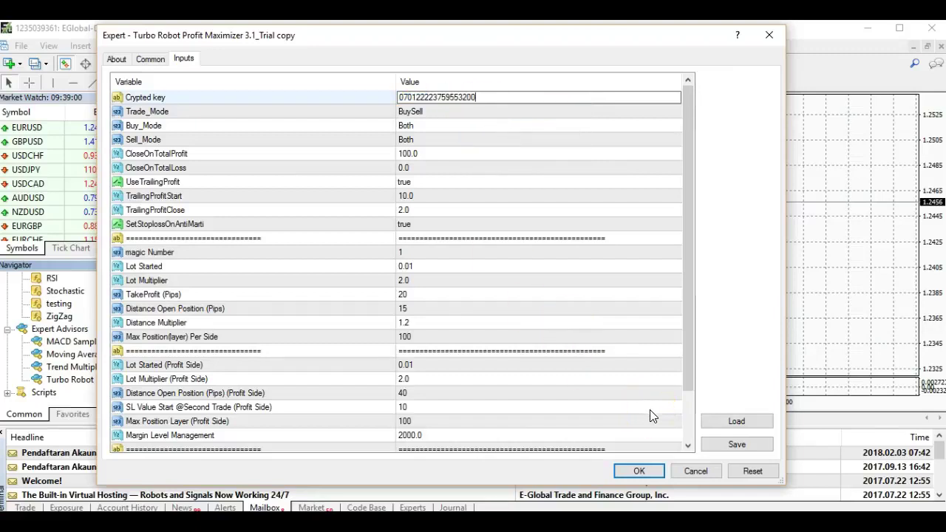
pyautogui.click(663, 473)
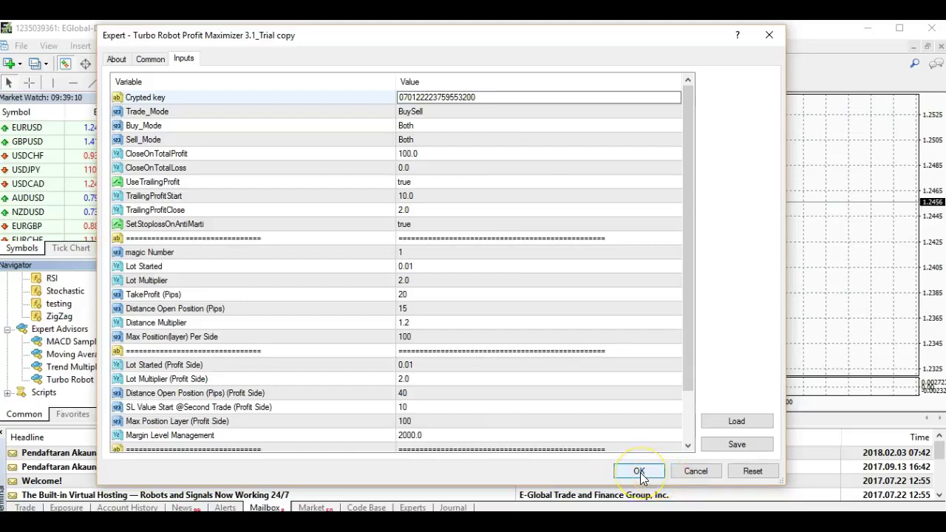
pyautogui.click(640, 473)
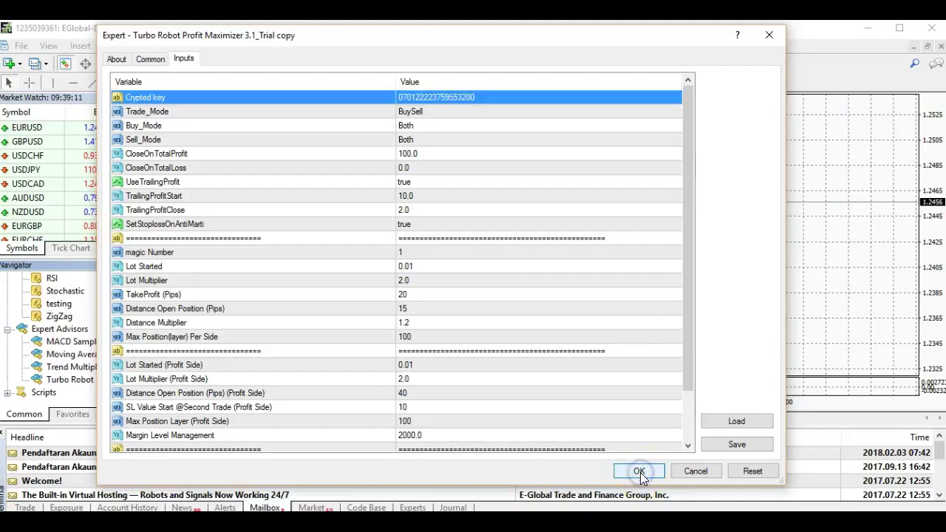
# - Review the expert's trade mode, buy and sell mode, total profit, total loss and trailing profit start inputs
pyautogui.click(466, 118)
pyautogui.click(464, 127)
pyautogui.click(464, 115)
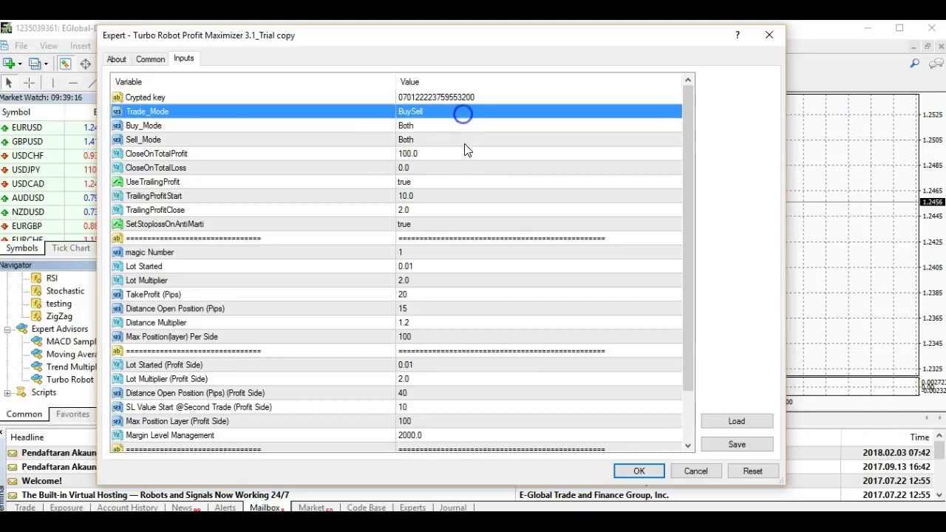
pyautogui.click(470, 140)
pyautogui.click(477, 194)
pyautogui.click(466, 167)
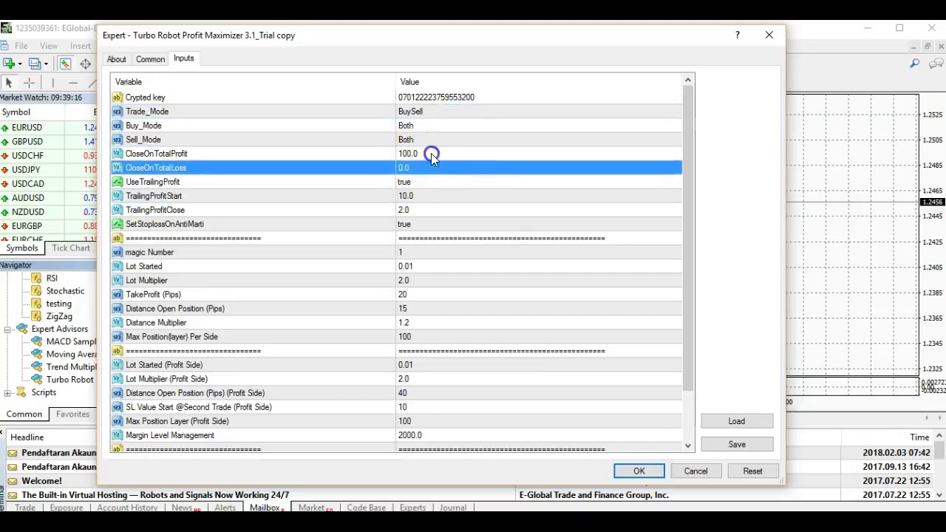
pyautogui.click(430, 153)
pyautogui.click(431, 153)
pyautogui.click(431, 176)
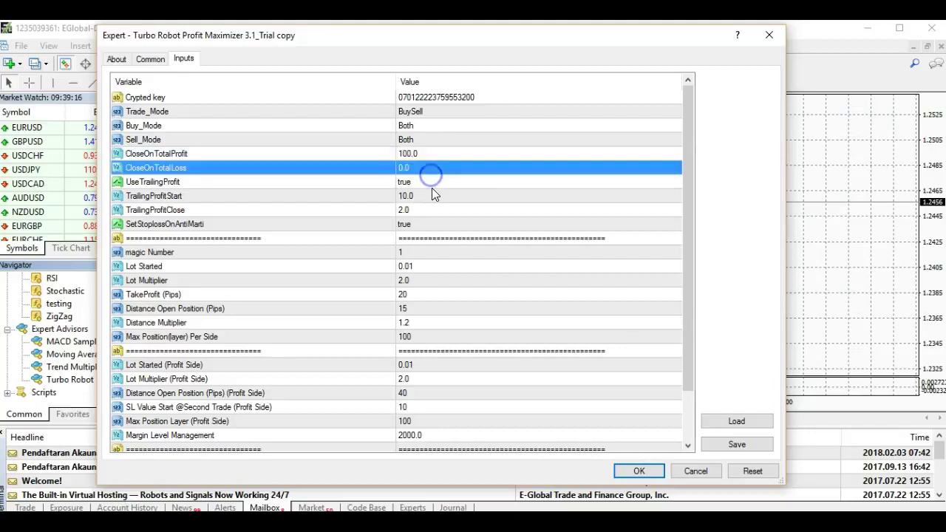
pyautogui.click(432, 182)
pyautogui.click(430, 195)
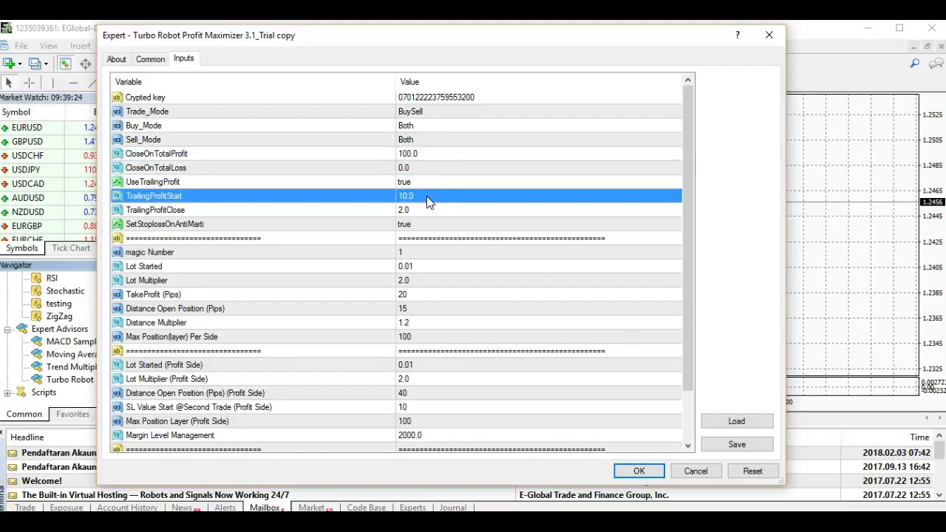
# - Set the TrailingProfitClose input to 1
pyautogui.click(416, 209)
pyautogui.click(416, 209)
pyautogui.write('1')
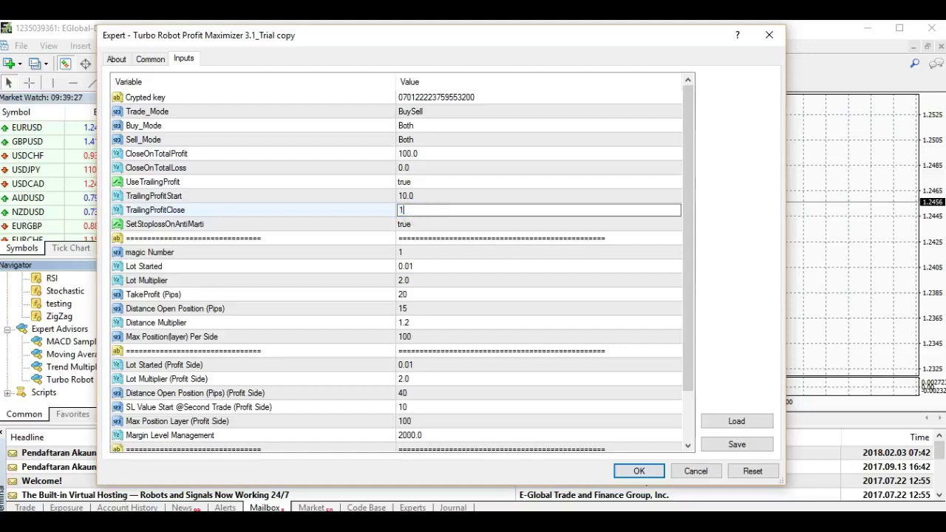
pyautogui.click(455, 211)
# - Change the TrailingProfitClose input back to 2
pyautogui.click(438, 221)
pyautogui.click(437, 210)
pyautogui.click(436, 210)
pyautogui.write('2')
pyautogui.click(450, 252)
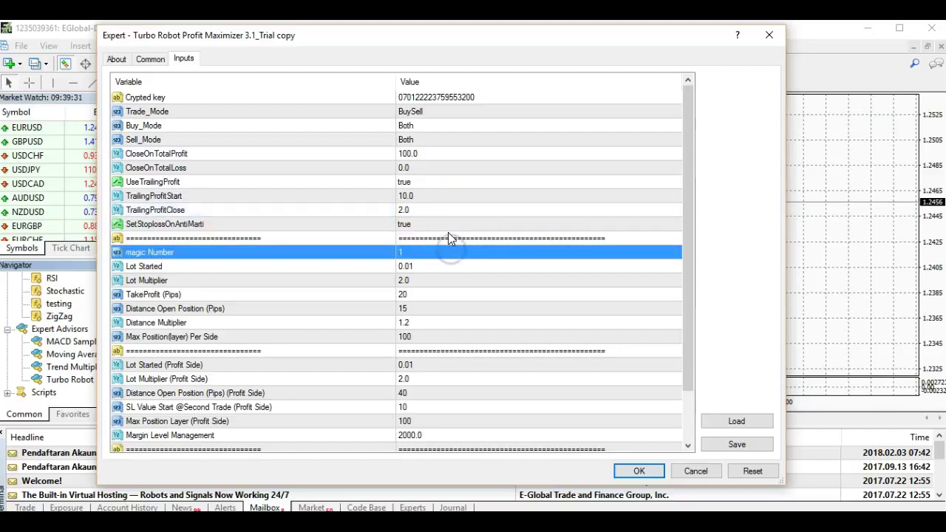
# - Check the options offered for the SetStoplossOnAntiMarti and UseTrailingProfit inputs, keeping both set to true
pyautogui.click(438, 222)
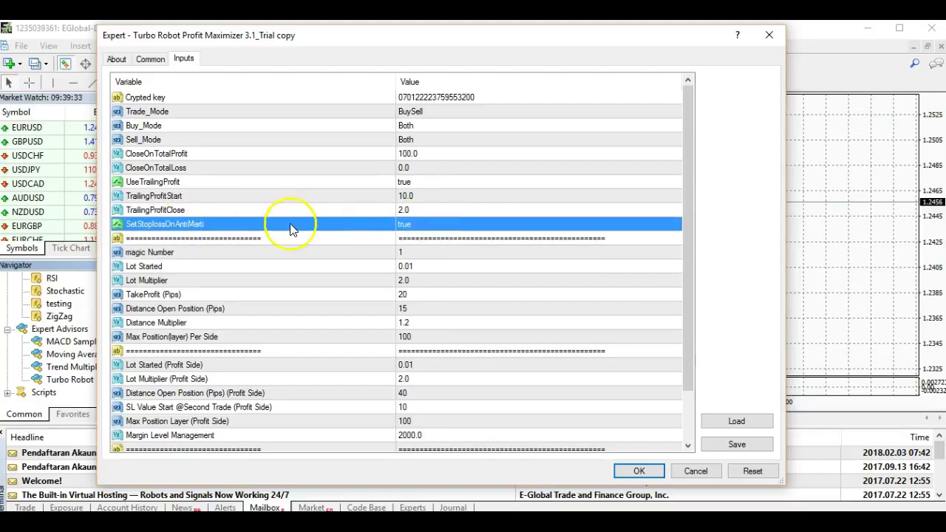
pyautogui.click(420, 221)
pyautogui.click(420, 221)
pyautogui.click(420, 222)
pyautogui.click(420, 222)
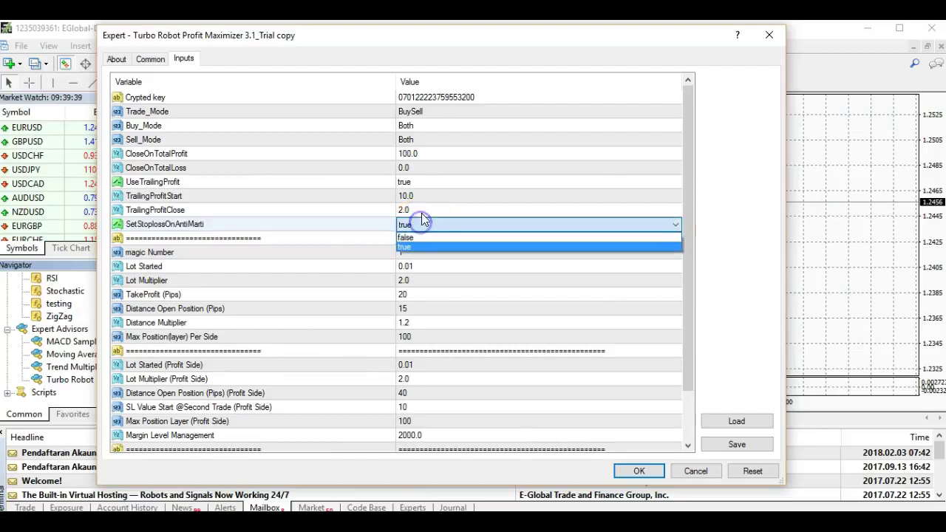
pyautogui.click(431, 182)
pyautogui.click(432, 182)
pyautogui.click(432, 182)
pyautogui.click(383, 183)
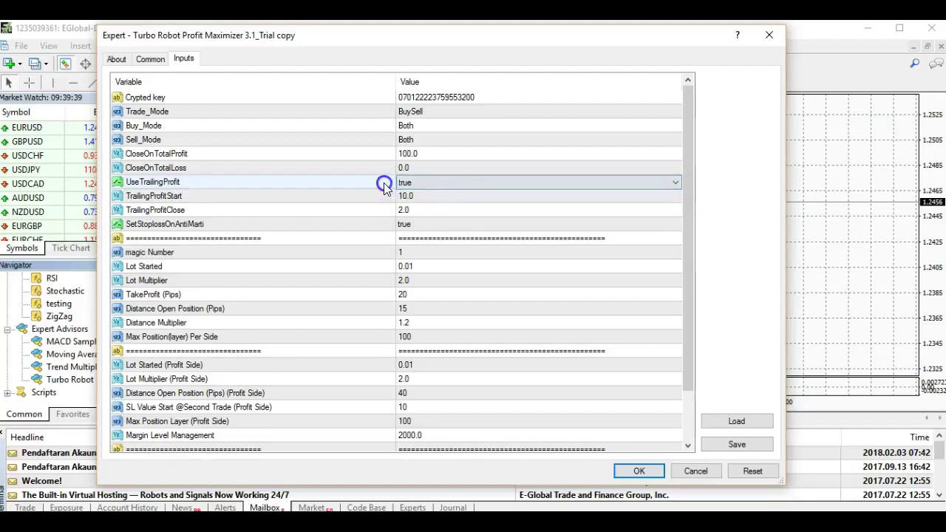
pyautogui.click(423, 225)
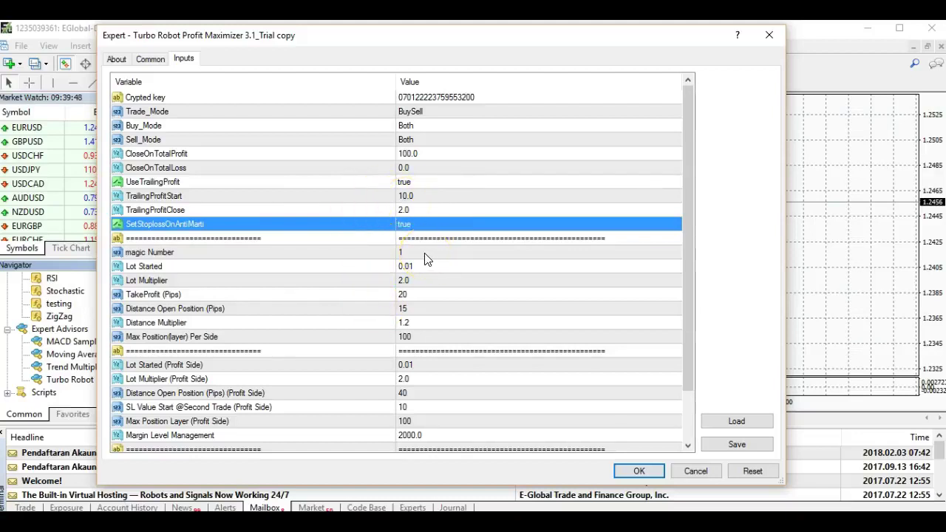
# - Review the Distance Open Position and Distance Multiplier inputs, and apply the expert's settings to the EURUSD H1 chart
pyautogui.click(412, 323)
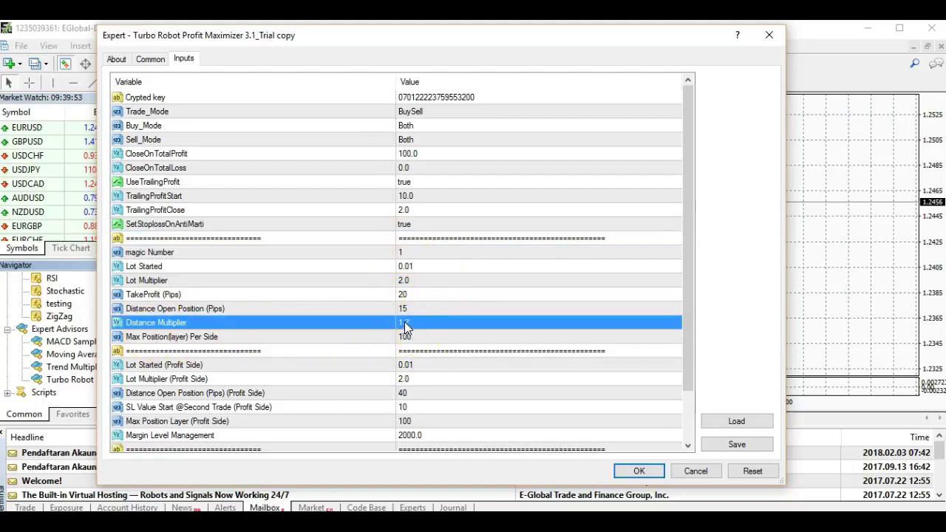
pyautogui.click(410, 310)
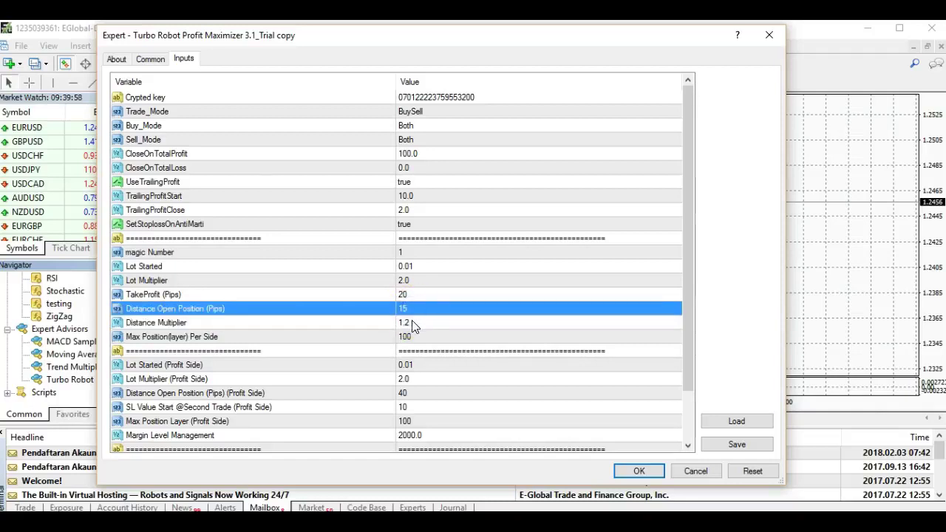
pyautogui.click(412, 323)
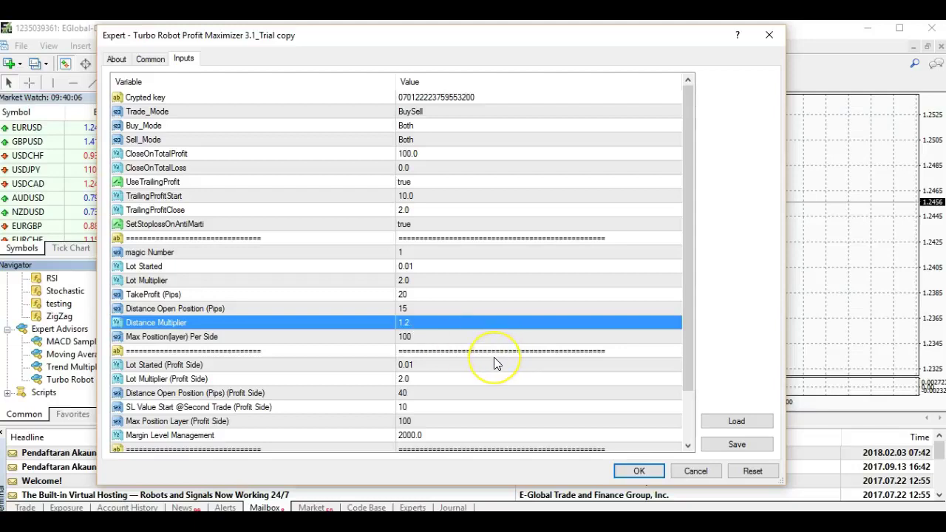
pyautogui.click(417, 308)
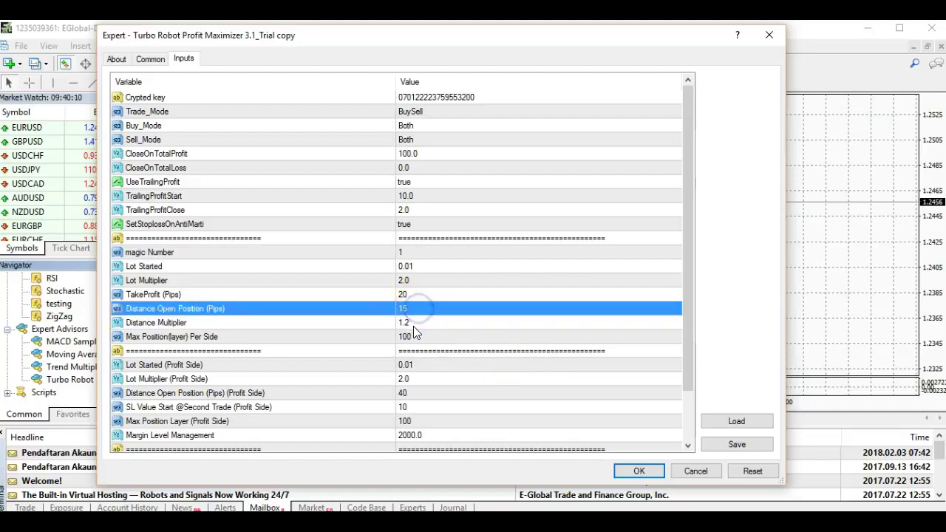
pyautogui.click(410, 323)
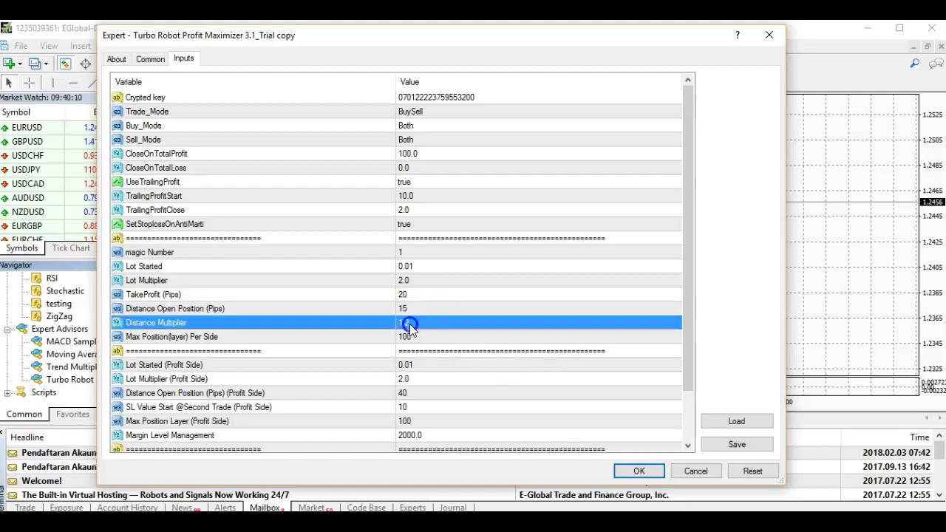
pyautogui.click(637, 471)
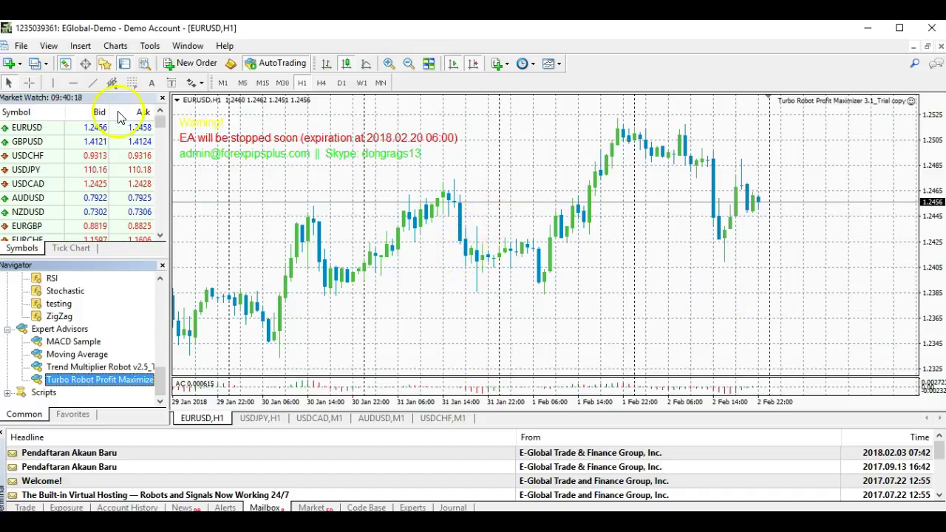
# - Open the Strategy Tester and review the Turbo Robot Profit Maximizer 3.1 input values in its expert properties, accepting them
pyautogui.click(146, 63)
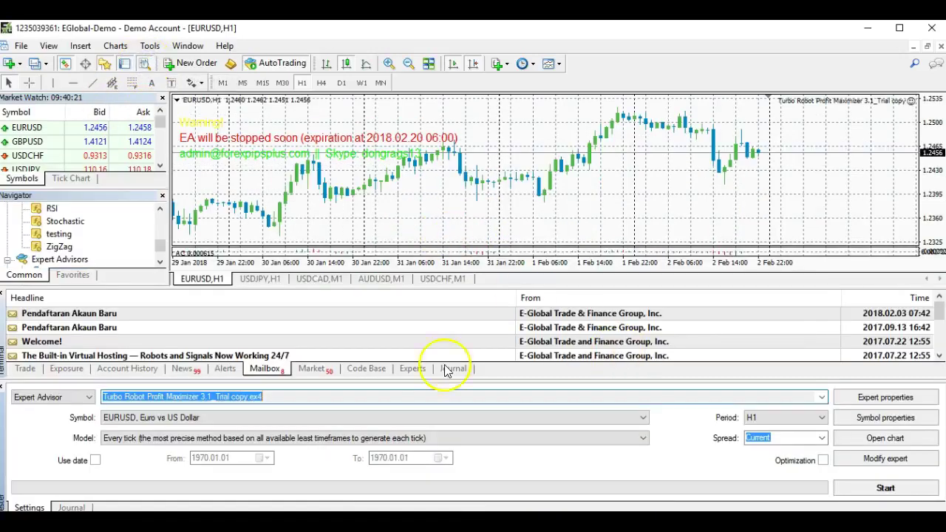
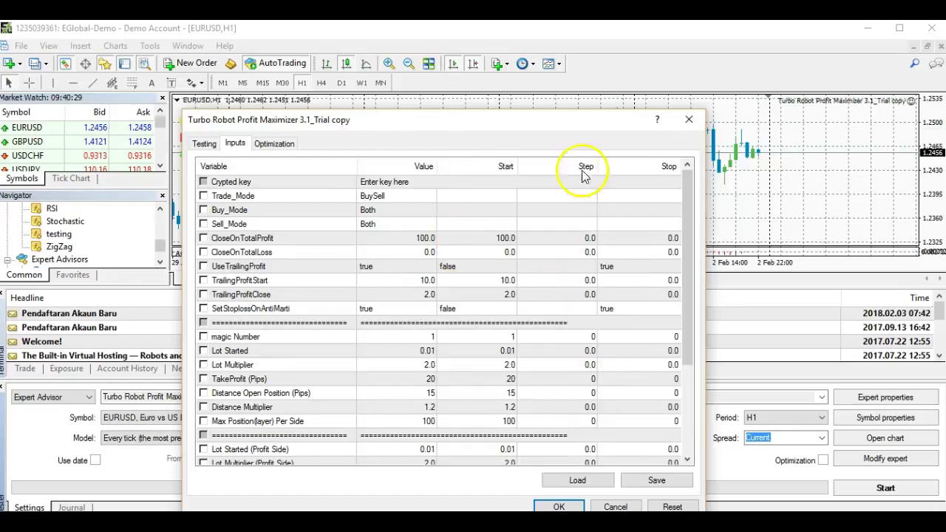
pyautogui.moveTo(571, 121); pyautogui.dragTo(450, 55)
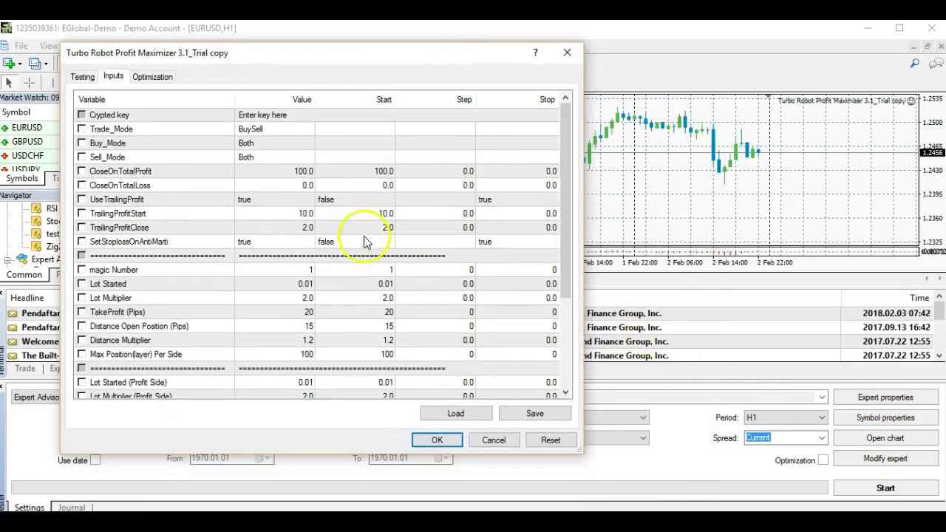
pyautogui.click(401, 229)
pyautogui.scroll(-2, 414, 297)
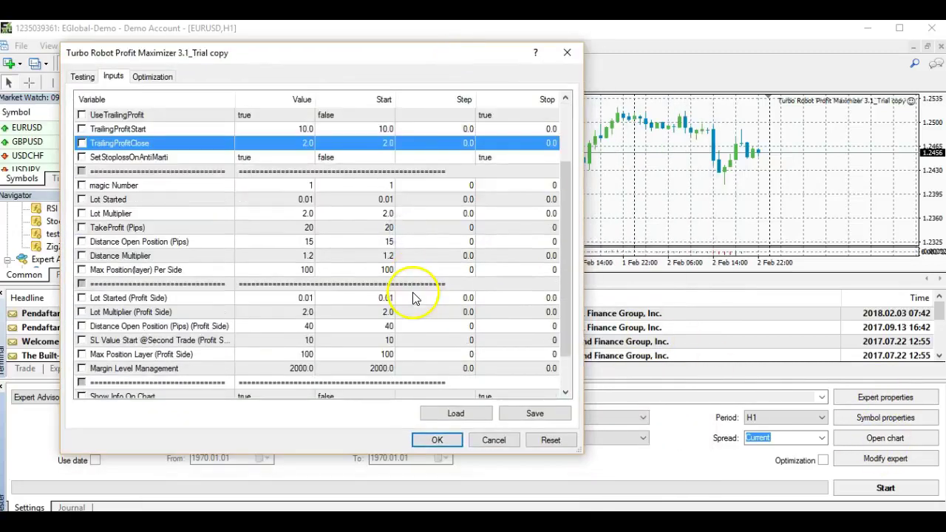
pyautogui.scroll(-1, 416, 369)
pyautogui.scroll(2, 421, 368)
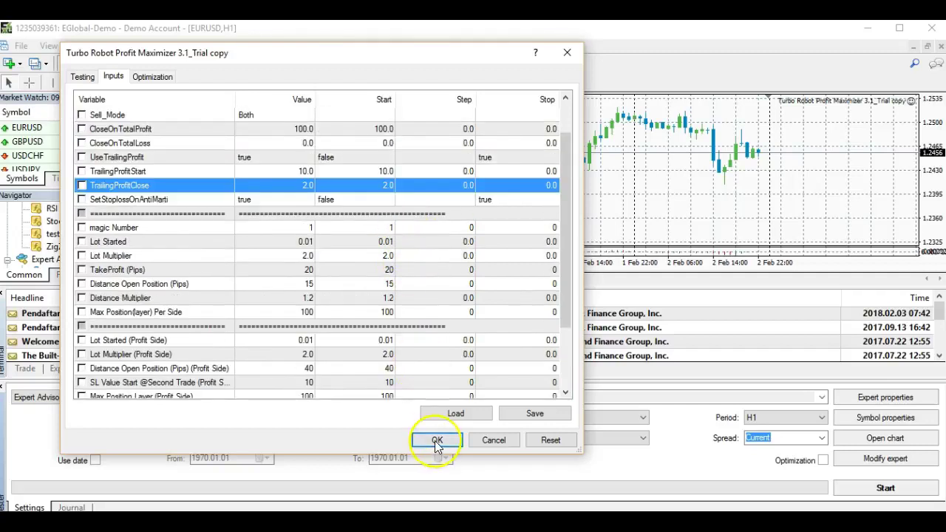
pyautogui.scroll(-2, 449, 349)
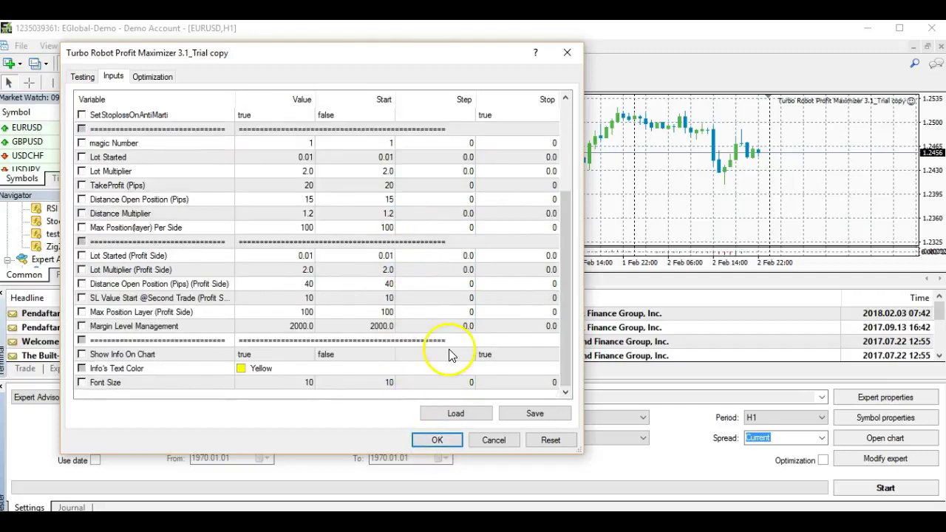
pyautogui.click(437, 440)
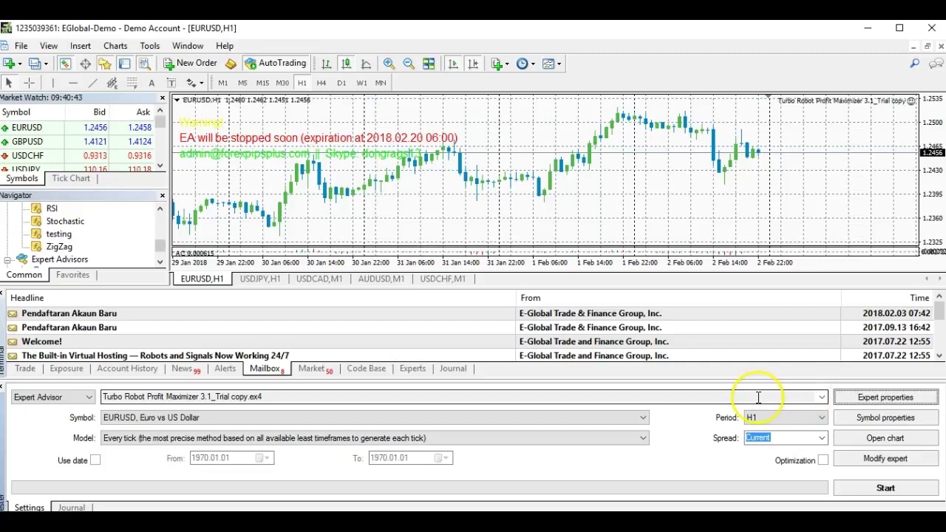
# - Enable the date range for the backtest and set its start date to 2018.02.03
pyautogui.click(884, 489)
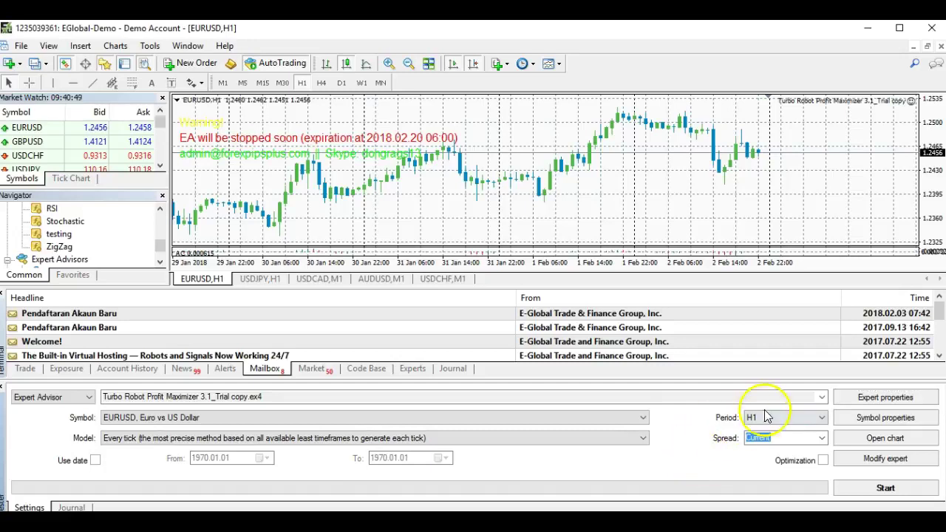
pyautogui.click(95, 461)
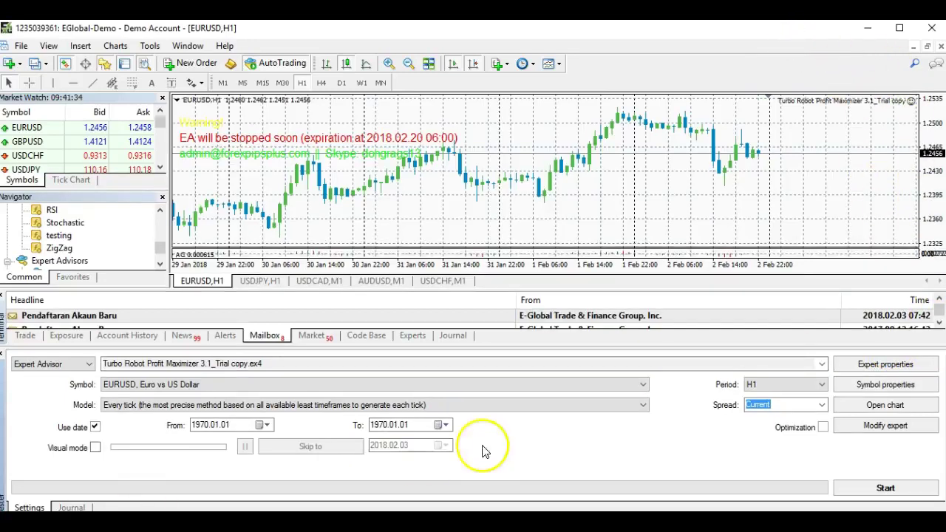
pyautogui.click(262, 424)
pyautogui.click(339, 319)
pyautogui.click(340, 319)
pyautogui.click(340, 319)
pyautogui.click(340, 319)
pyautogui.click(340, 319)
pyautogui.click(340, 319)
pyautogui.click(340, 319)
pyautogui.click(339, 318)
pyautogui.doubleClick(340, 318)
pyautogui.click(340, 319)
pyautogui.doubleClick(340, 319)
pyautogui.click(340, 318)
pyautogui.doubleClick(340, 318)
pyautogui.click(340, 319)
pyautogui.click(274, 320)
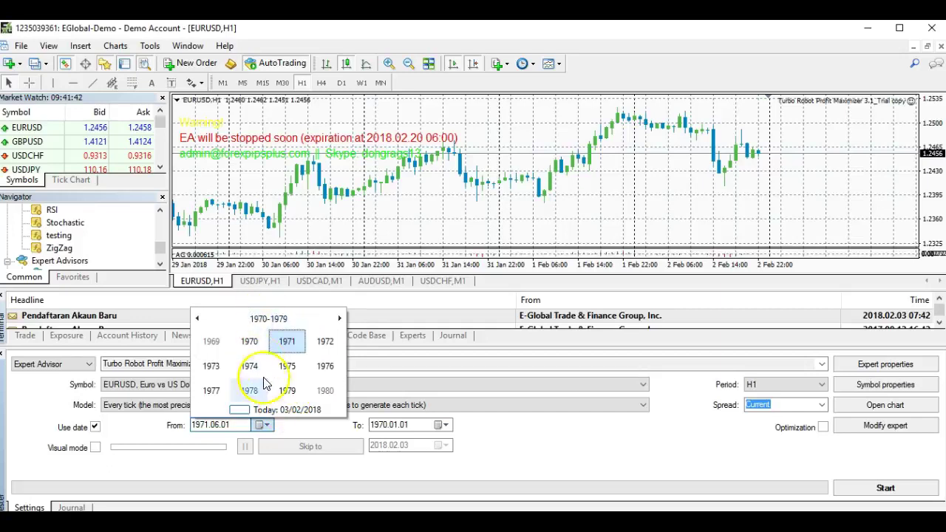
pyautogui.scroll(-2, 301, 389)
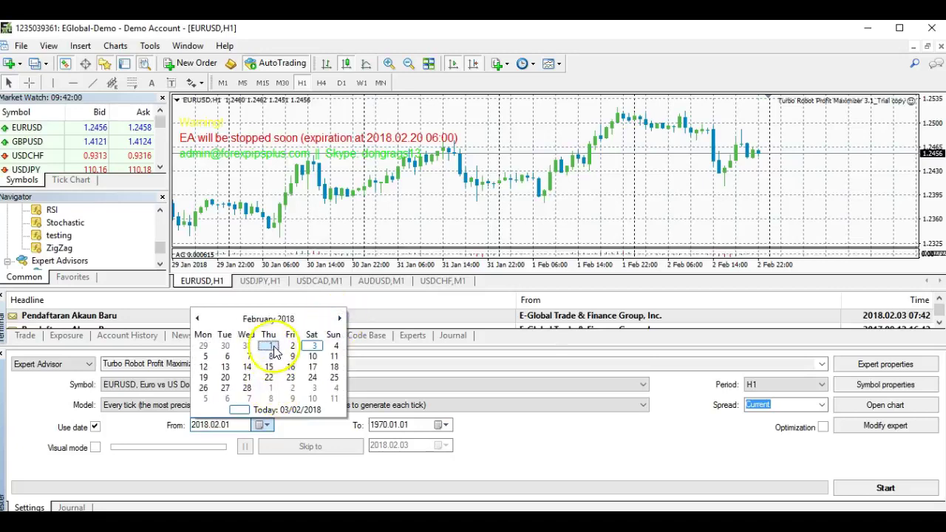
pyautogui.click(306, 346)
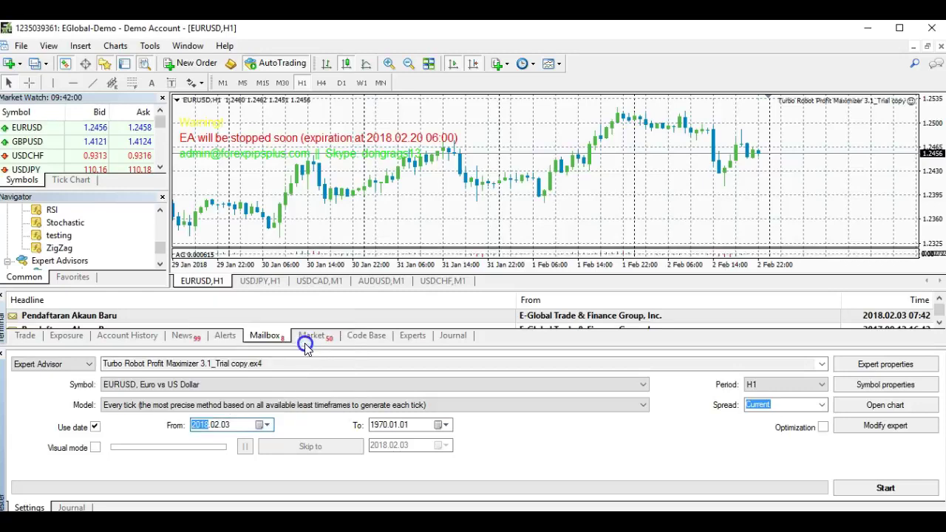
# - Change the backtest's start date to 2017.11.30
pyautogui.click(267, 425)
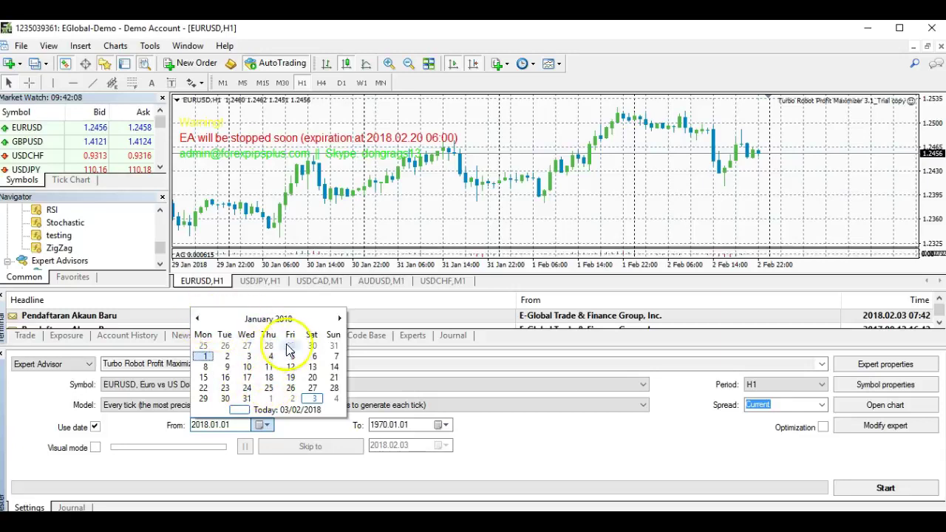
pyautogui.click(197, 319)
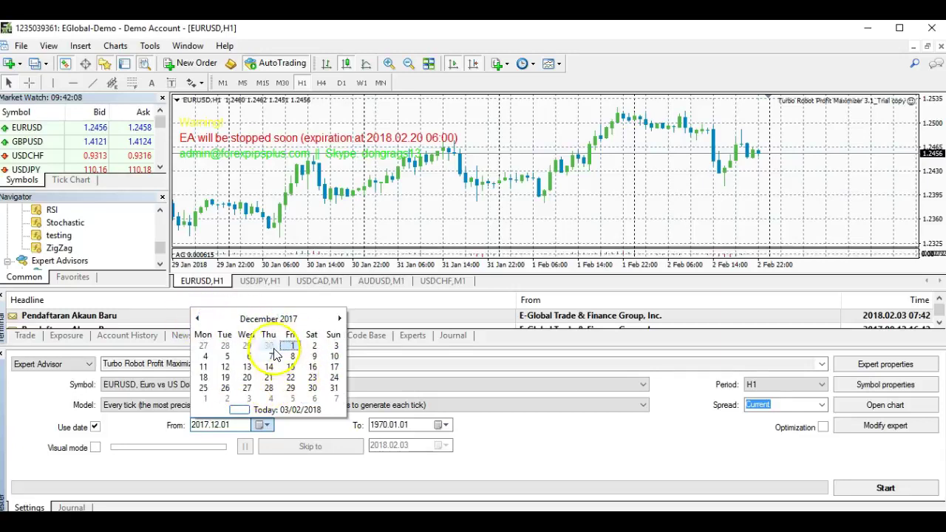
pyautogui.click(268, 345)
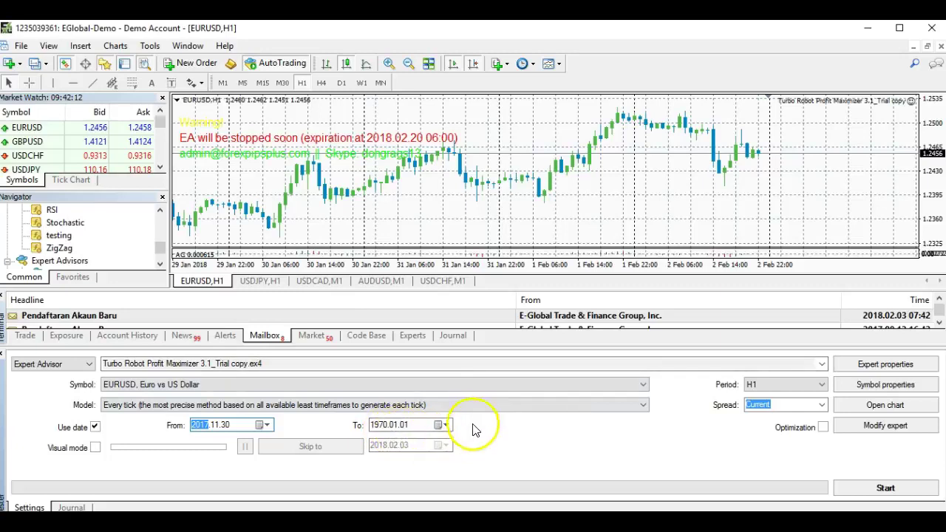
# - Set the backtest's start date to 2017.10.01
pyautogui.click(263, 425)
pyautogui.click(196, 318)
pyautogui.click(197, 319)
pyautogui.click(196, 318)
pyautogui.click(197, 318)
pyautogui.click(196, 318)
pyautogui.click(196, 318)
pyautogui.click(196, 319)
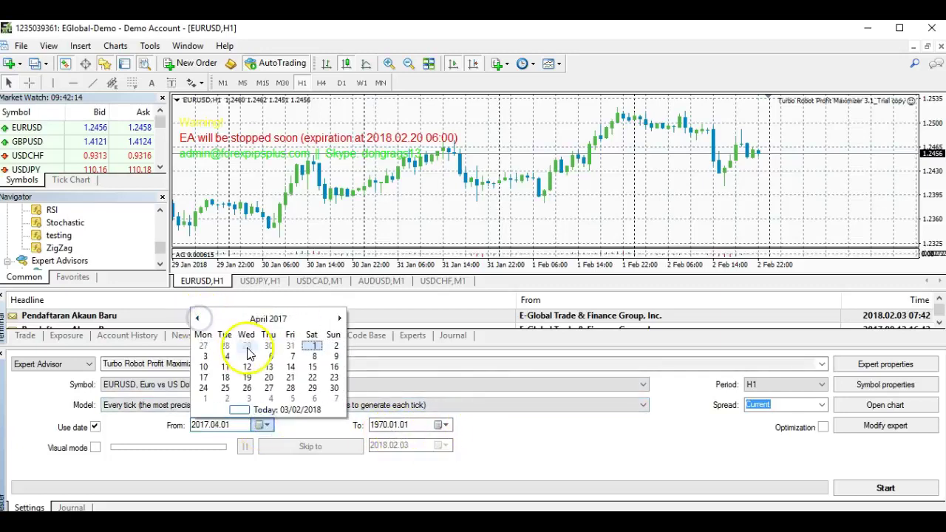
pyautogui.click(339, 318)
pyautogui.click(339, 318)
pyautogui.click(339, 319)
pyautogui.click(339, 318)
pyautogui.click(339, 318)
pyautogui.click(339, 318)
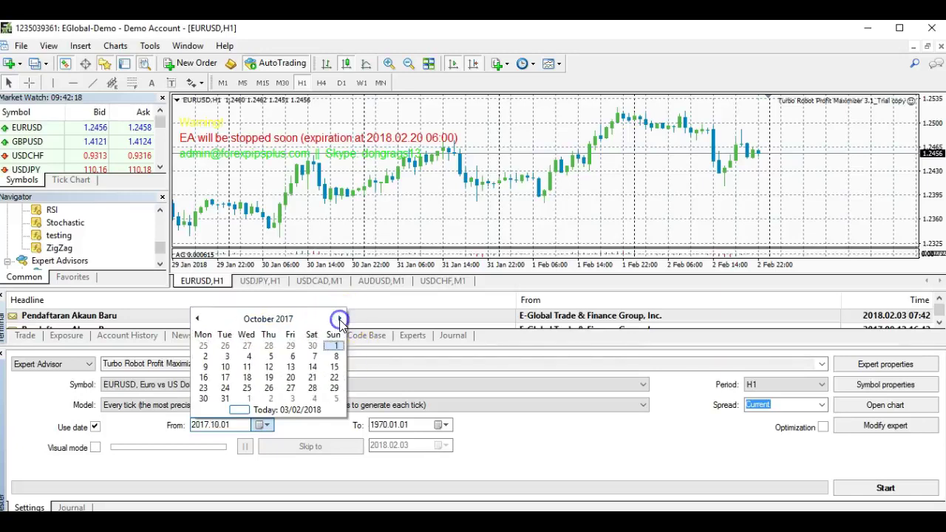
pyautogui.click(330, 346)
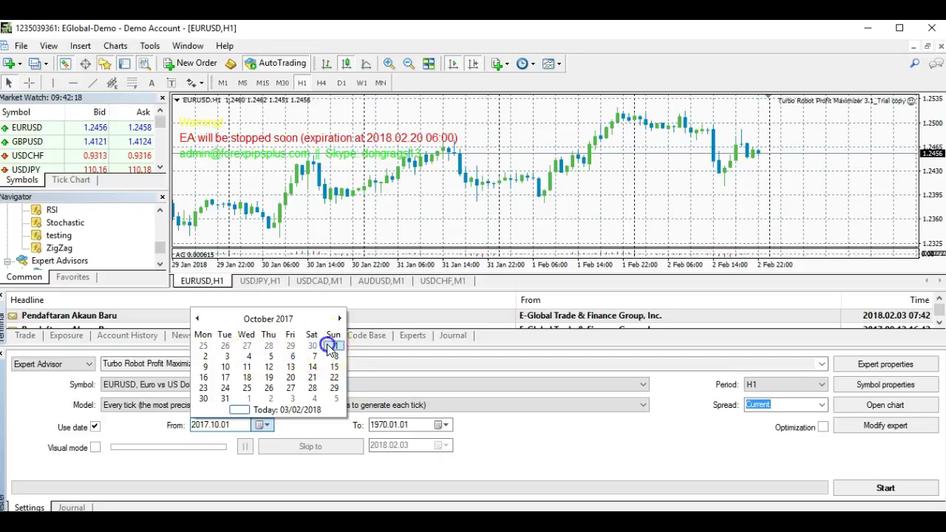
# - Set the backtest's end date to 2017.12.29
pyautogui.click(444, 425)
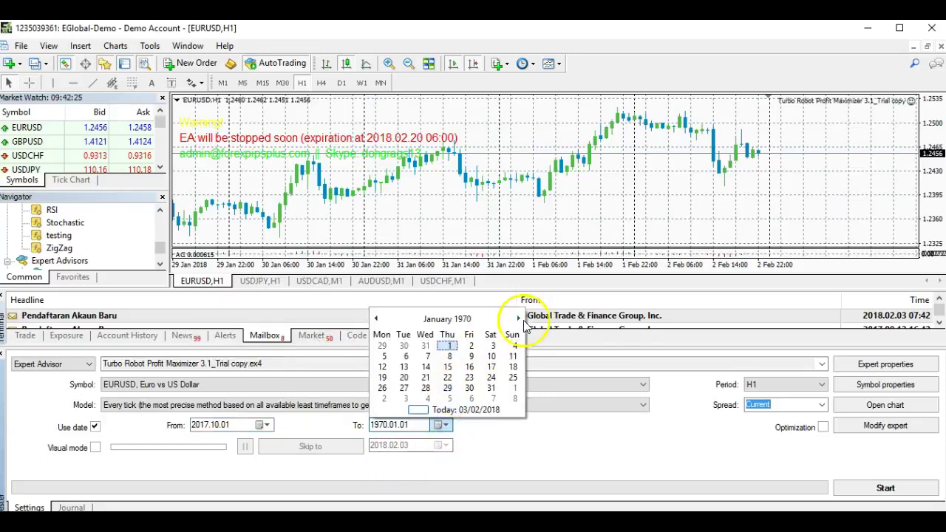
pyautogui.click(446, 319)
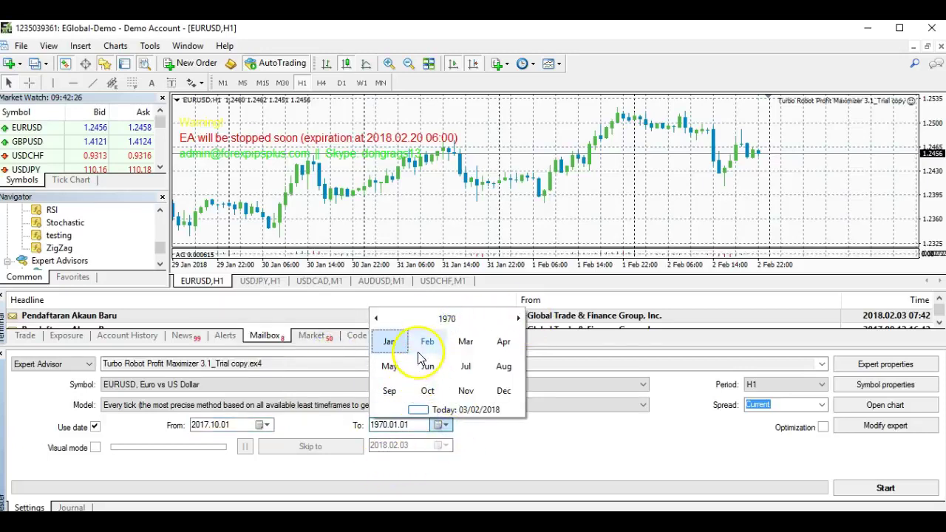
pyautogui.click(427, 343)
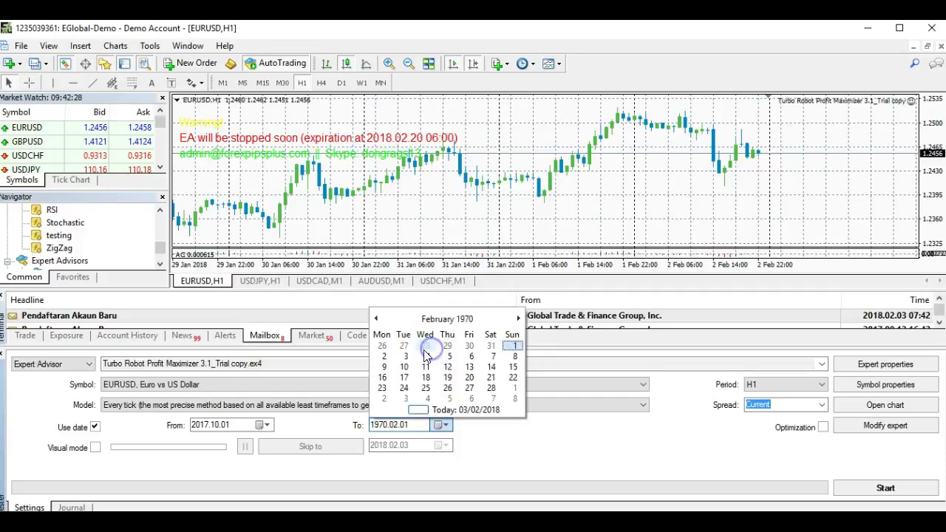
pyautogui.click(447, 320)
pyautogui.click(447, 319)
pyautogui.scroll(-7, 425, 378)
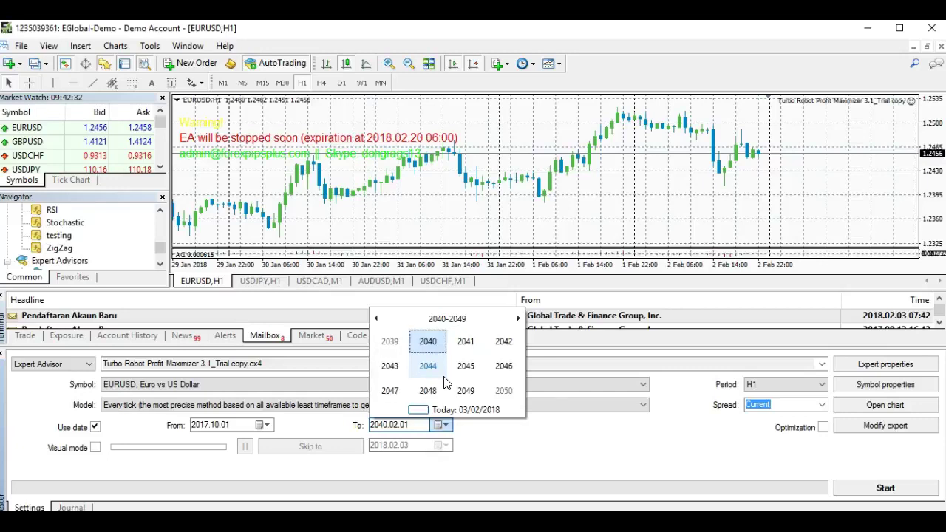
pyautogui.scroll(1, 433, 354)
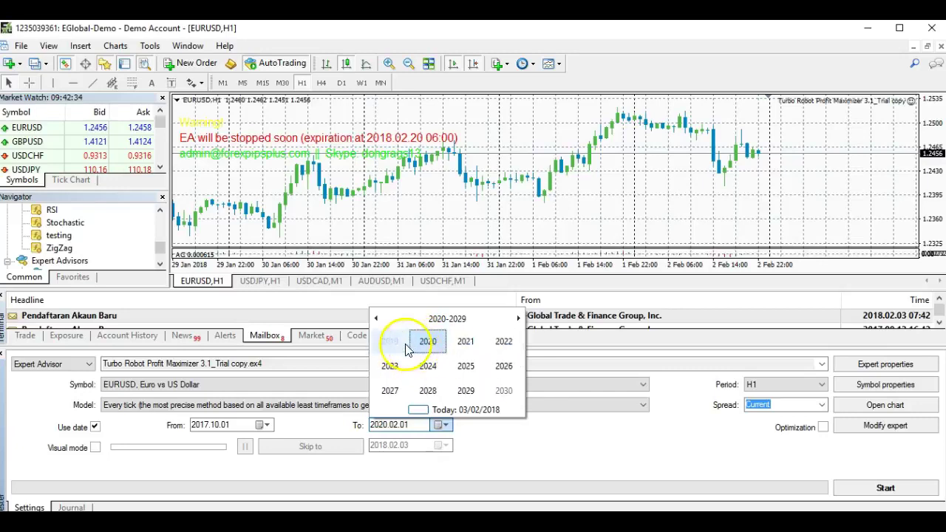
pyautogui.scroll(1, 390, 355)
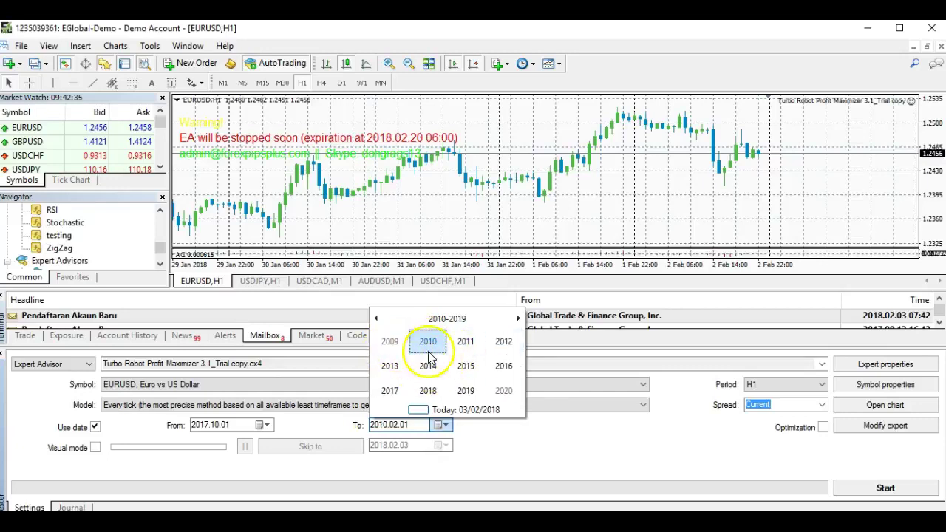
pyautogui.click(391, 392)
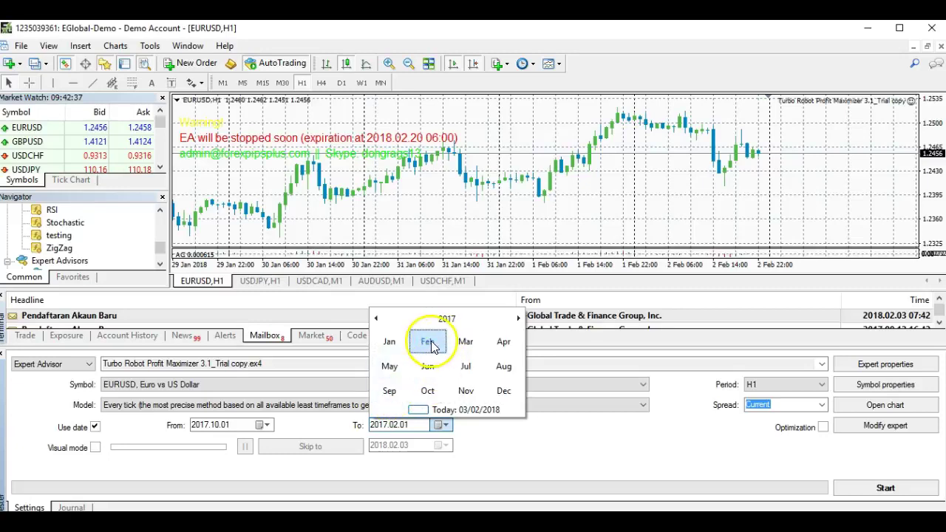
pyautogui.click(502, 390)
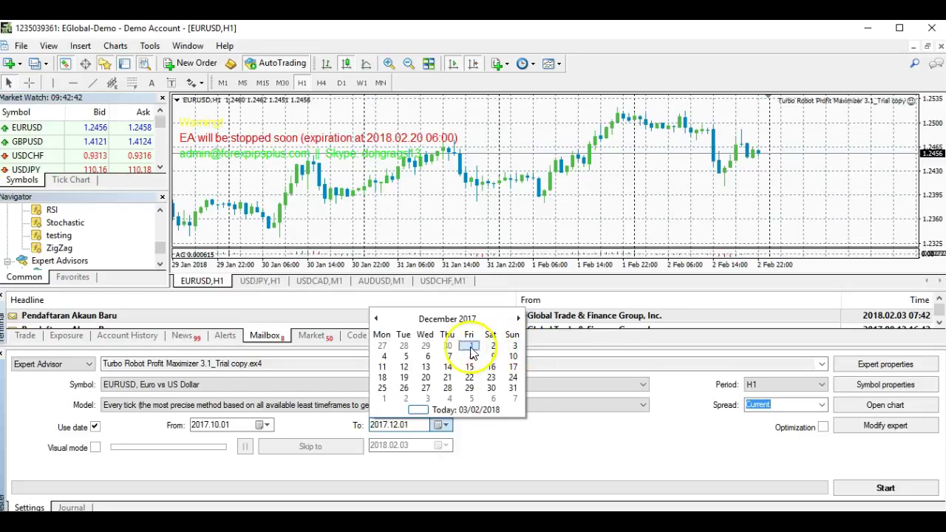
pyautogui.click(468, 388)
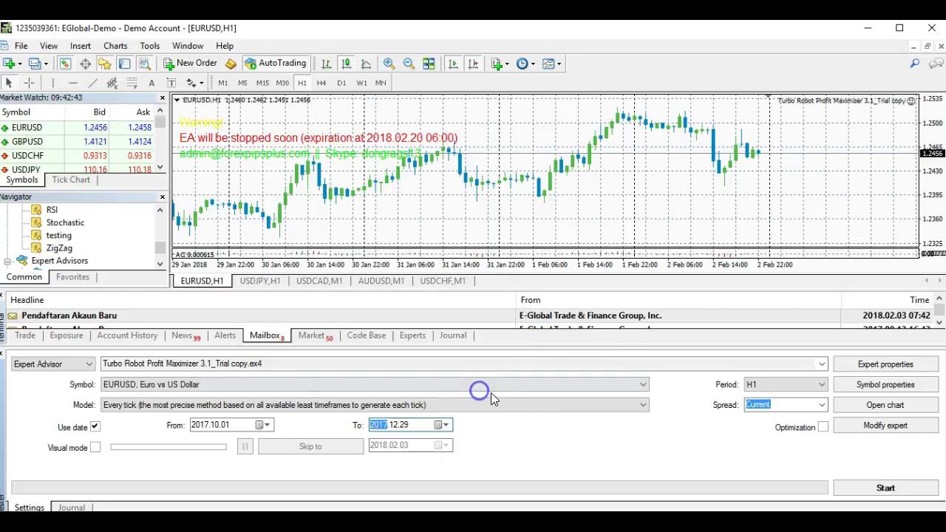
pyautogui.click(522, 457)
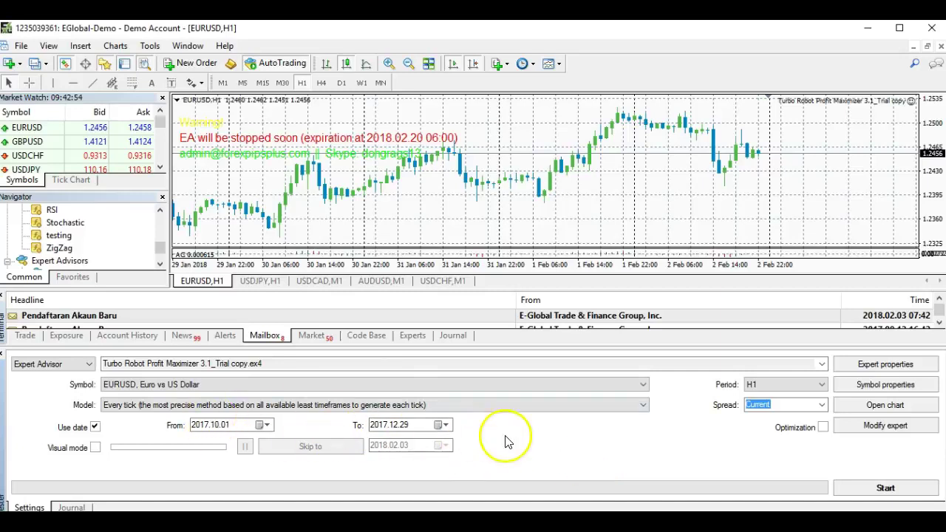
# - Enable visual mode and start the backtest with the expert's existing inputs, enlarging the chart area
pyautogui.click(95, 447)
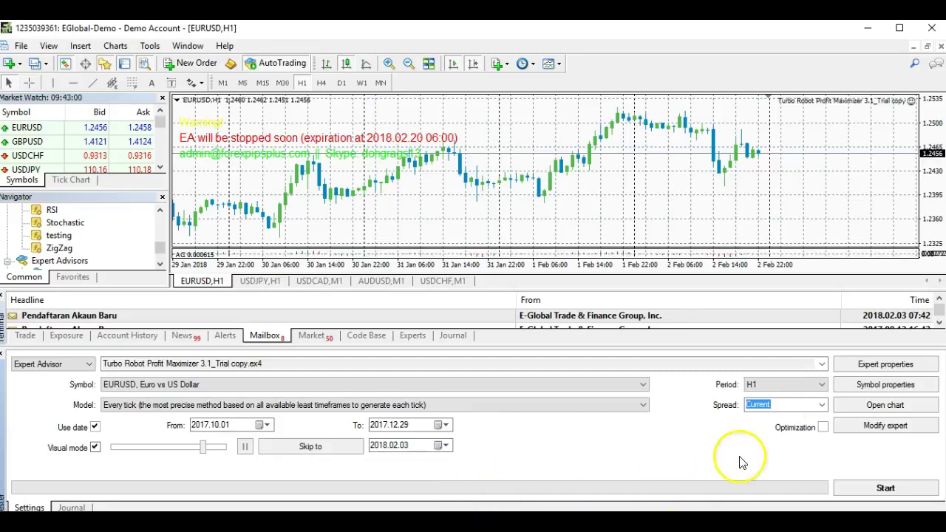
pyautogui.click(859, 370)
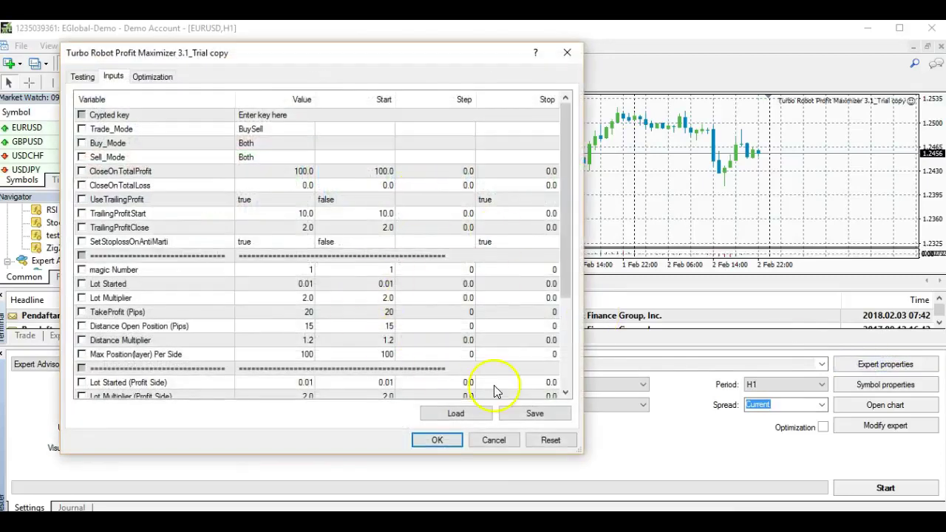
pyautogui.click(437, 440)
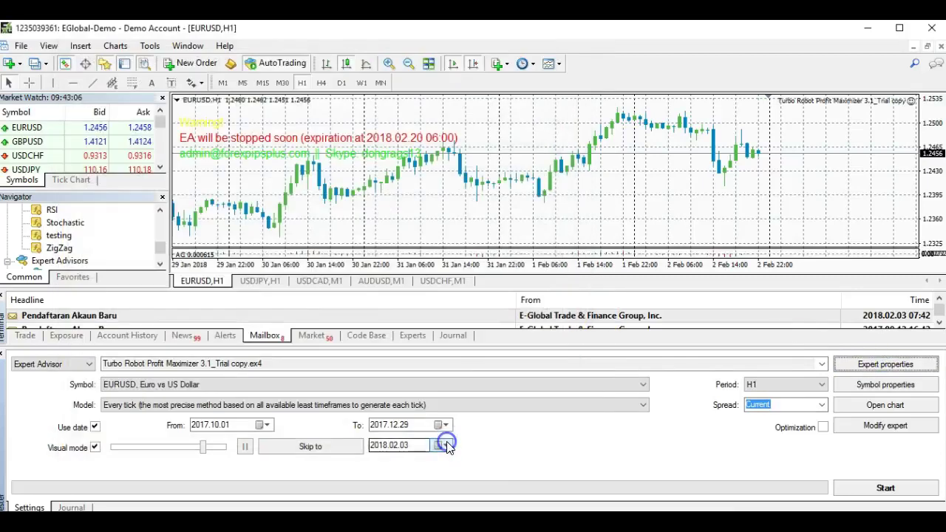
pyautogui.click(885, 487)
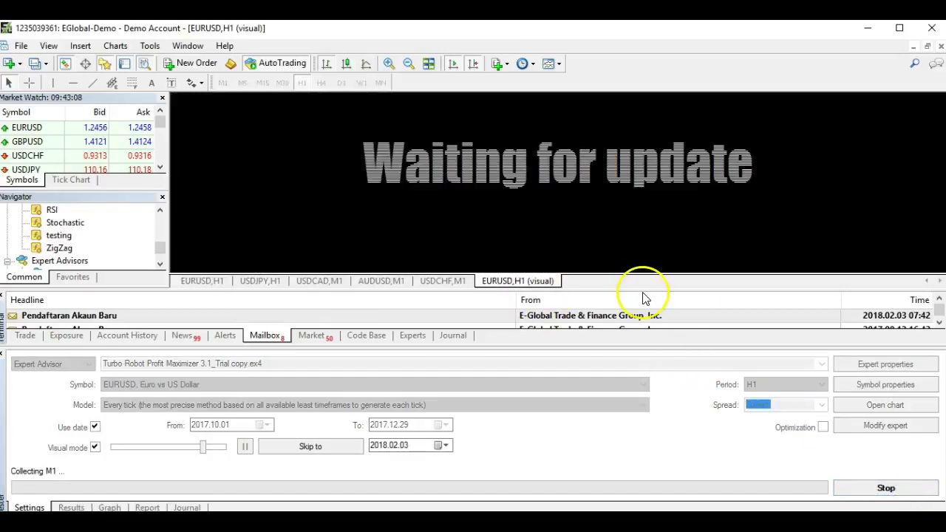
pyautogui.moveTo(644, 288); pyautogui.dragTo(640, 319)
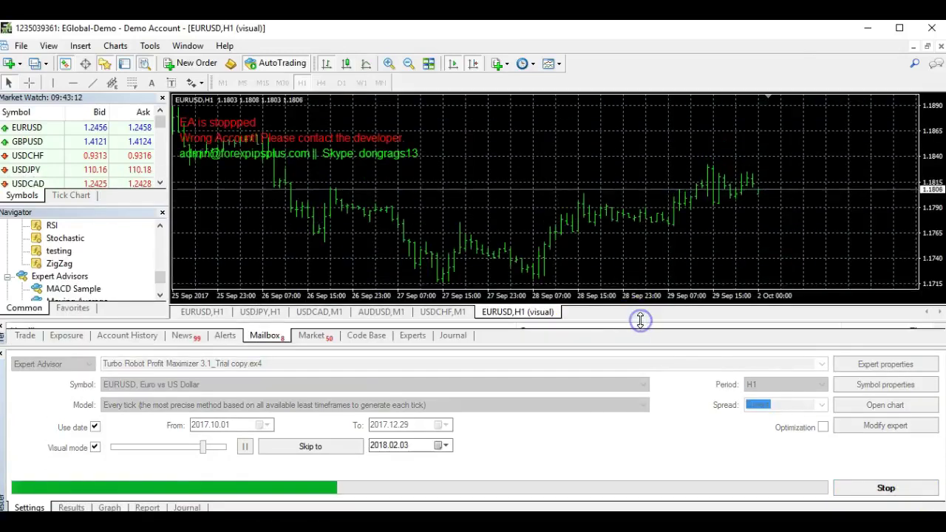
# - Check the results list of the running backtest and stop the test
pyautogui.click(74, 507)
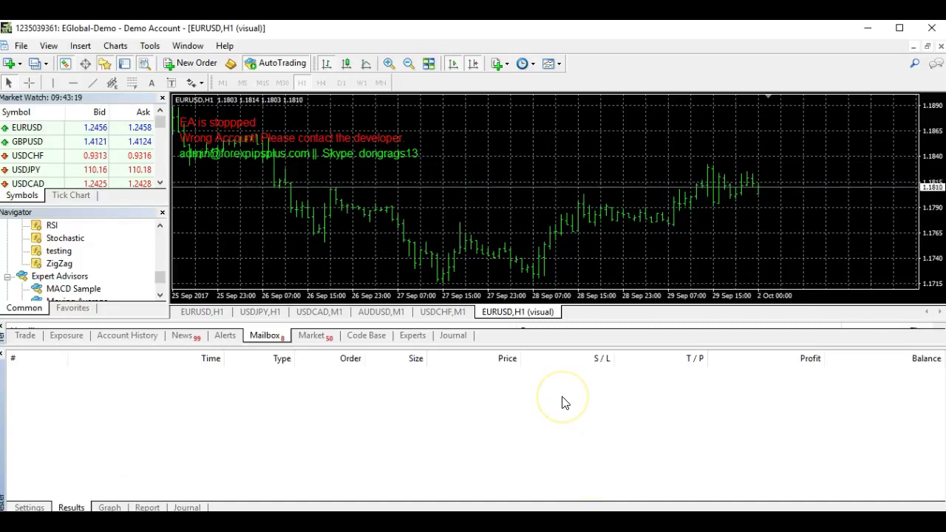
pyautogui.click(30, 507)
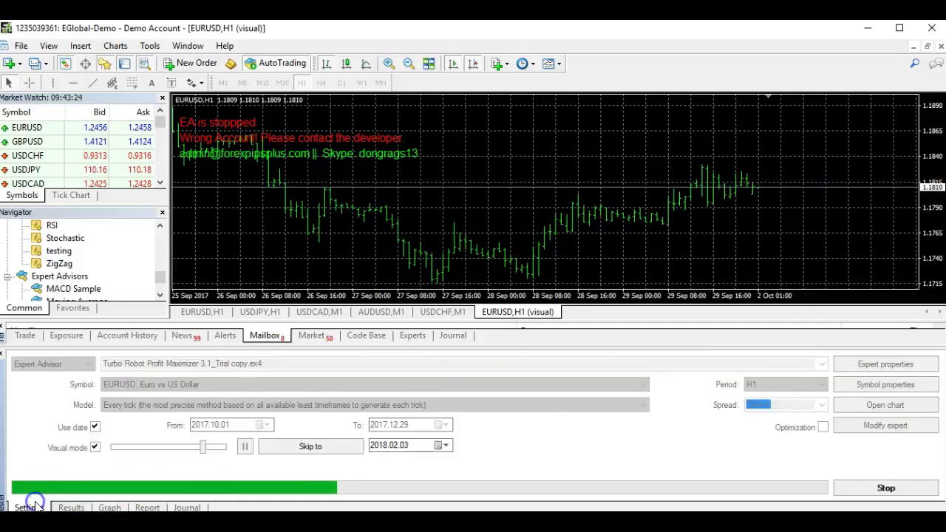
pyautogui.click(906, 488)
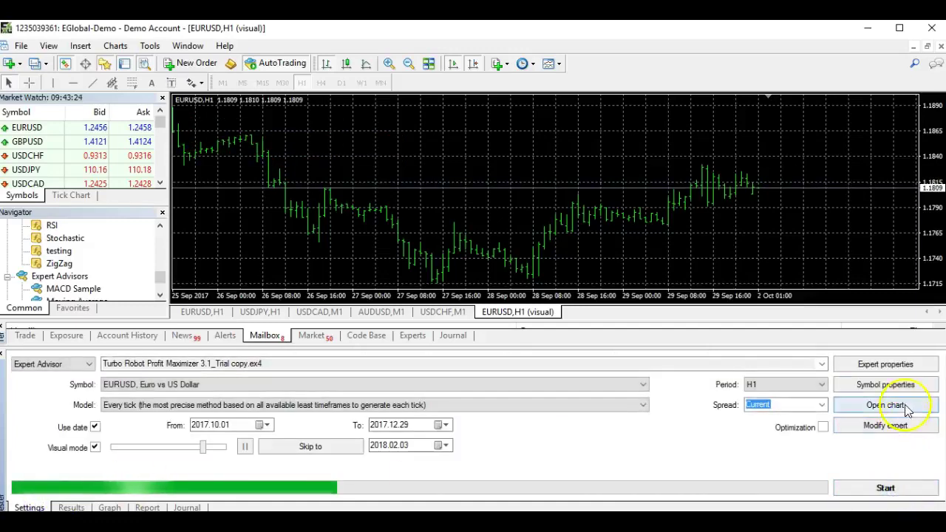
# - Copy the crypted key from the Crypted Key file in Notepad and paste it as the Crypted key input in the tester's expert properties
pyautogui.click(878, 364)
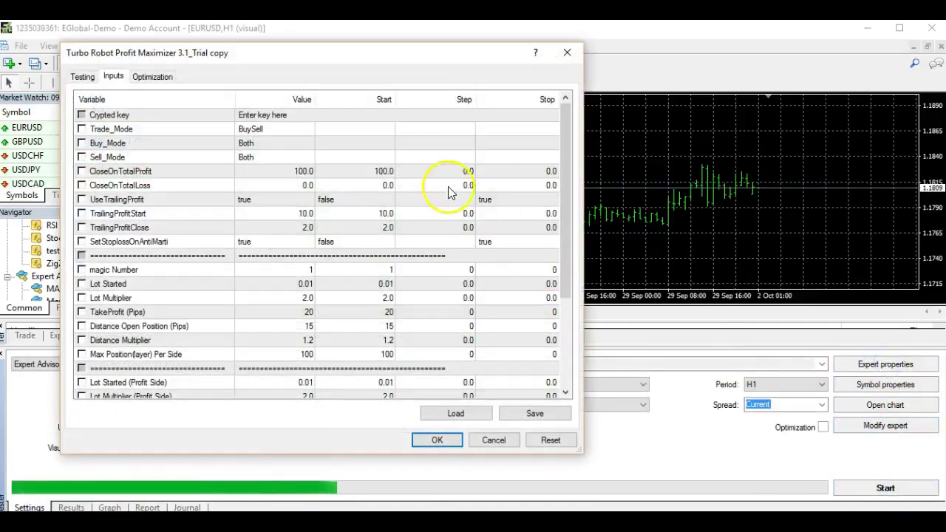
pyautogui.doubleClick(289, 115)
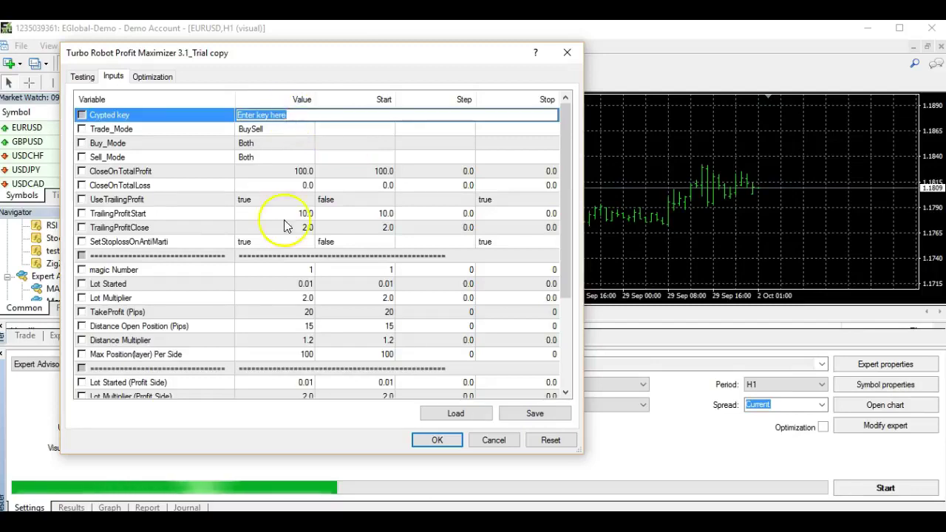
pyautogui.hotkey('alt', 'Tab')
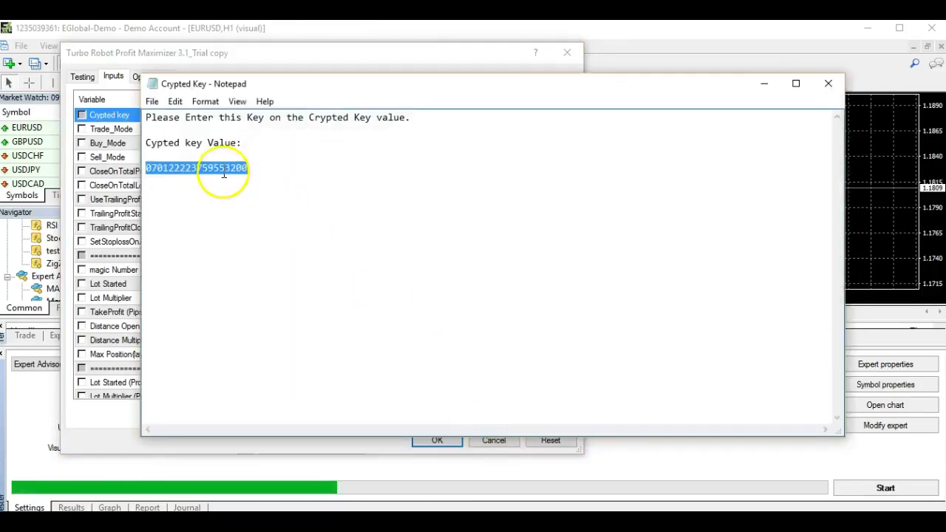
pyautogui.rightClick(223, 172)
pyautogui.click(271, 215)
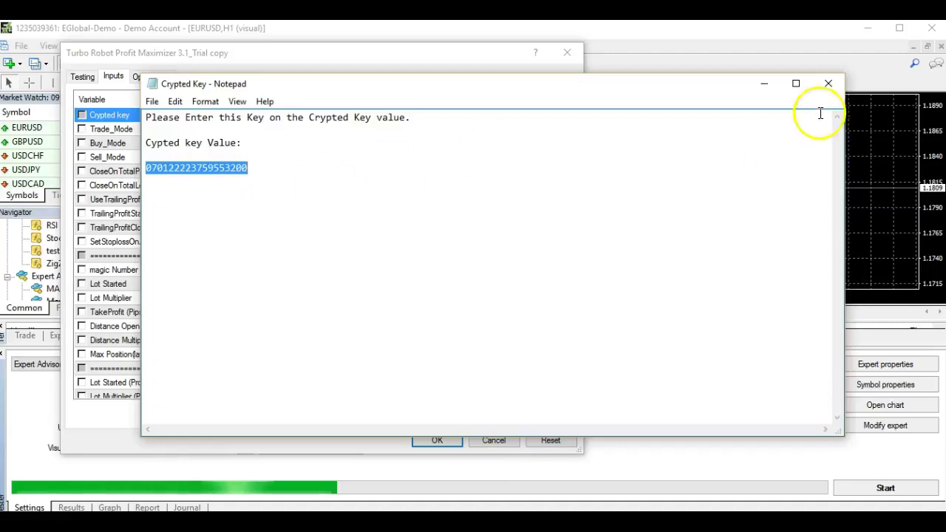
pyautogui.click(766, 84)
pyautogui.doubleClick(275, 115)
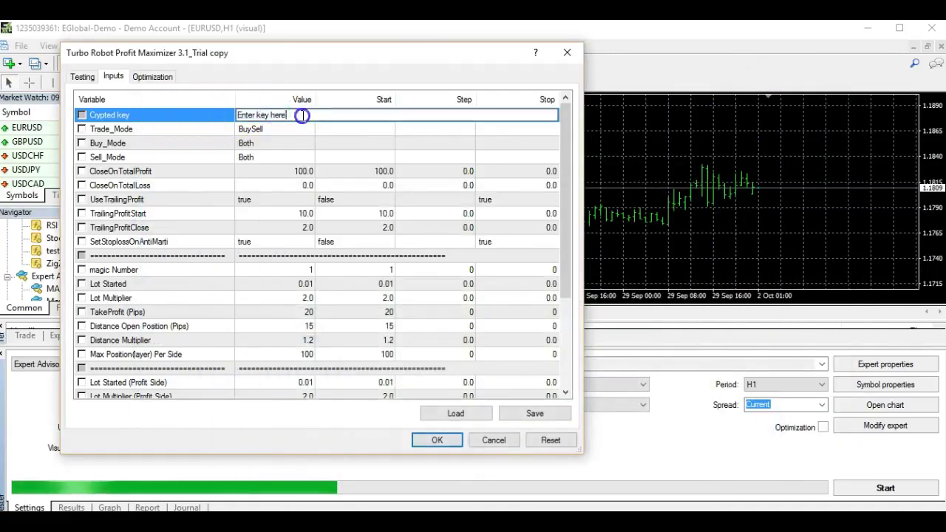
pyautogui.hotkey('ctrl', 'v')
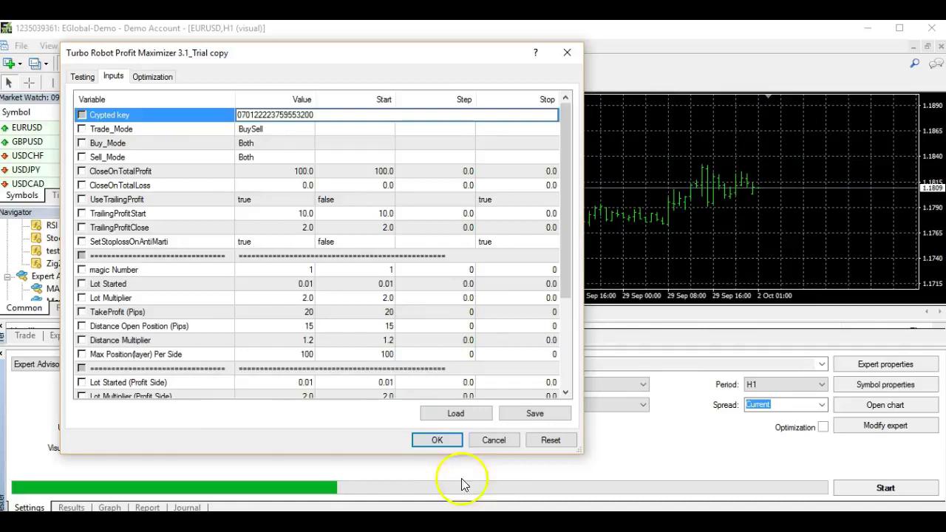
# - Accept the expert's inputs, start the visual backtest again and show its results list
pyautogui.click(435, 441)
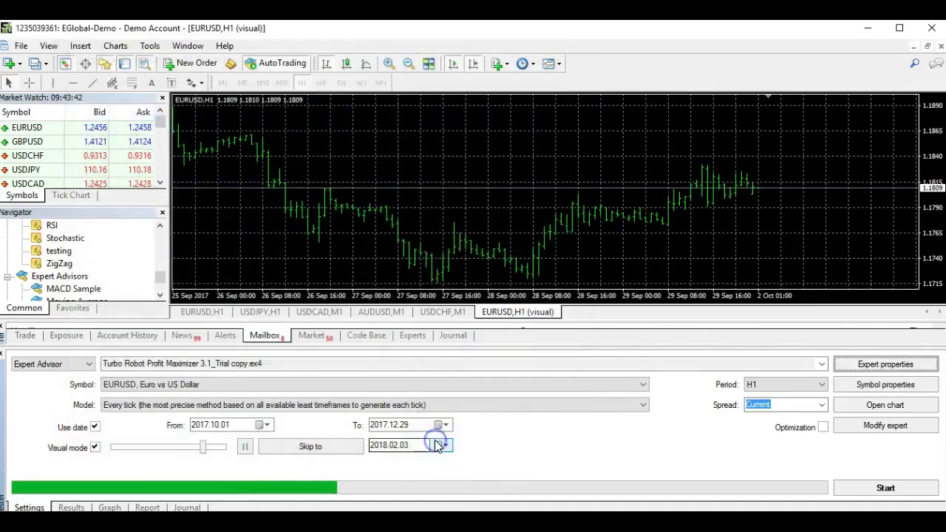
pyautogui.click(895, 493)
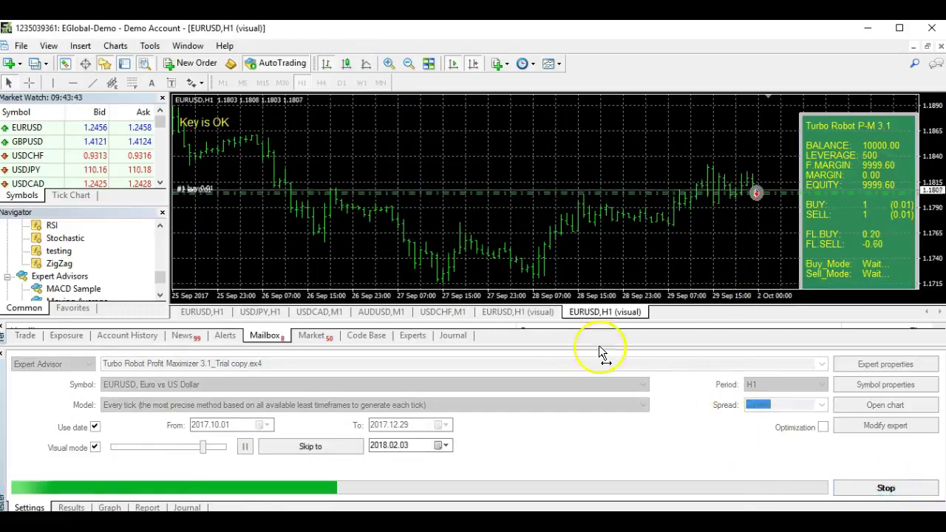
pyautogui.click(71, 507)
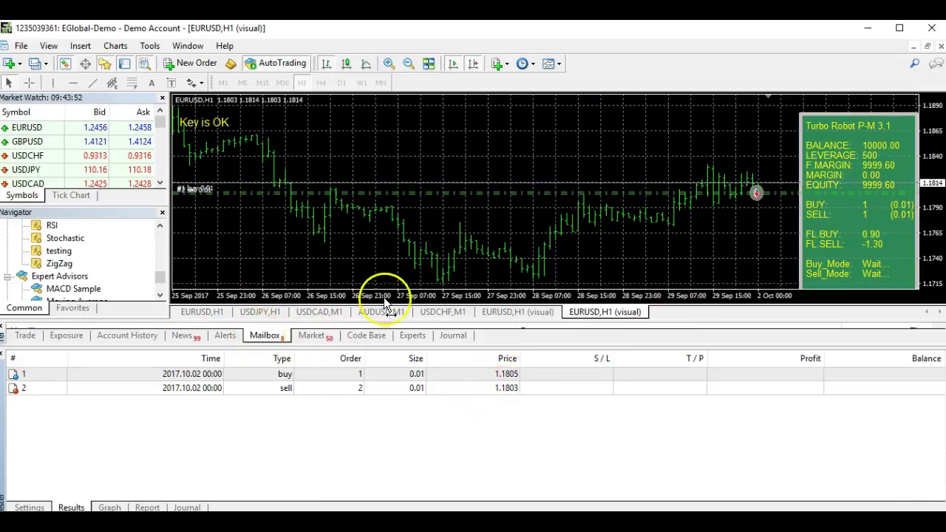
# - Compare the opening buy and sell orders with the third order in the results, and check the expert panel's floating sell profit
pyautogui.click(501, 380)
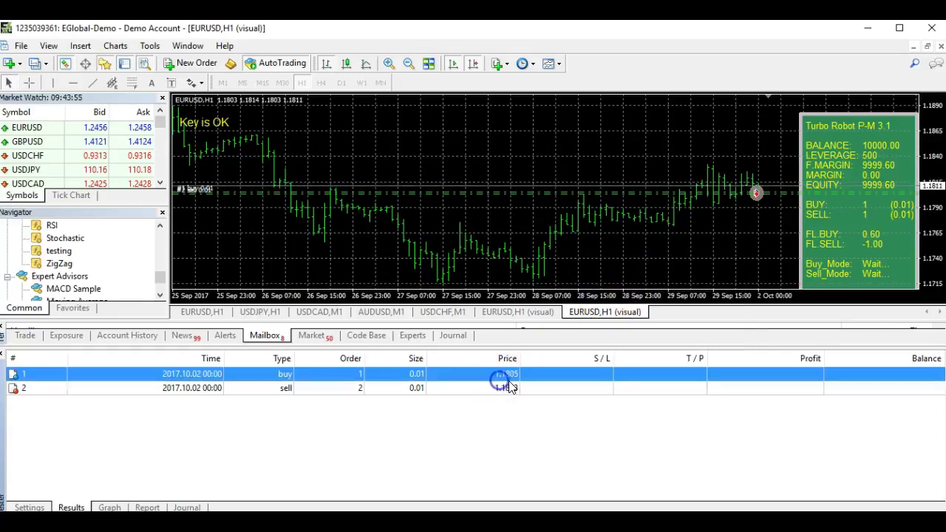
pyautogui.click(512, 387)
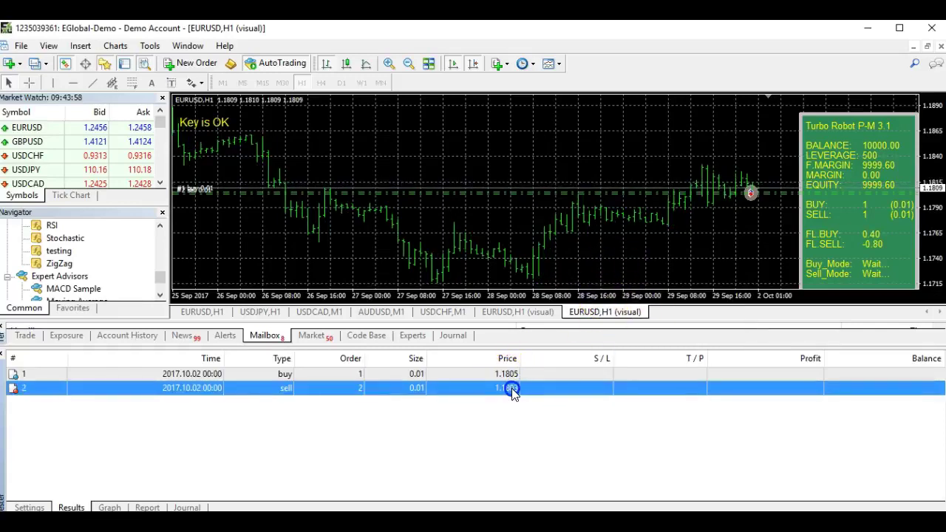
pyautogui.click(513, 373)
pyautogui.click(511, 386)
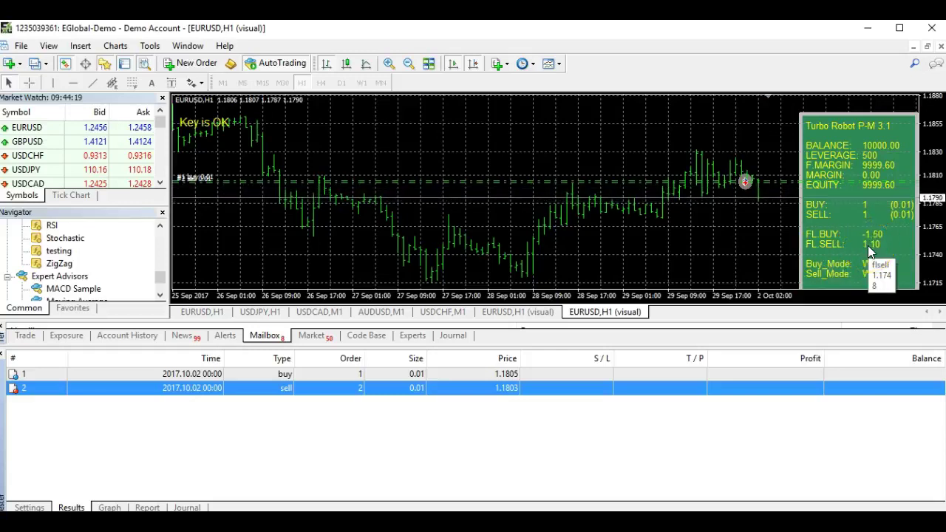
pyautogui.click(881, 244)
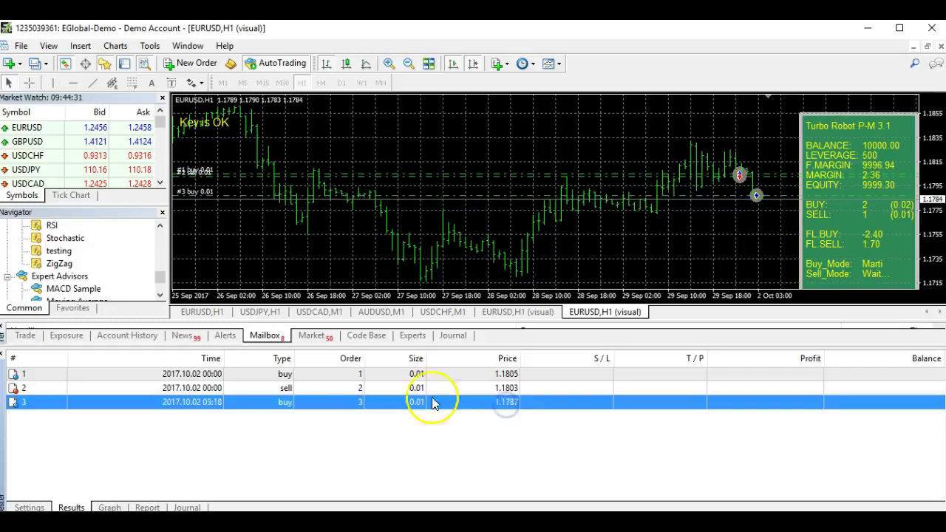
pyautogui.click(364, 376)
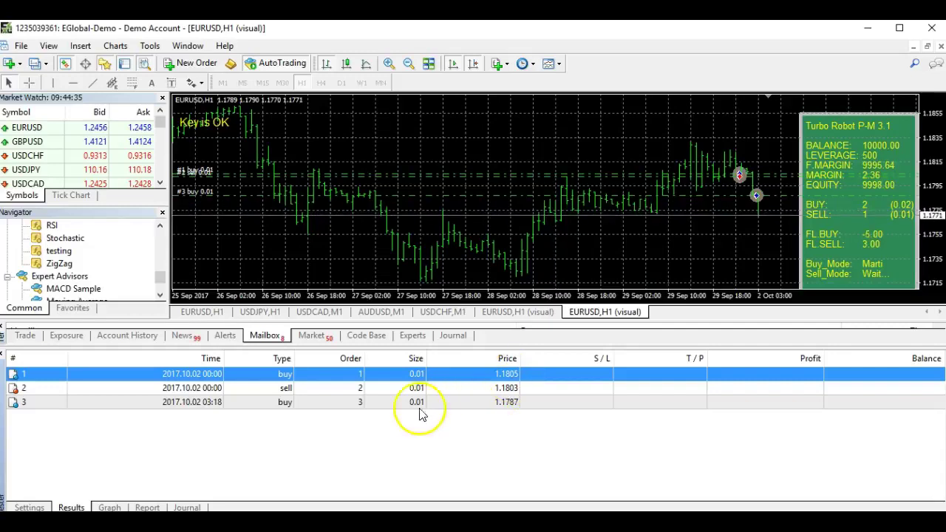
pyautogui.click(355, 401)
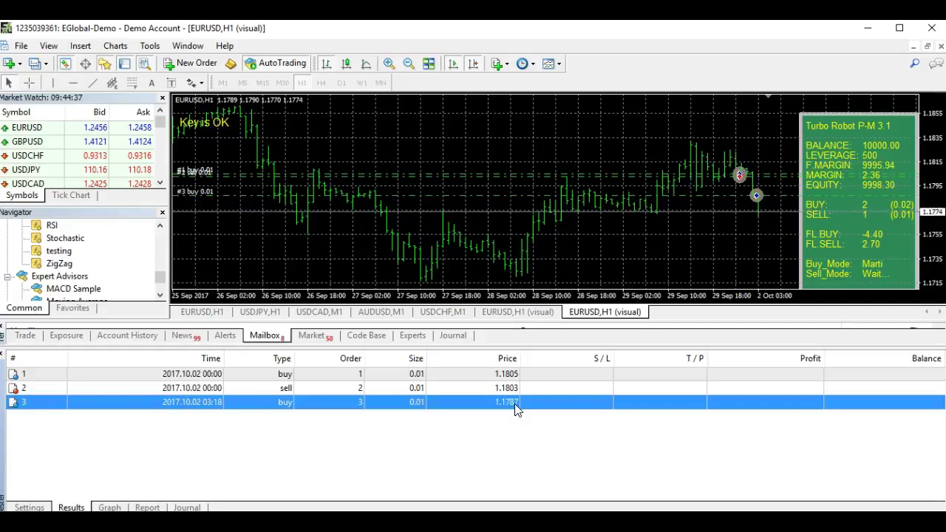
# - Open the Windows Calculator and move it clear of the order prices
pyautogui.press('super+r')
pyautogui.write('calc')
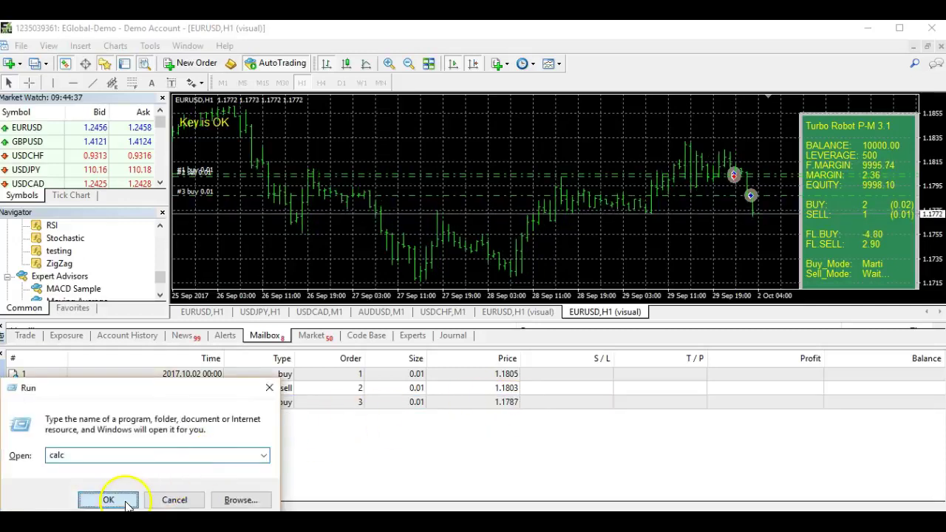
pyautogui.click(116, 498)
pyautogui.moveTo(791, 51); pyautogui.dragTo(130, 29)
# - Calculate 1805 minus 1787 to get the pip distance between the first and third orders' prices
pyautogui.click(63, 325)
pyautogui.click(105, 255)
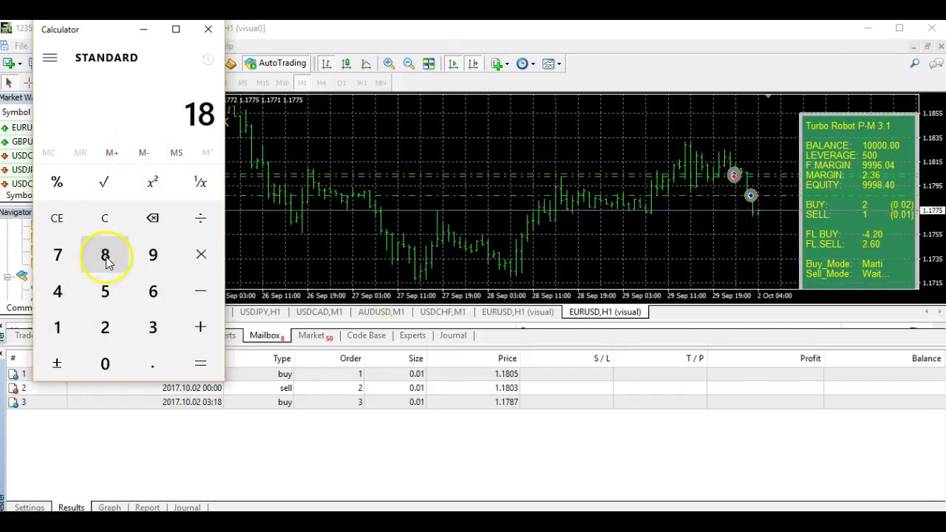
pyautogui.click(105, 362)
pyautogui.click(106, 292)
pyautogui.click(198, 294)
pyautogui.click(58, 328)
pyautogui.click(64, 258)
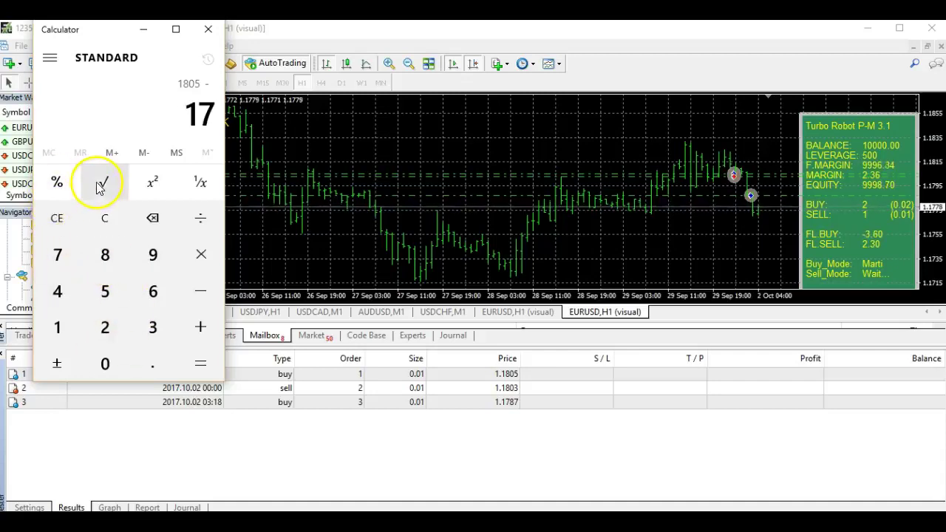
pyautogui.click(107, 259)
pyautogui.click(59, 256)
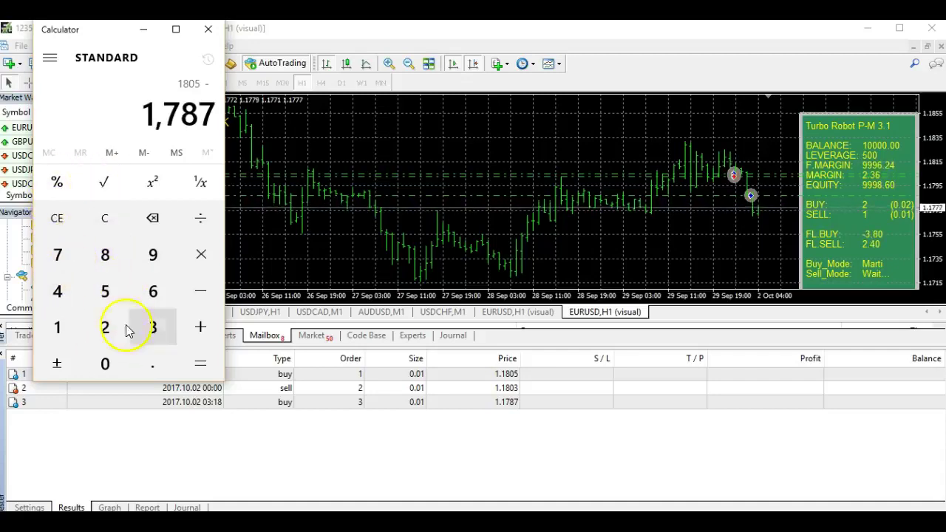
pyautogui.click(201, 365)
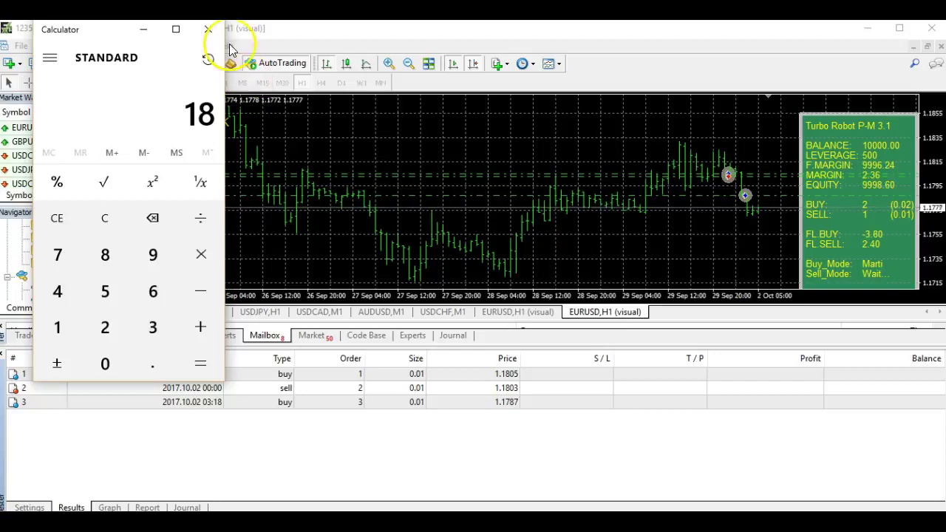
# - Return to the visual backtest chart and examine the order levels at the latest bars
pyautogui.click(411, 155)
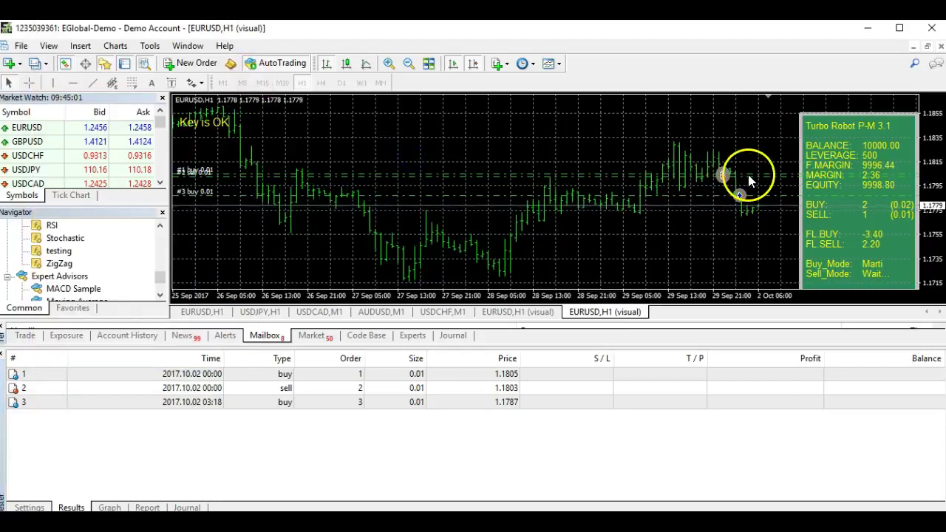
pyautogui.click(742, 178)
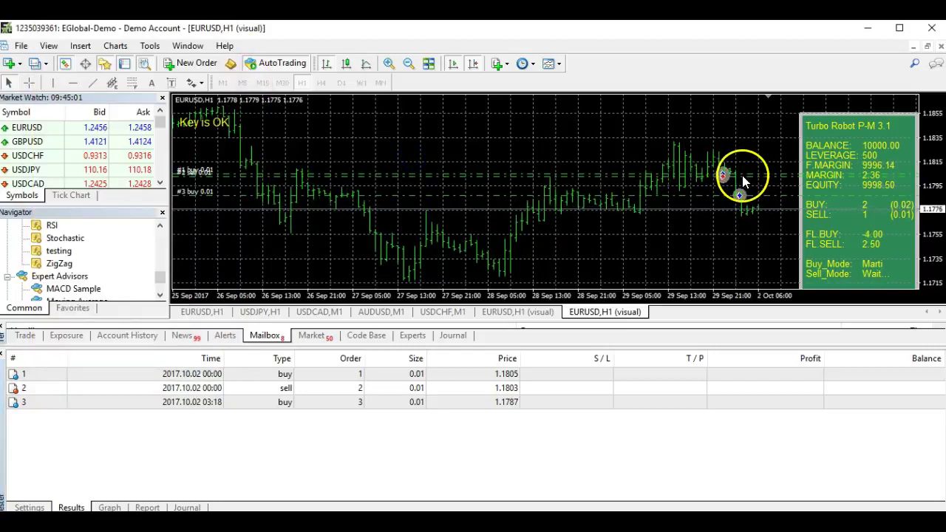
pyautogui.moveTo(742, 219)
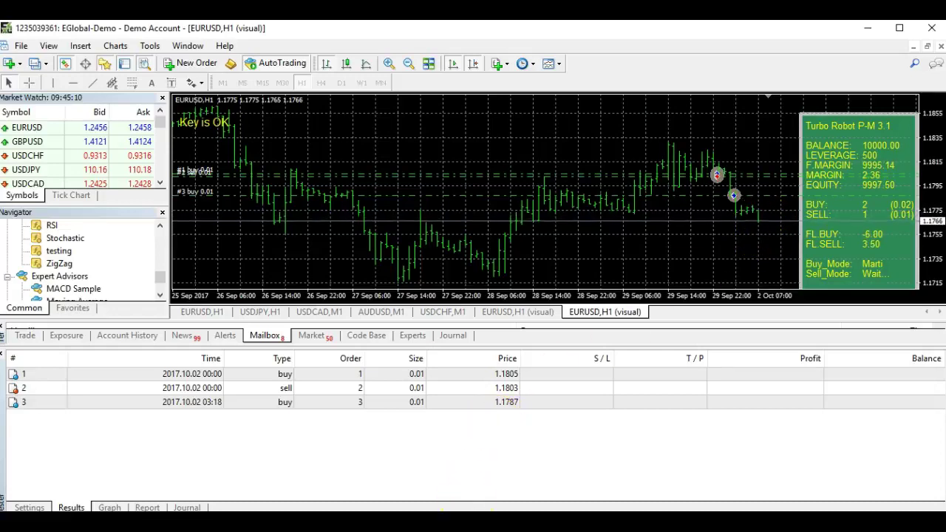
# - Examine the modify entries for buy orders 1, 3 and 4 in the results, comparing their open prices
pyautogui.click(624, 434)
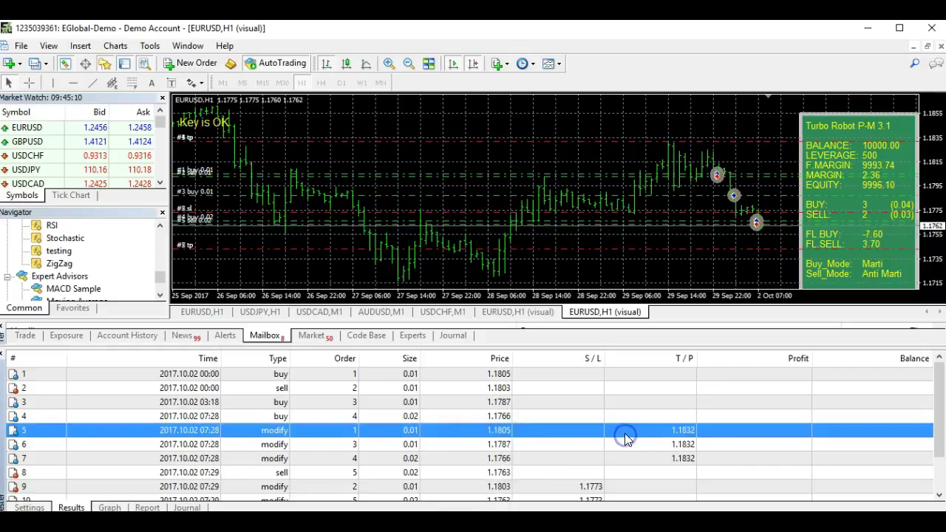
pyautogui.scroll(-1, 625, 434)
pyautogui.click(527, 416)
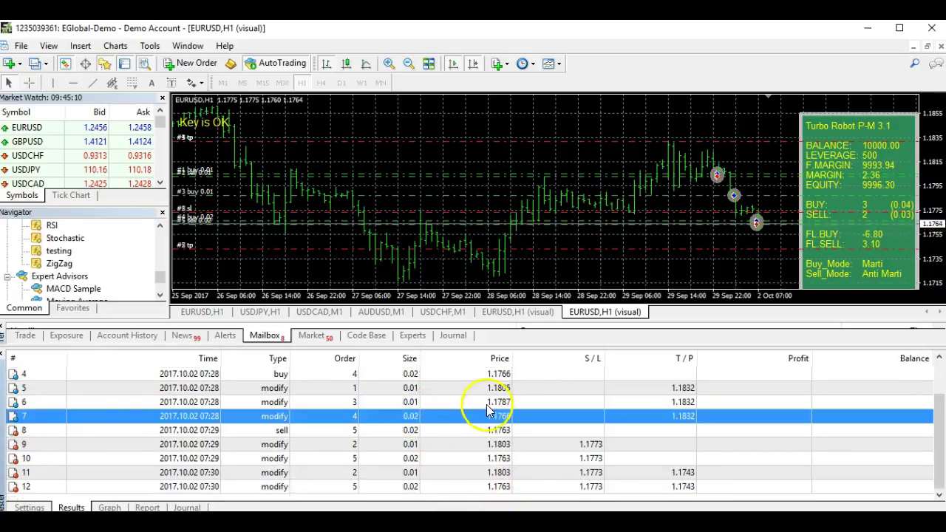
pyautogui.click(434, 387)
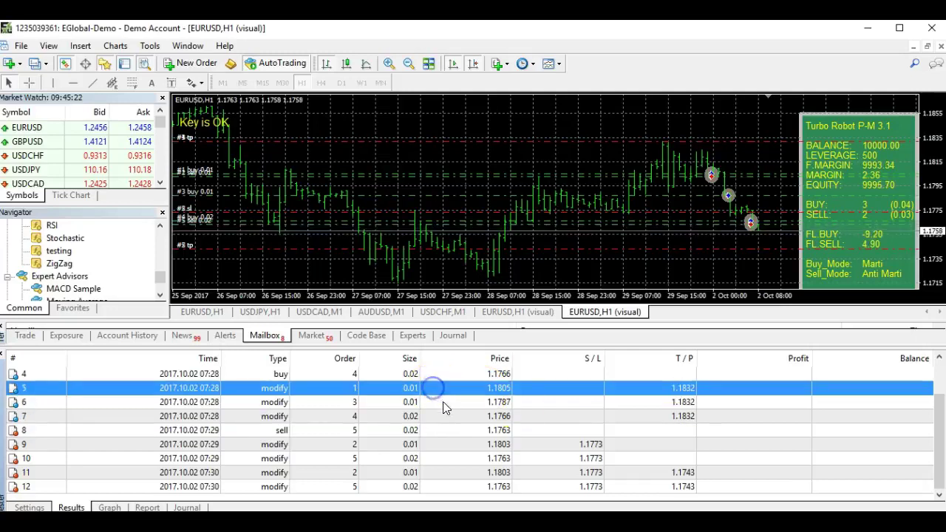
pyautogui.click(503, 402)
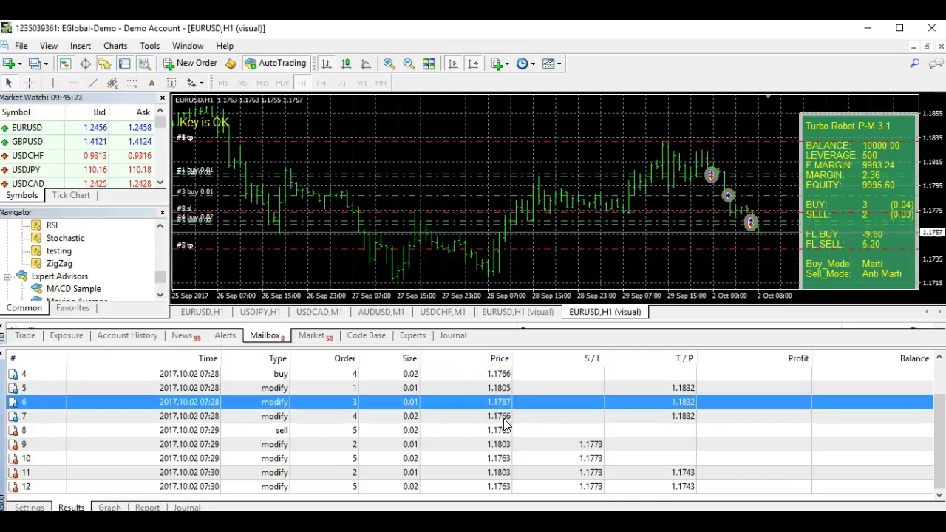
pyautogui.click(502, 419)
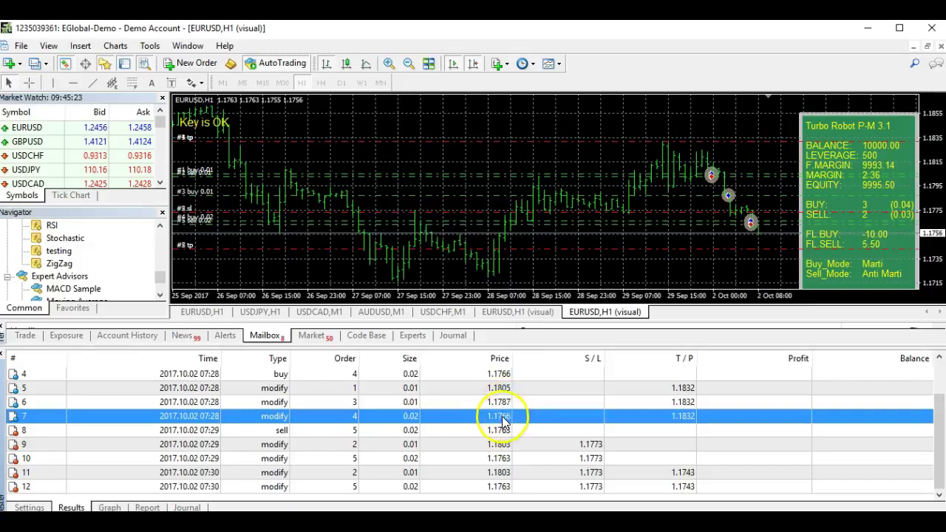
# - Compare the take-profit levels set on buy orders 1, 3 and 4 in the results
pyautogui.click(682, 399)
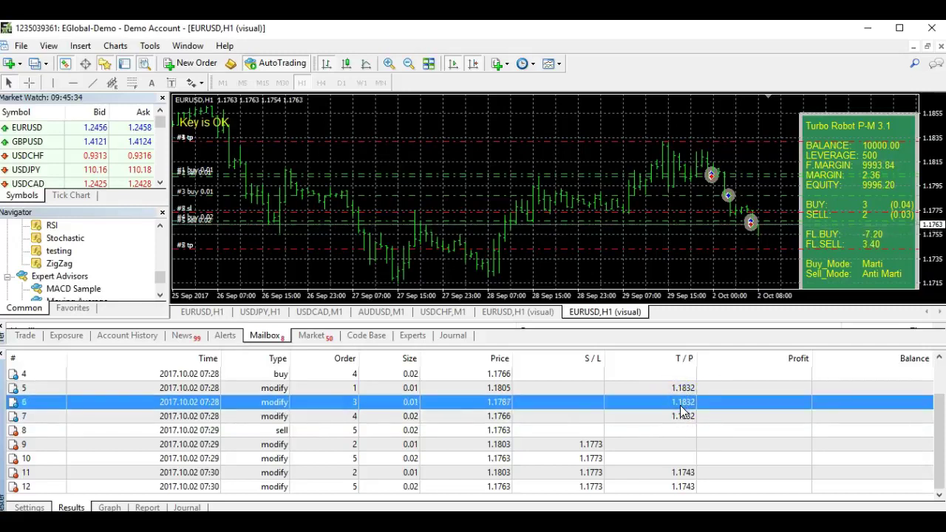
pyautogui.click(681, 413)
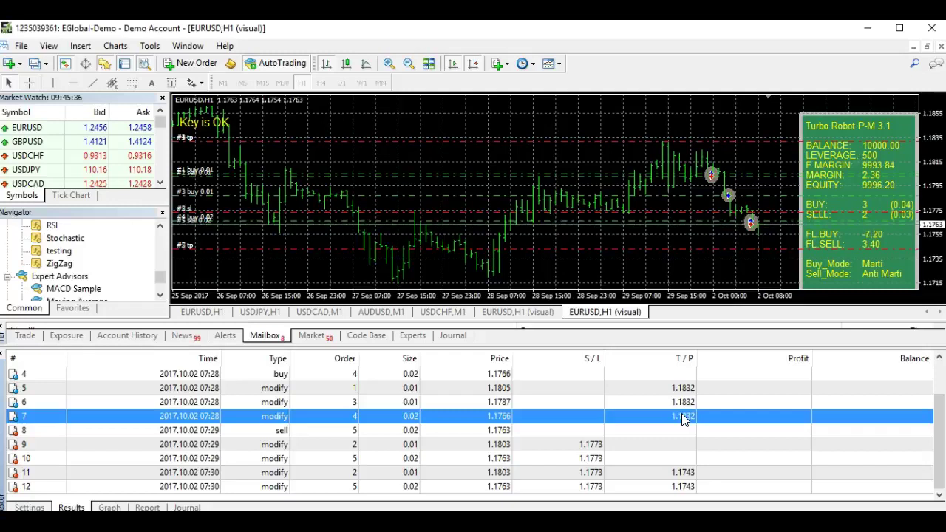
pyautogui.click(708, 443)
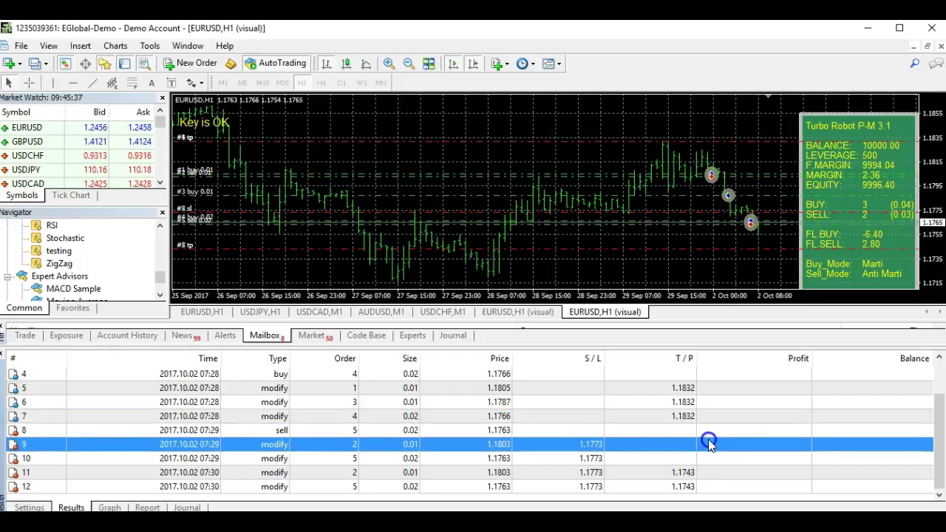
pyautogui.click(680, 414)
pyautogui.click(680, 388)
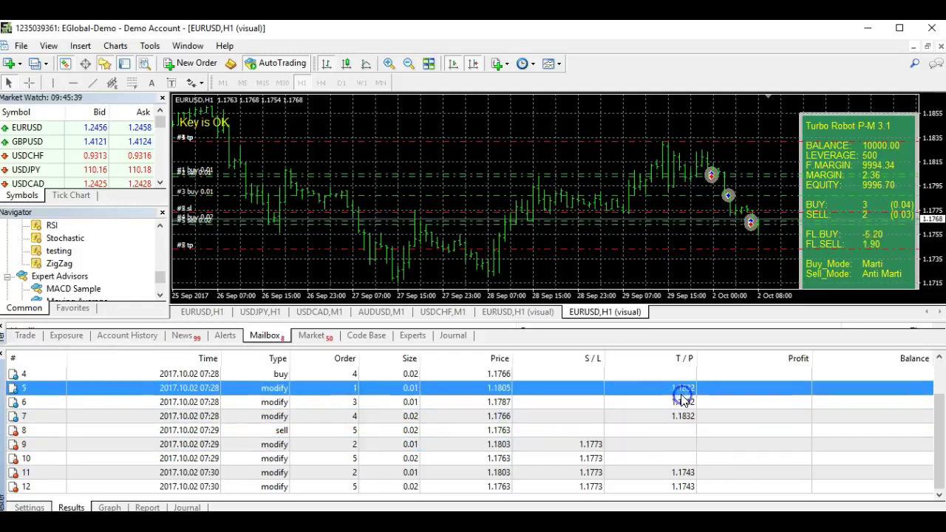
pyautogui.click(678, 403)
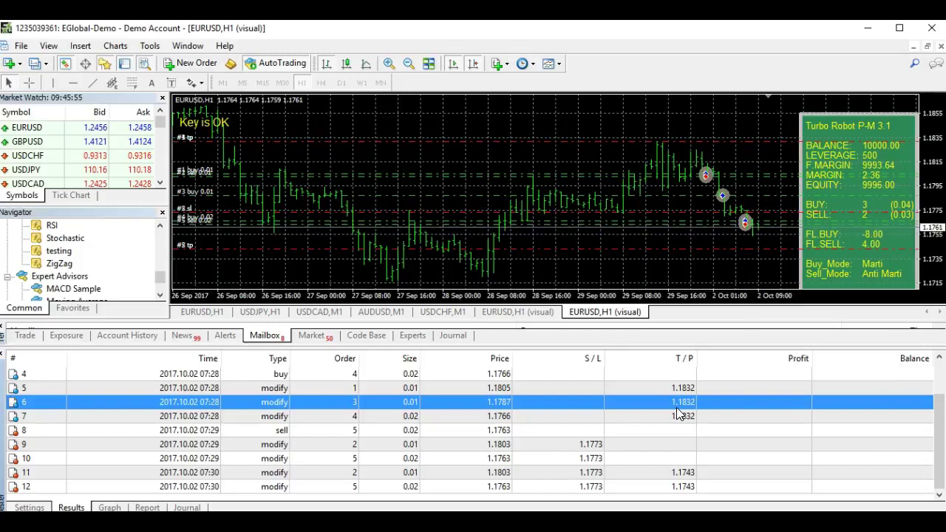
pyautogui.click(677, 416)
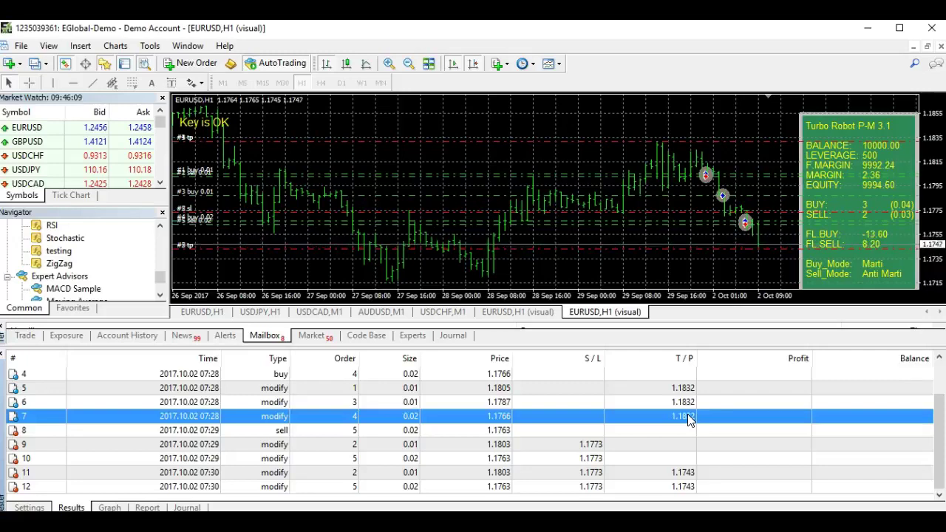
# - Check the results entries for sell order 5 and the first modification of sell order 2
pyautogui.click(703, 436)
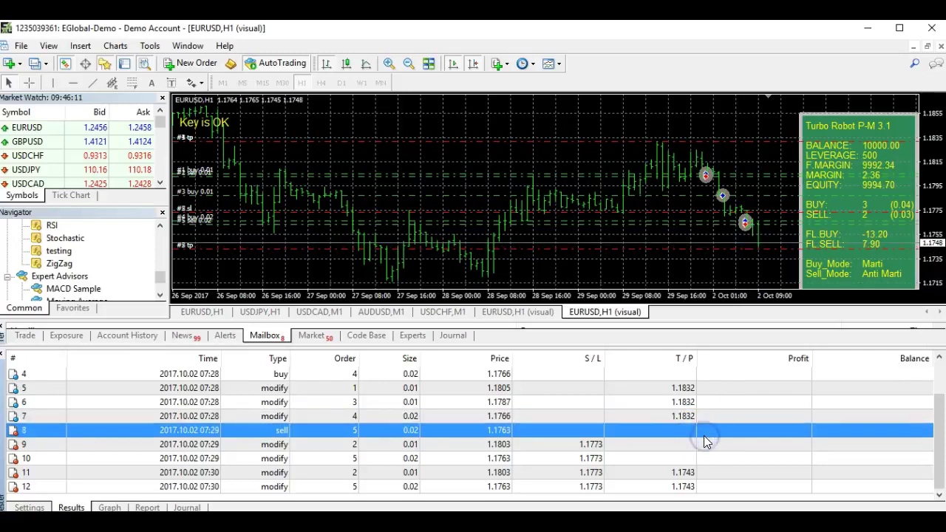
pyautogui.click(710, 448)
pyautogui.click(713, 433)
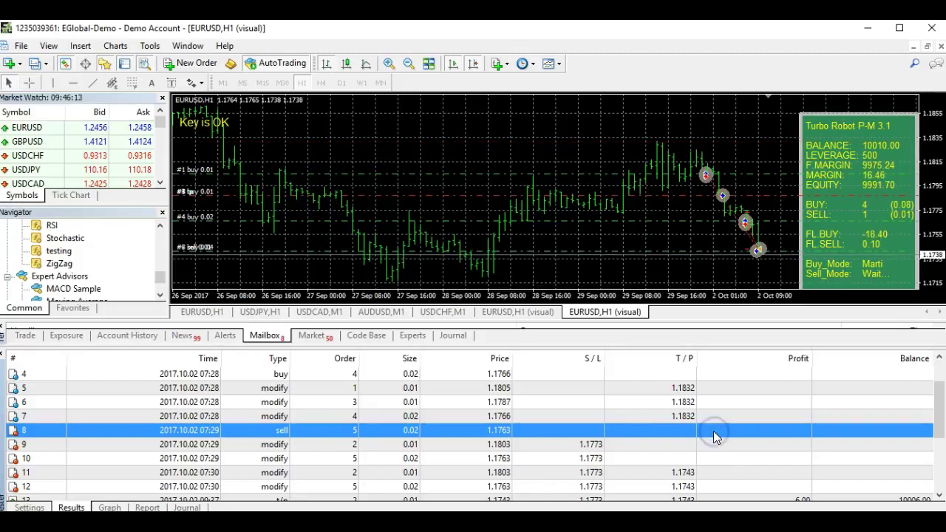
pyautogui.click(719, 443)
# - Compare the profits of sell orders 2 and 5 closed at take profit, and view the newest results entries
pyautogui.scroll(-2, 728, 453)
pyautogui.click(771, 433)
pyautogui.click(771, 443)
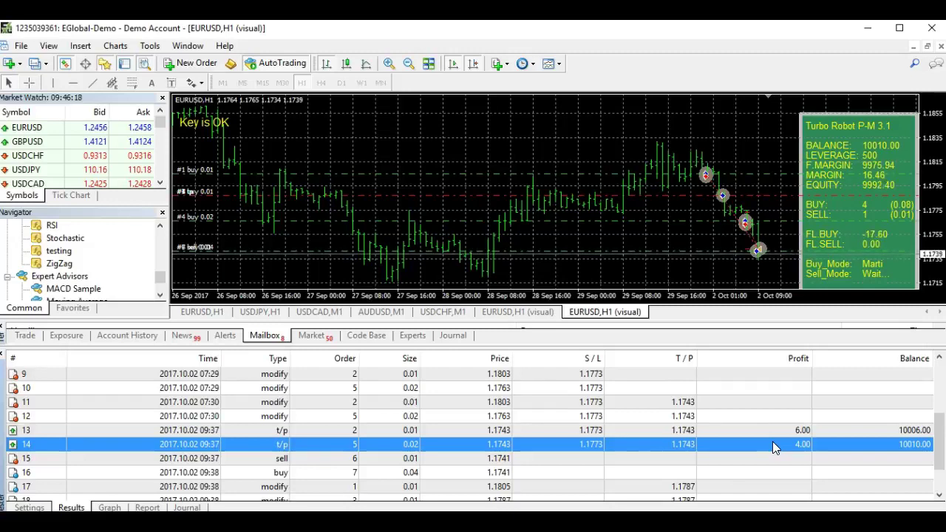
pyautogui.click(781, 433)
pyautogui.click(786, 438)
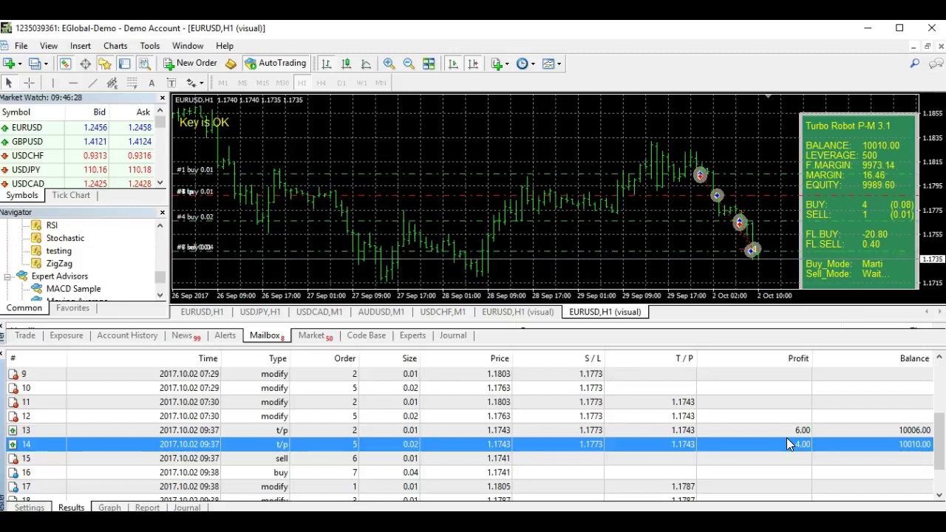
pyautogui.click(789, 432)
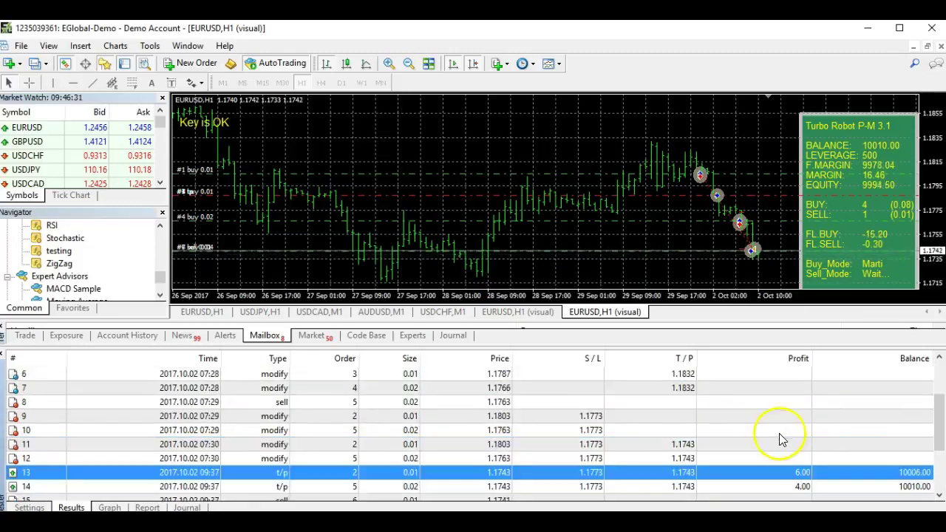
pyautogui.click(789, 442)
pyautogui.click(802, 430)
pyautogui.click(804, 441)
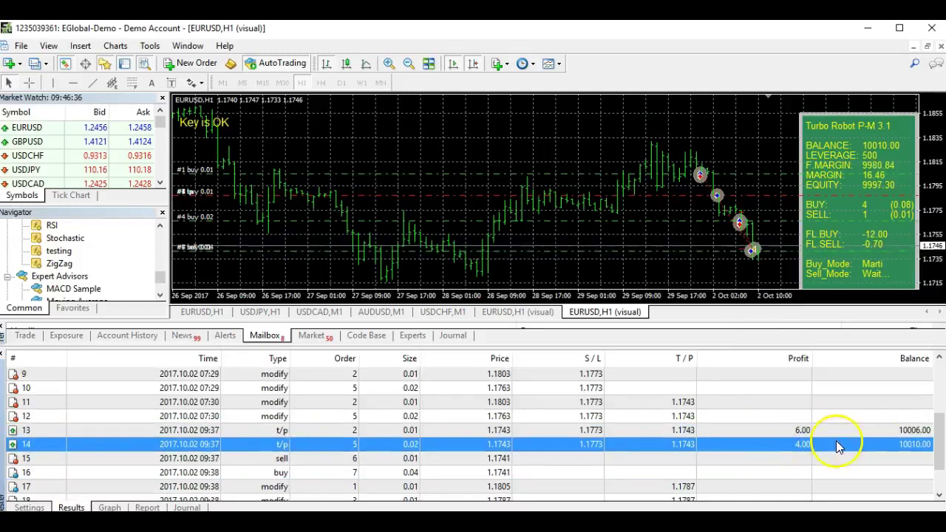
pyautogui.scroll(-1, 878, 469)
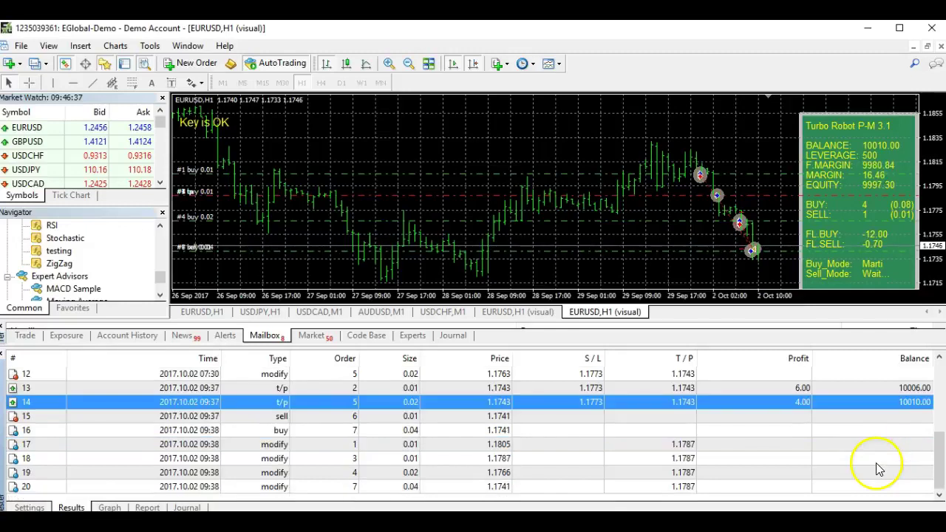
# - Examine the results entries where buy order 7 opens and buy orders 1, 4 and 7 are modified
pyautogui.click(828, 472)
pyautogui.click(823, 485)
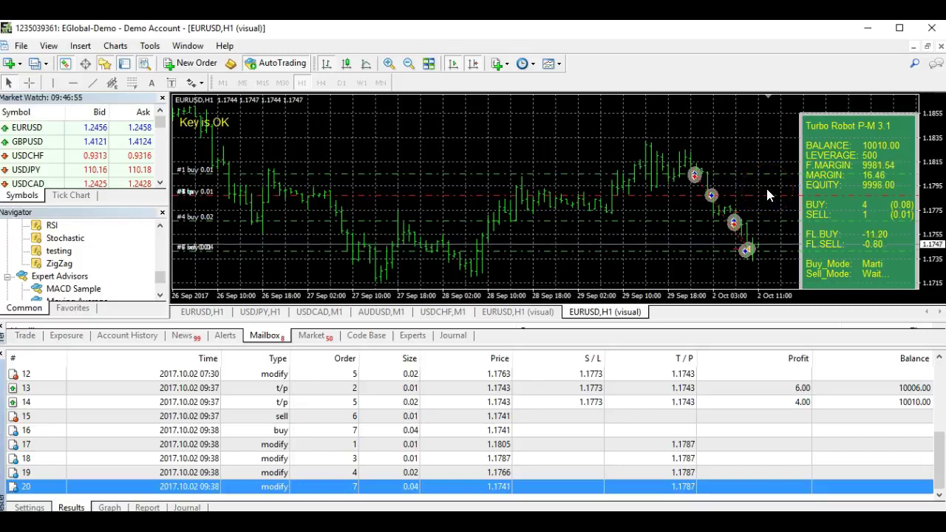
pyautogui.click(789, 443)
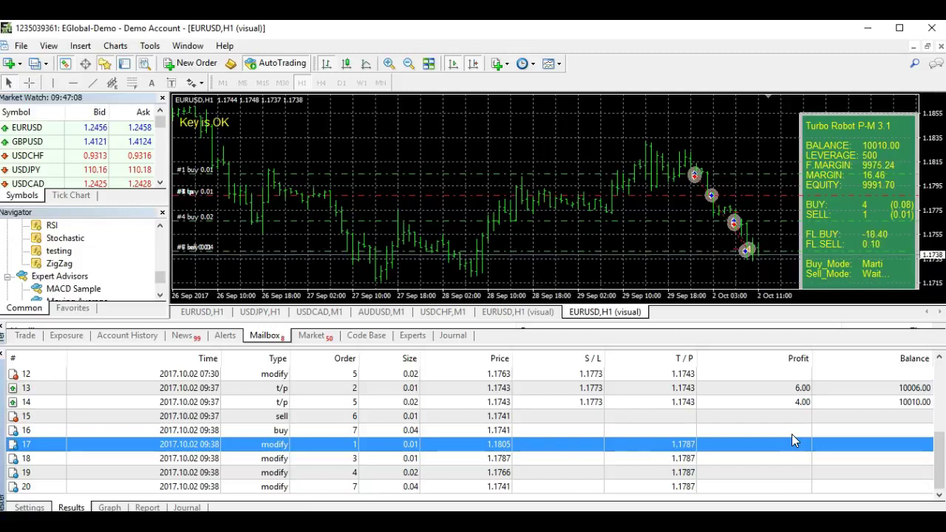
pyautogui.press('Up')
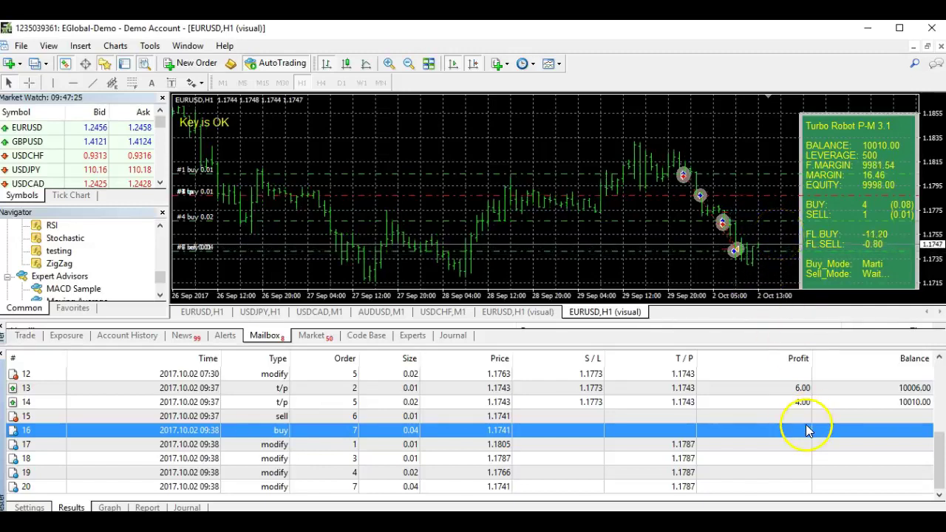
# - Check the take-profit closings of sell orders 2 and 5 in the results
pyautogui.click(799, 401)
pyautogui.scroll(1, 795, 403)
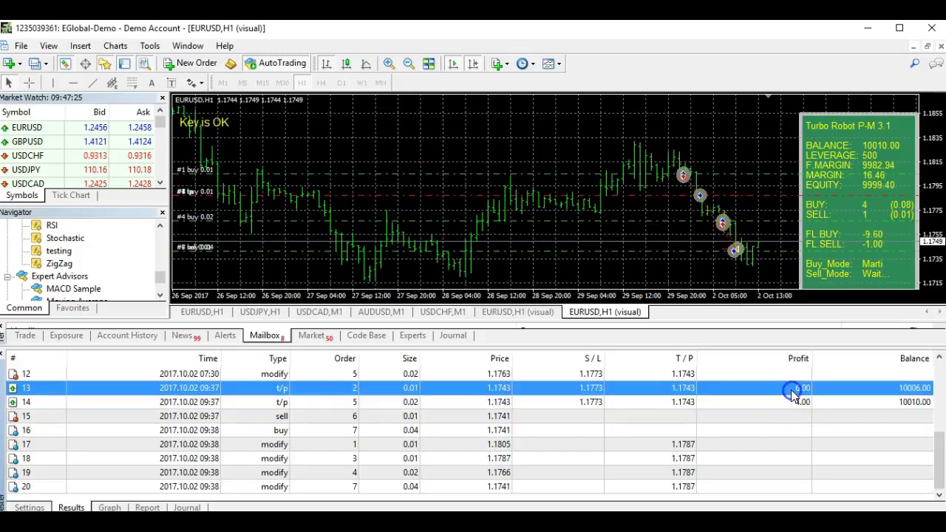
pyautogui.scroll(2, 791, 403)
pyautogui.scroll(-3, 789, 397)
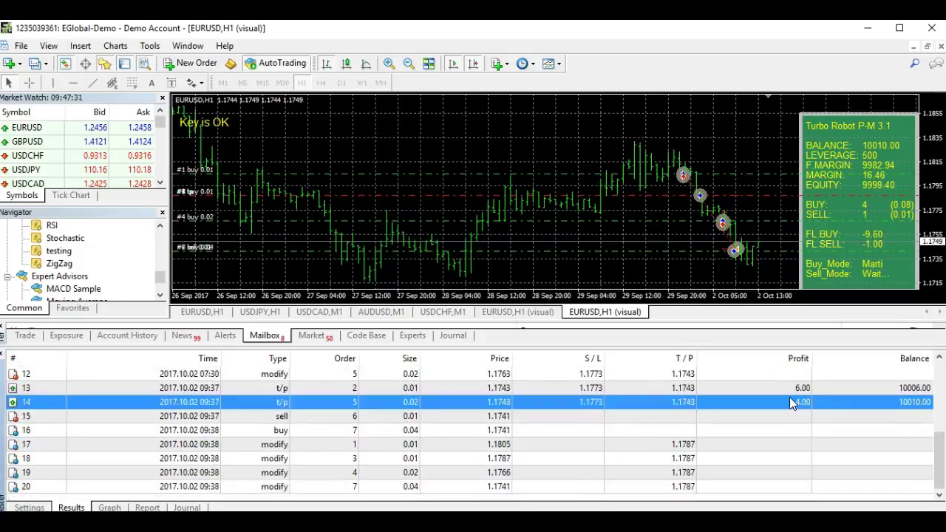
# - Compare the opening of buy order 7 with the take-profit modifications of buy orders 1, 3 and 7
pyautogui.click(788, 431)
pyautogui.click(790, 444)
pyautogui.click(794, 458)
pyautogui.click(795, 486)
pyautogui.click(799, 458)
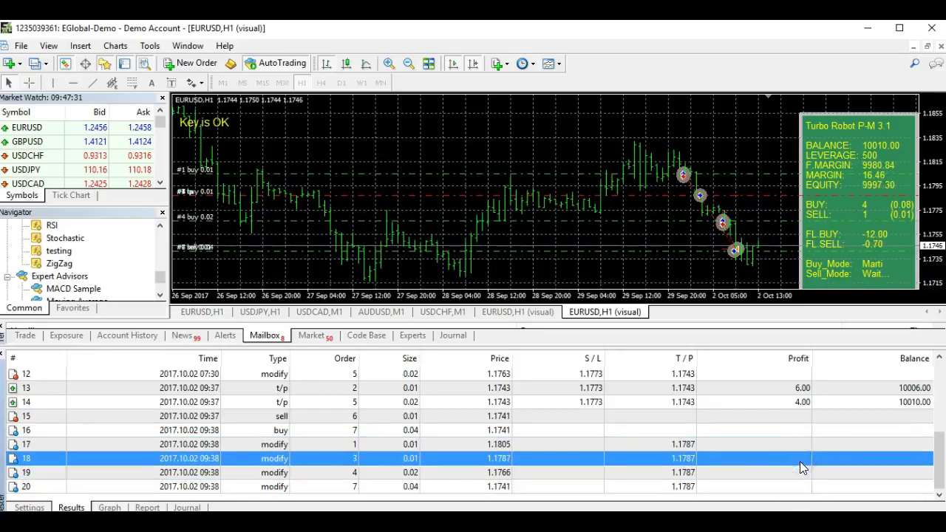
pyautogui.click(795, 446)
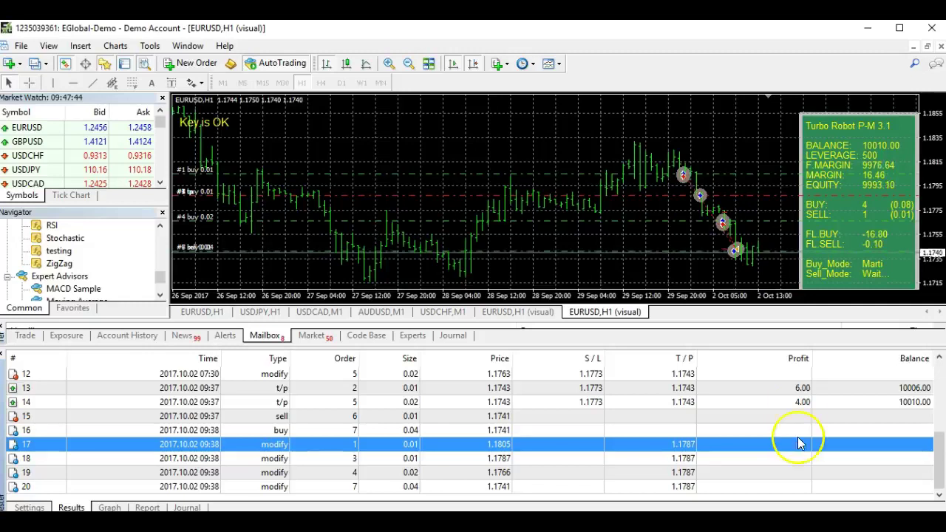
# - Trace sell orders 2 and 5 in the results from their stop-loss and take-profit modifications to their closings
pyautogui.click(796, 405)
pyautogui.click(806, 389)
pyautogui.scroll(2, 808, 393)
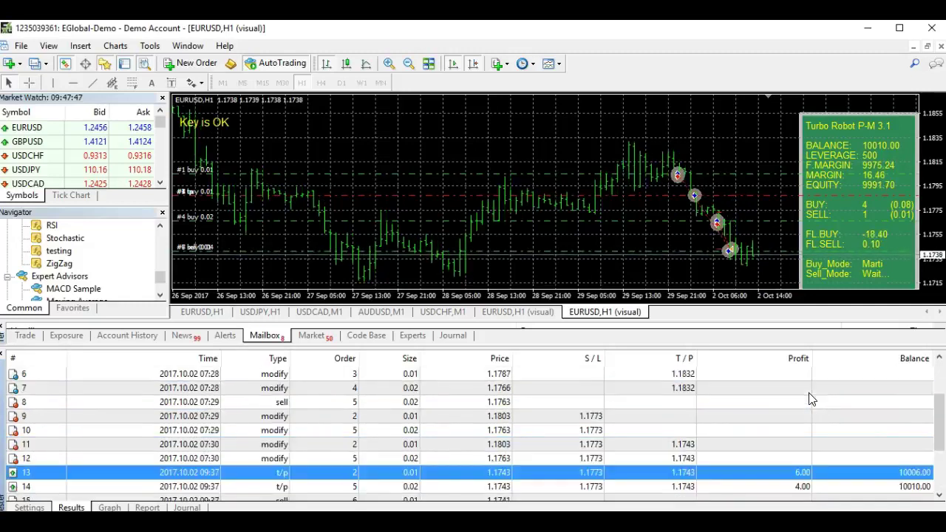
pyautogui.scroll(2, 809, 394)
pyautogui.scroll(-2, 808, 393)
pyautogui.click(805, 416)
pyautogui.click(805, 444)
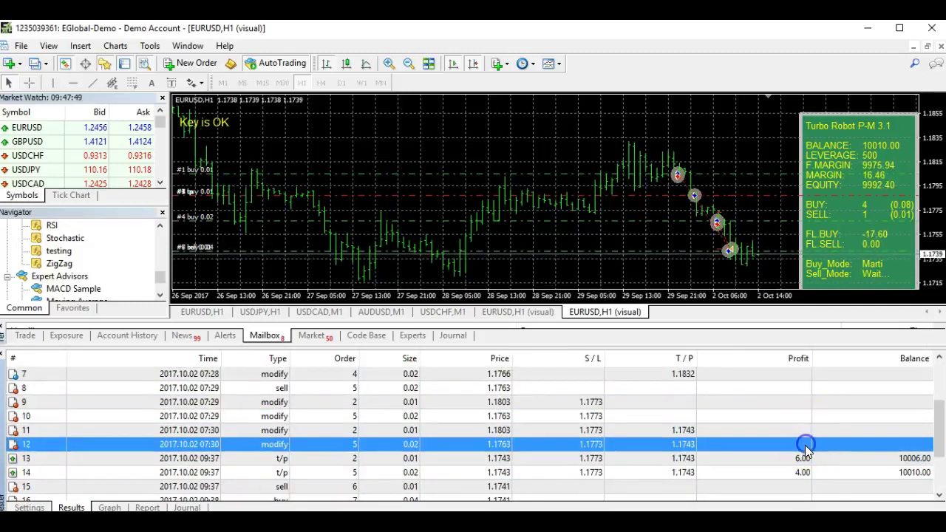
pyautogui.scroll(-2, 805, 445)
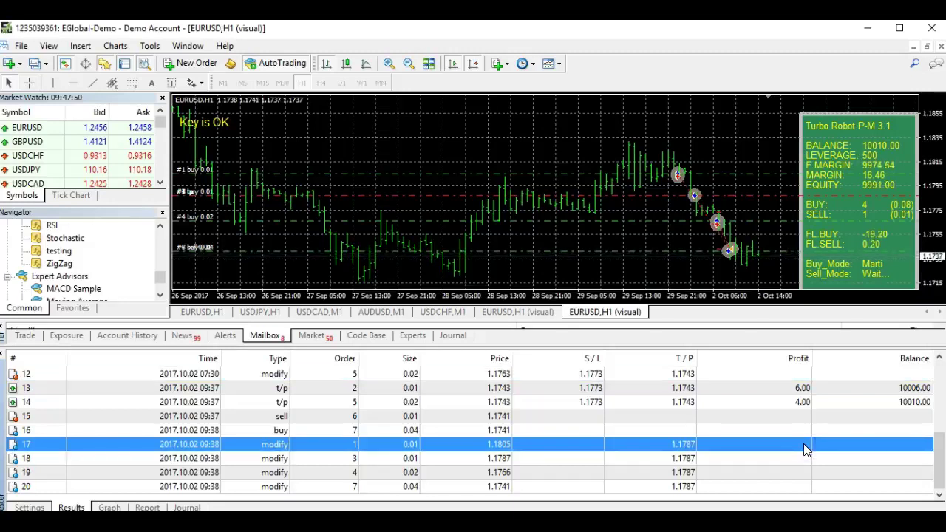
# - Compare the profit and balance values of the take-profit entries for sell orders 2 and 5
pyautogui.click(811, 406)
pyautogui.click(811, 395)
pyautogui.click(818, 405)
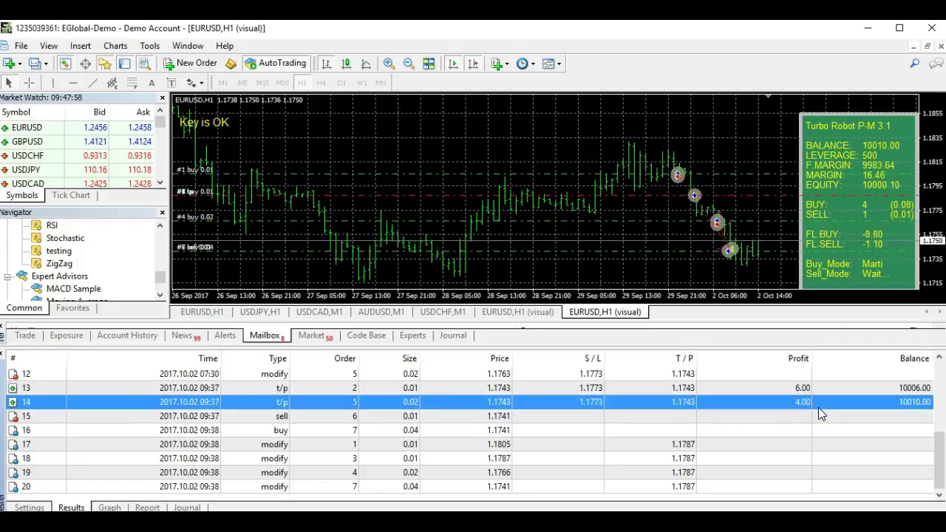
pyautogui.click(821, 404)
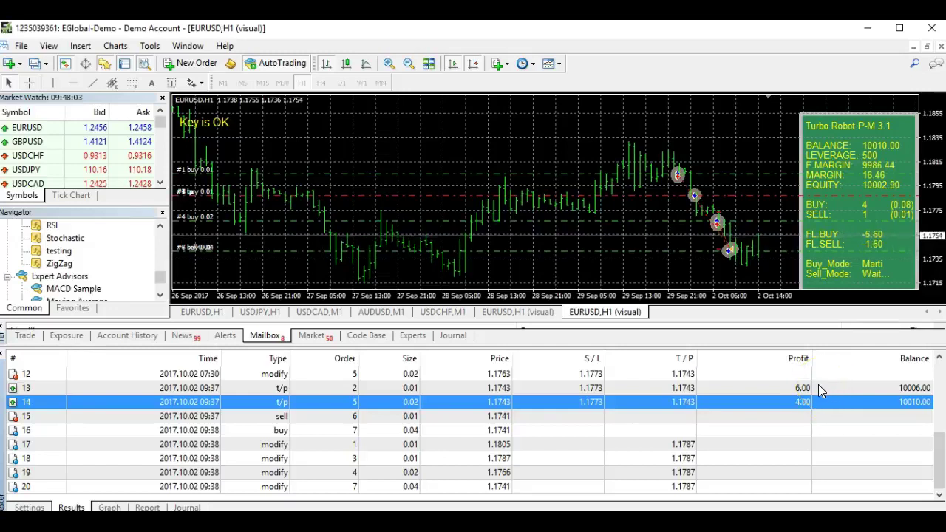
pyautogui.click(818, 384)
pyautogui.click(818, 402)
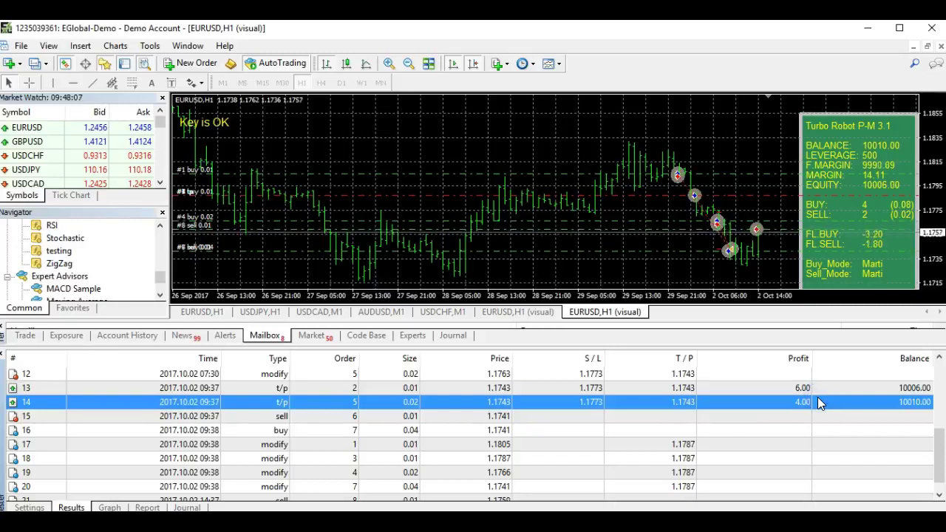
pyautogui.click(818, 389)
pyautogui.click(815, 403)
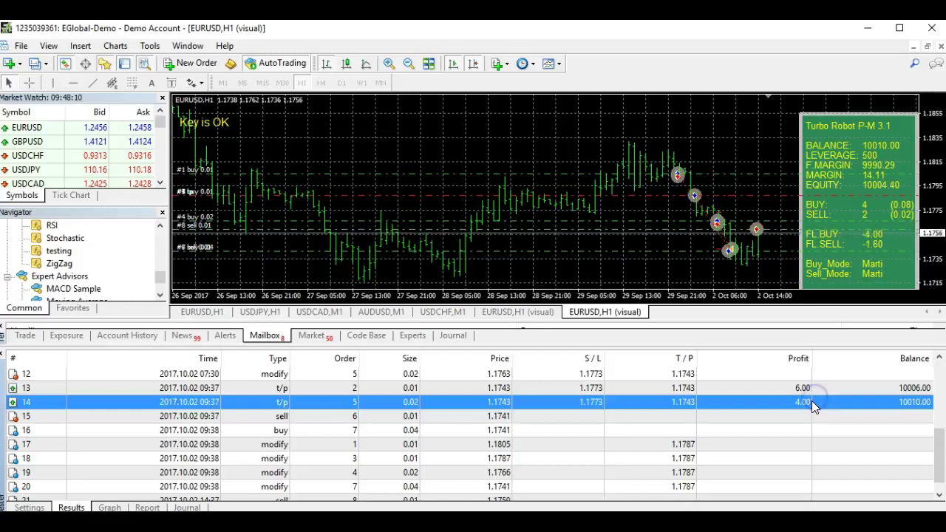
pyautogui.click(811, 401)
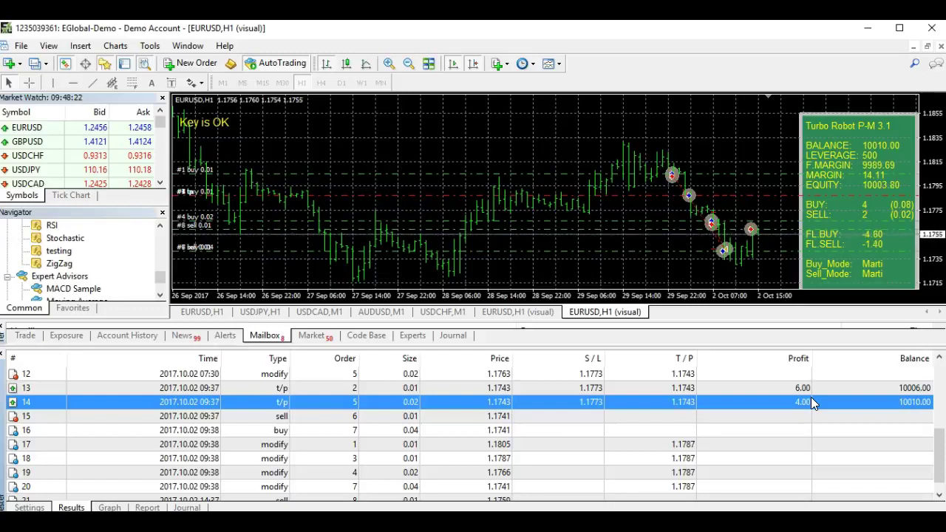
# - Examine the newest results entries, down to the opening of sell order 8
pyautogui.click(813, 373)
pyautogui.click(804, 401)
pyautogui.scroll(-1, 808, 414)
pyautogui.click(800, 459)
pyautogui.click(799, 495)
pyautogui.click(792, 478)
pyautogui.click(799, 487)
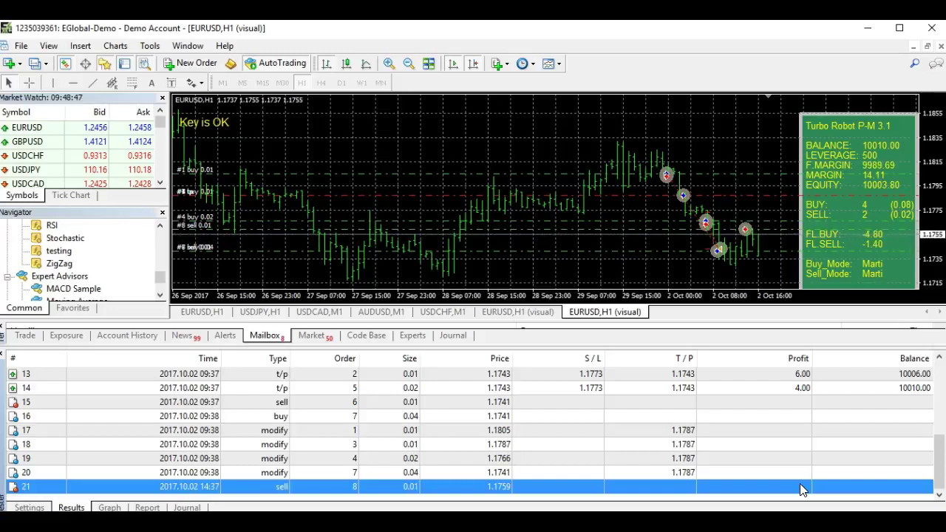
pyautogui.click(824, 485)
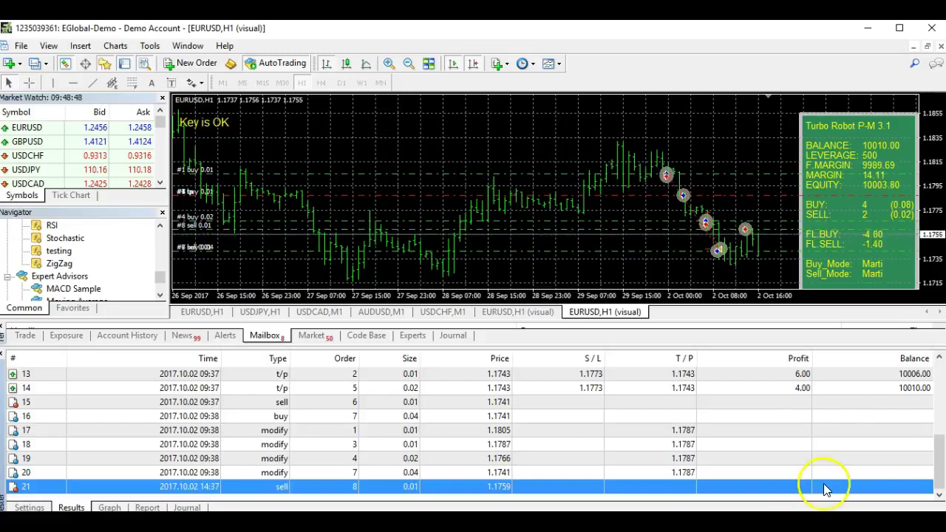
# - Review the opening entries of sell order 6 and buy order 7 and the closing of sell order 2
pyautogui.click(794, 403)
pyautogui.click(789, 419)
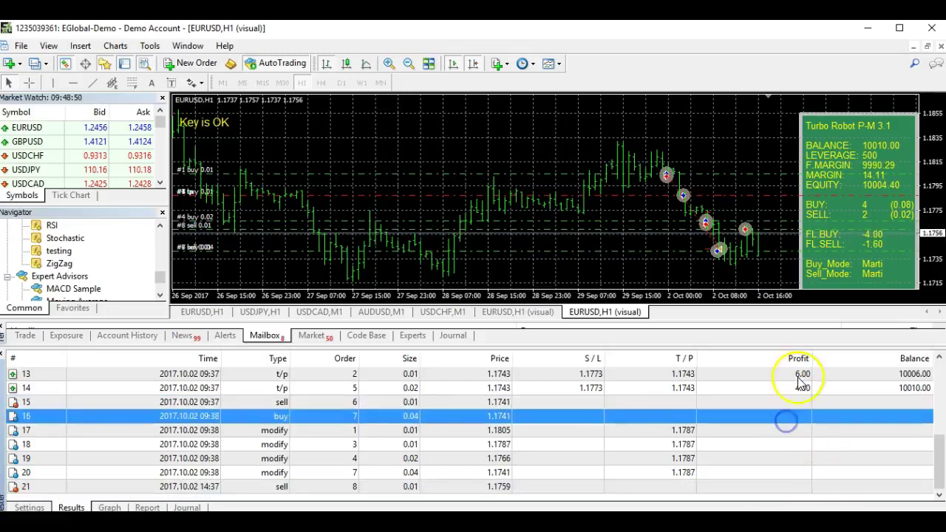
pyautogui.click(797, 374)
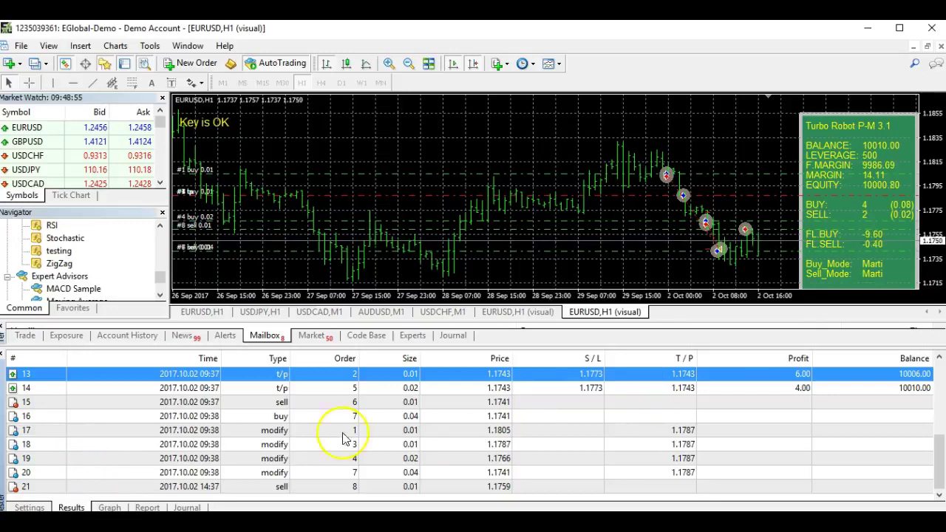
# - Stop the running backtest and check the trailing-profit inputs in the expert's properties
pyautogui.click(28, 508)
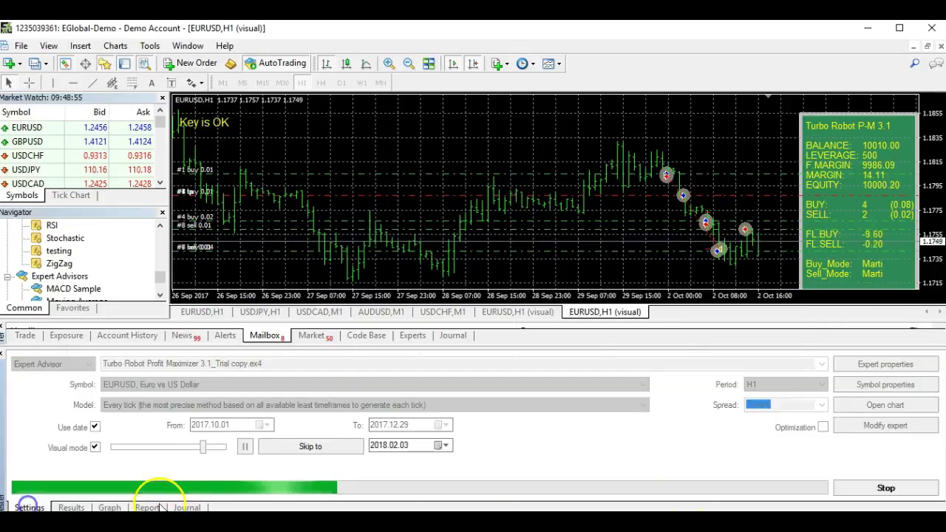
pyautogui.click(887, 488)
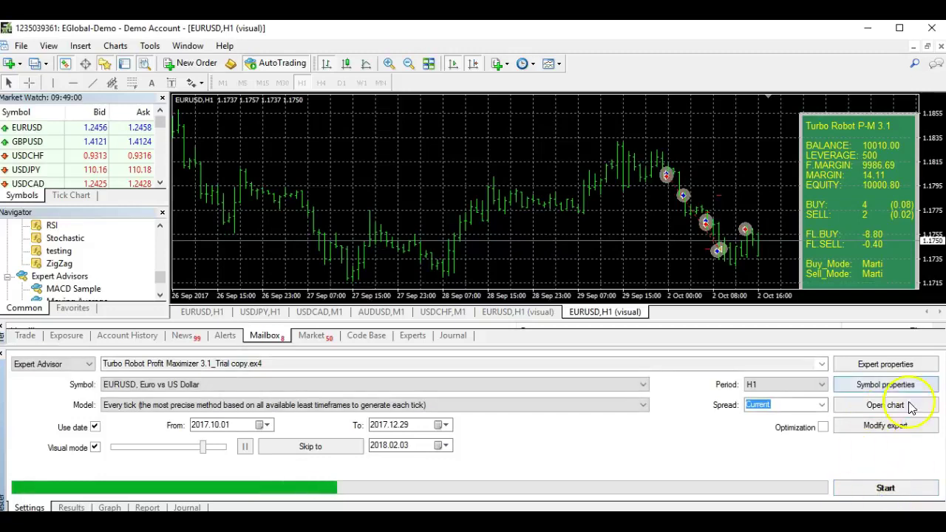
pyautogui.click(885, 363)
pyautogui.click(372, 213)
pyautogui.click(362, 228)
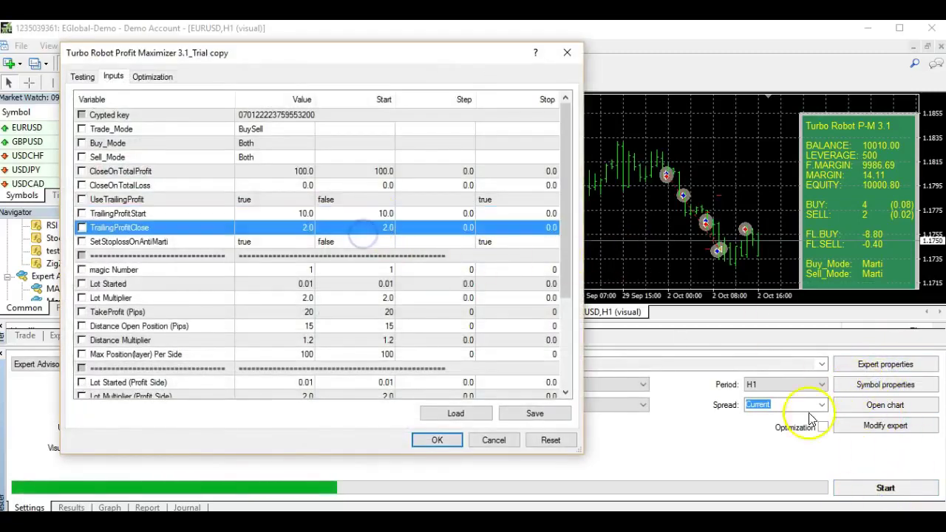
pyautogui.click(550, 440)
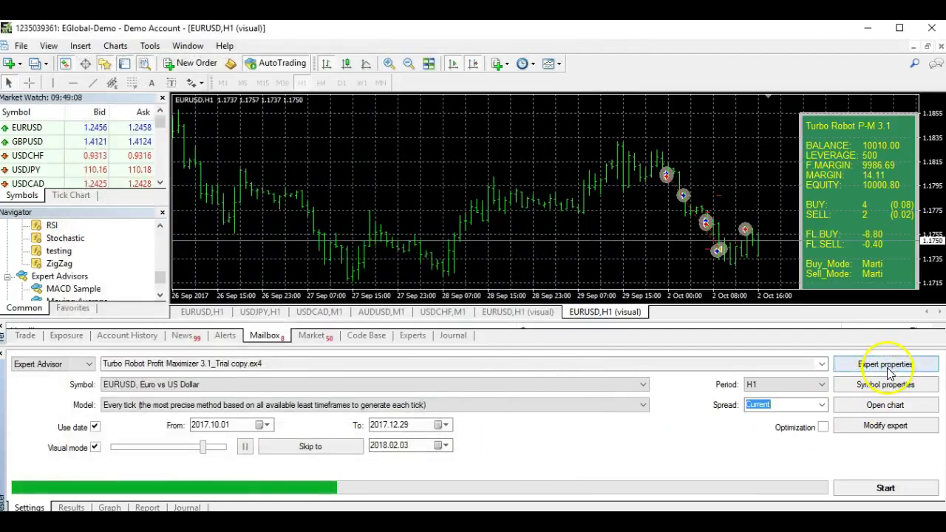
# - Set the expert's Distance Open Position (Pips) input to 20 for both its value and its start
pyautogui.click(886, 367)
pyautogui.click(311, 298)
pyautogui.scroll(-1, 310, 297)
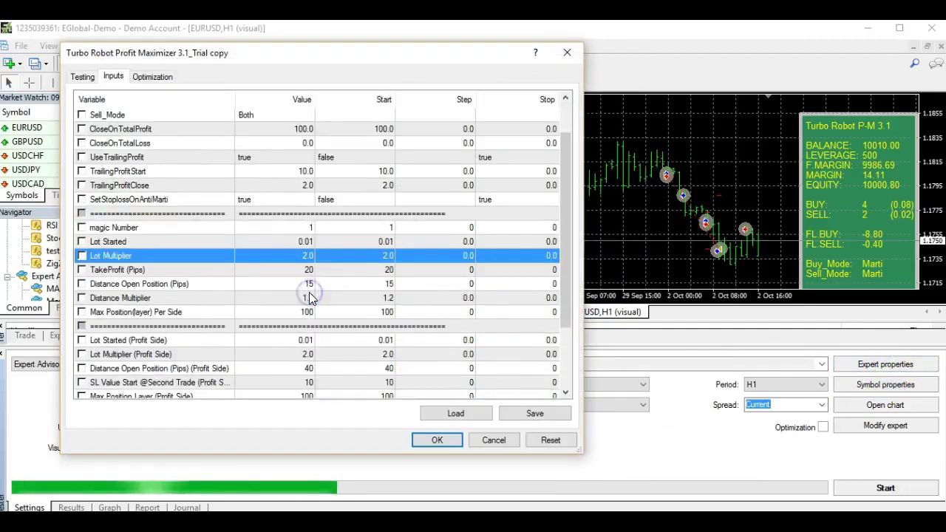
pyautogui.click(359, 271)
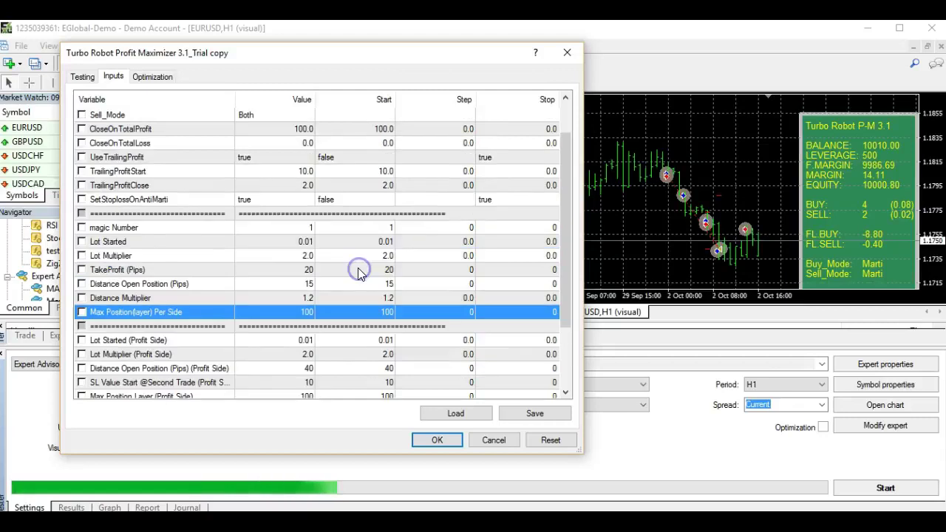
pyautogui.doubleClick(306, 298)
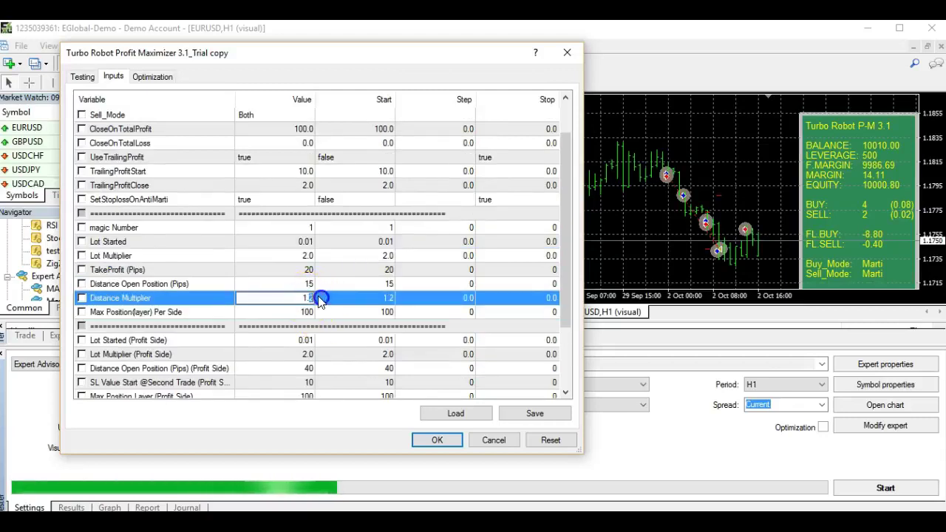
pyautogui.click(300, 272)
pyautogui.click(300, 285)
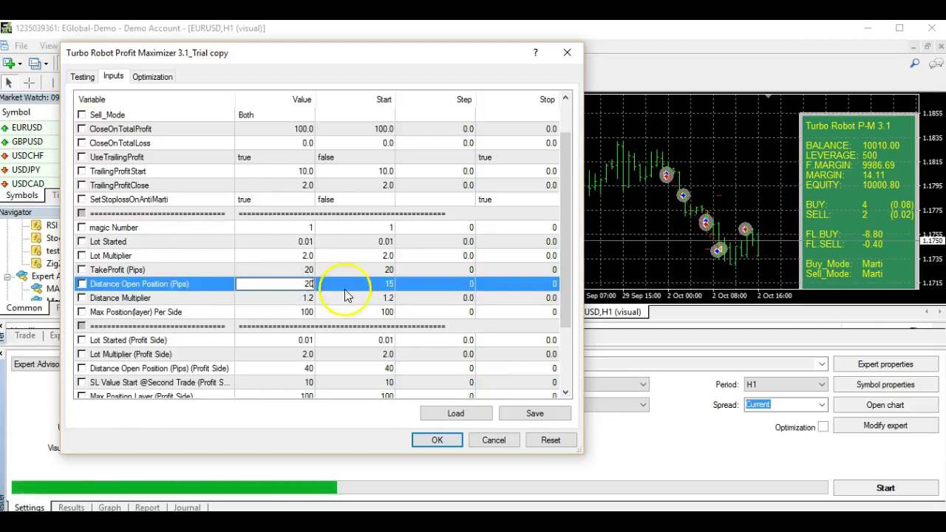
pyautogui.click(368, 287)
pyautogui.write('20')
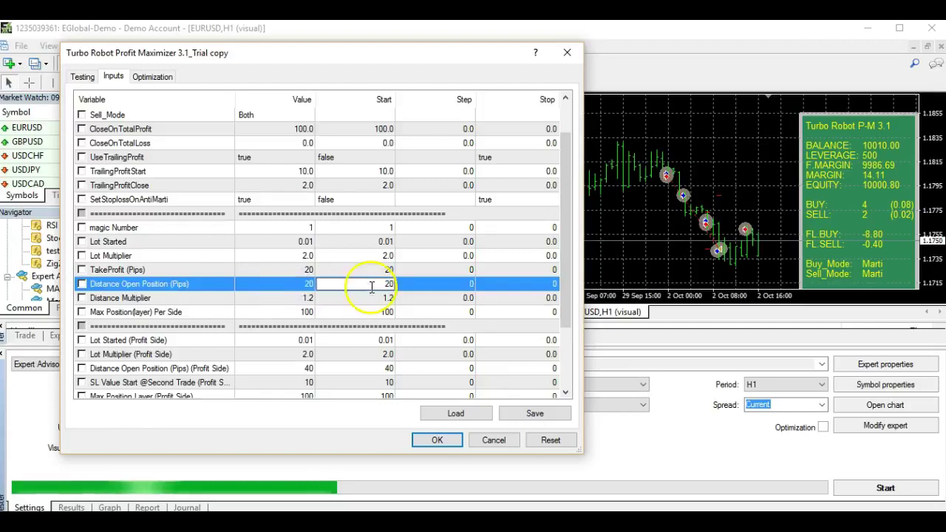
pyautogui.press('Return')
# - Set the TakeProfit (Pips) input to 50 for both its value and its start
pyautogui.doubleClick(295, 270)
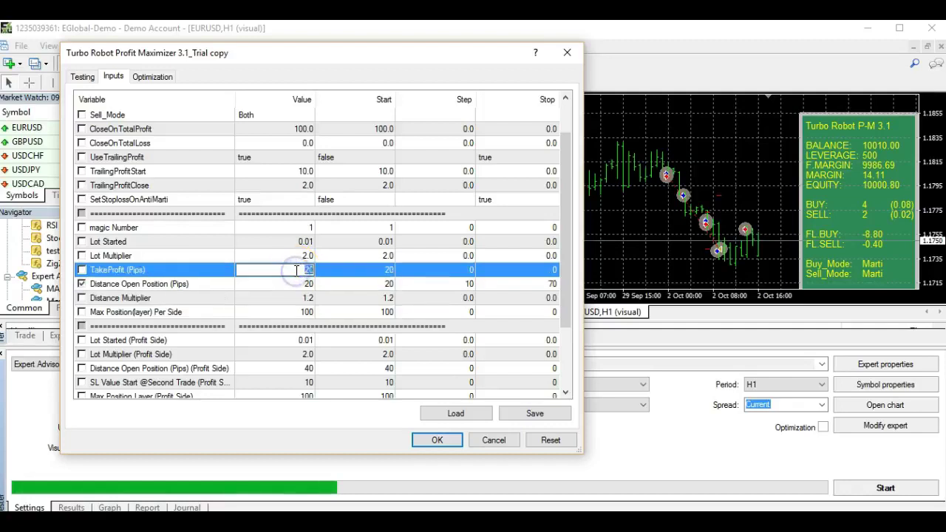
pyautogui.write('50')
pyautogui.click(362, 270)
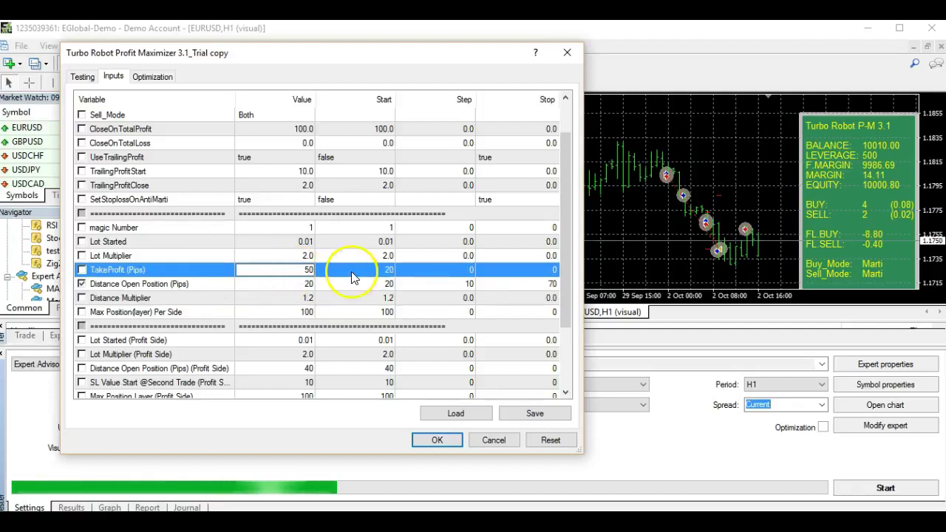
pyautogui.click(421, 310)
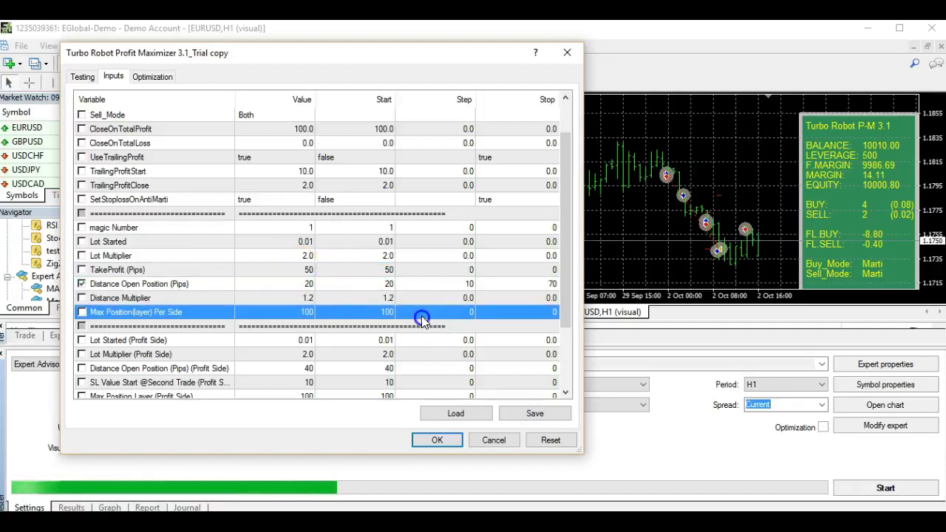
# - Set the Distance Multiplier input to 1.3 for both its value and its start
pyautogui.doubleClick(300, 298)
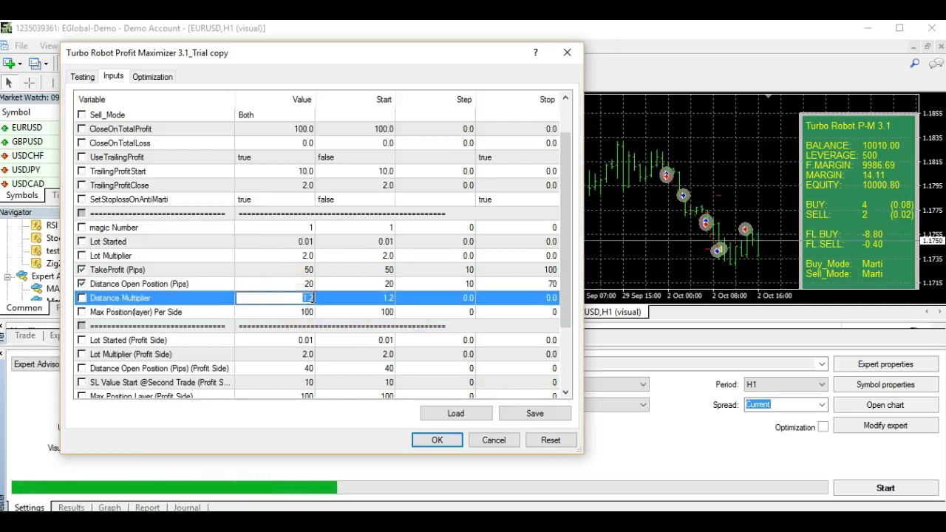
pyautogui.write('1.3')
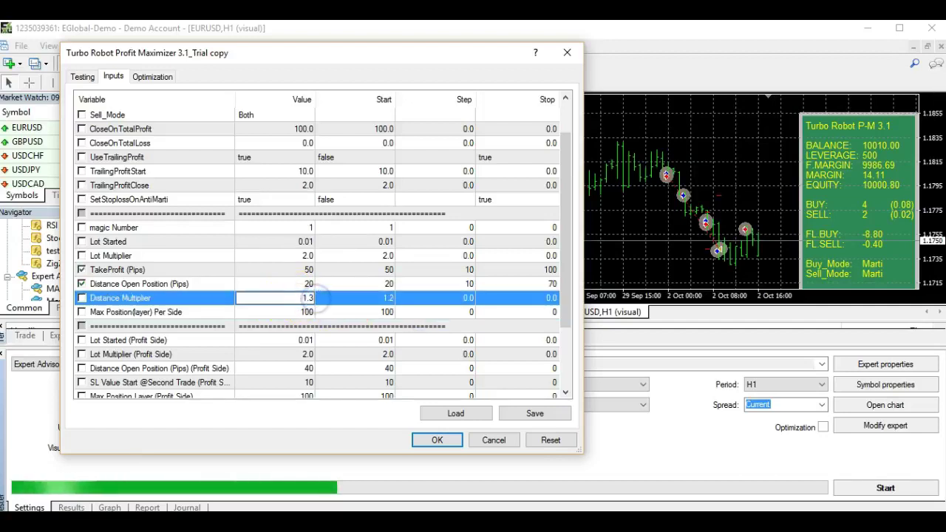
pyautogui.click(396, 298)
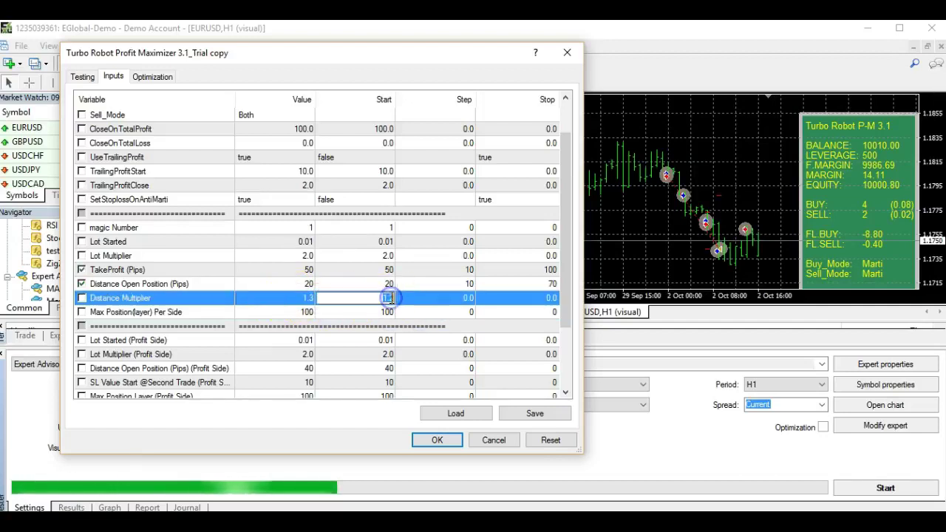
pyautogui.click(434, 326)
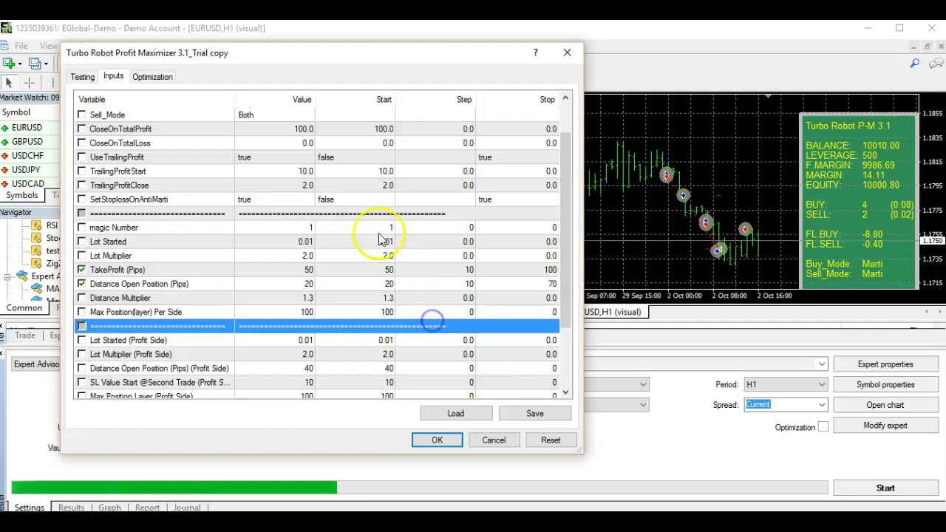
# - Review the CloseOnTotalLoss, UseTrailingProfit, TrailingProfitStart and TrailingProfitClose inputs of the expert
pyautogui.click(306, 185)
pyautogui.click(304, 157)
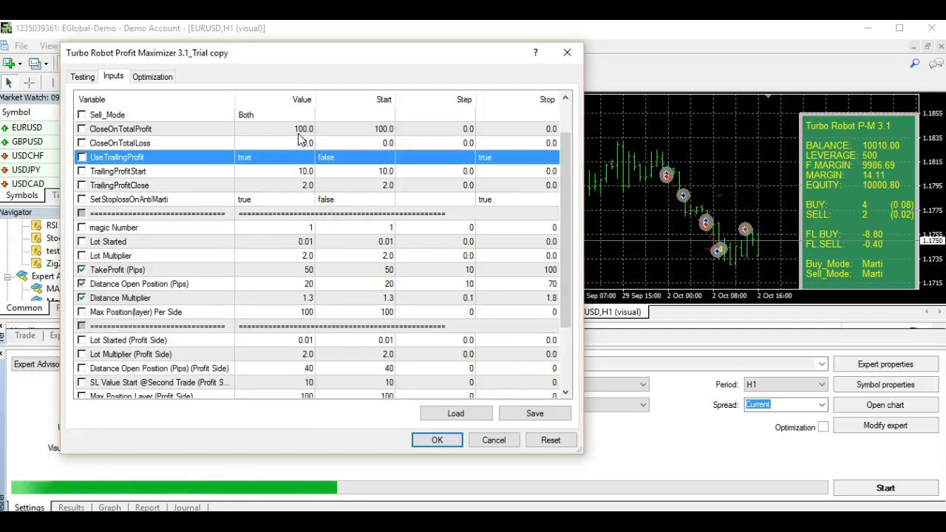
pyautogui.click(299, 142)
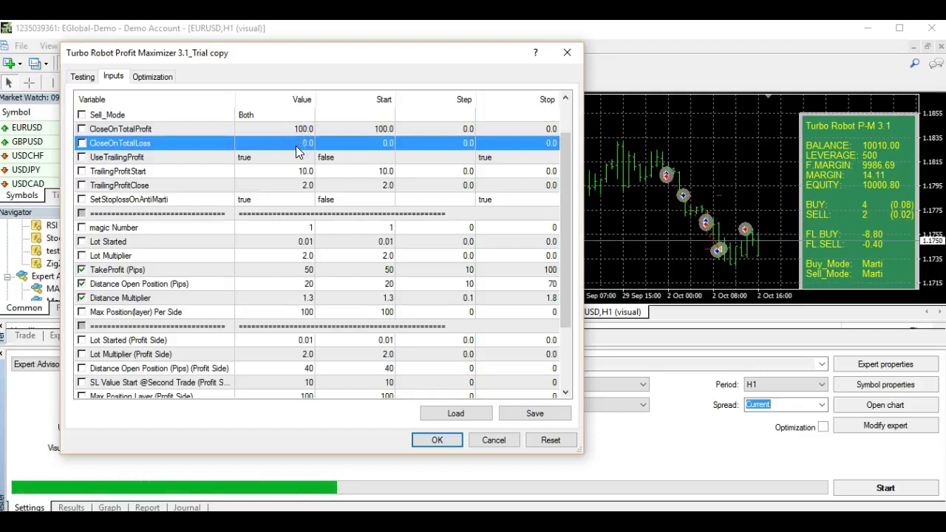
pyautogui.click(349, 155)
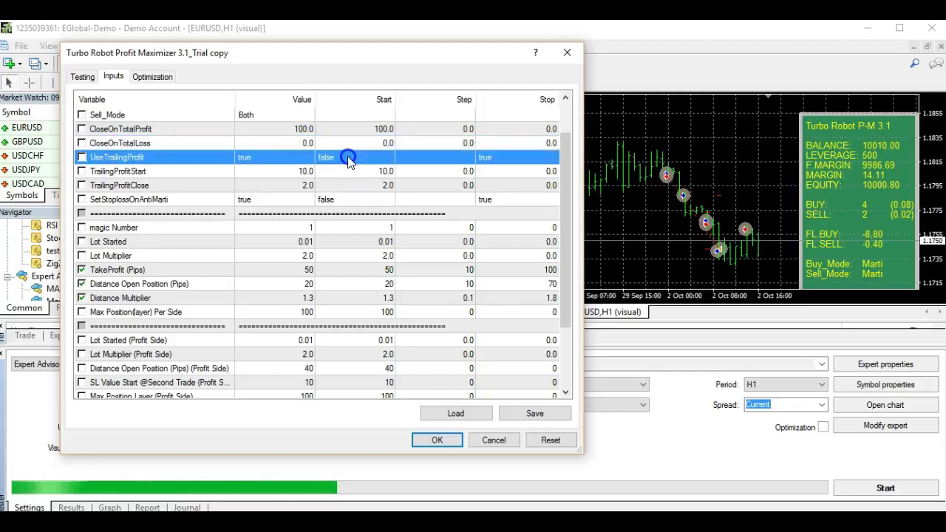
pyautogui.click(298, 142)
pyautogui.click(299, 142)
pyautogui.click(300, 155)
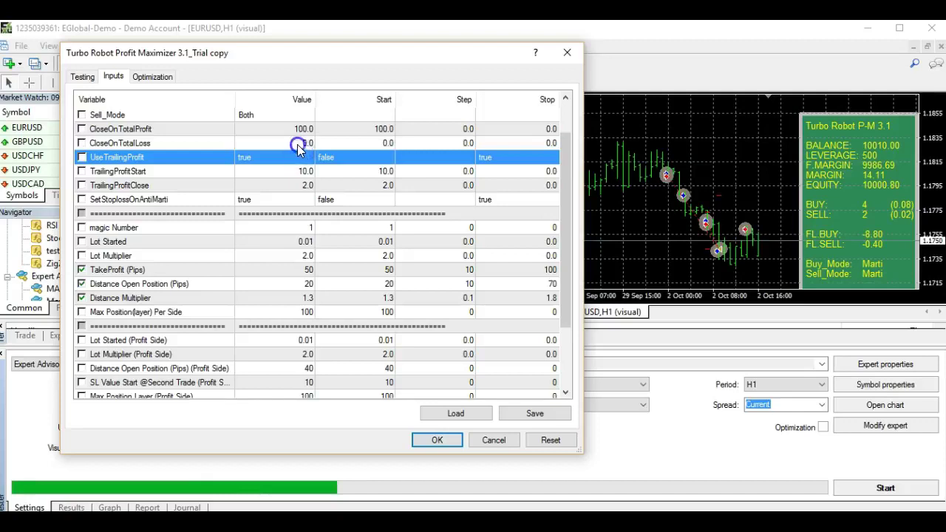
pyautogui.click(298, 144)
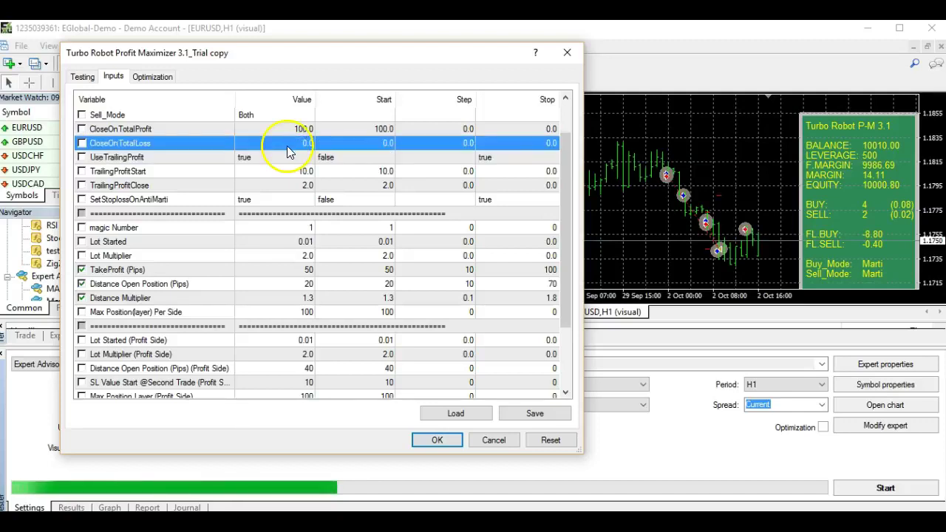
pyautogui.click(376, 197)
pyautogui.click(362, 176)
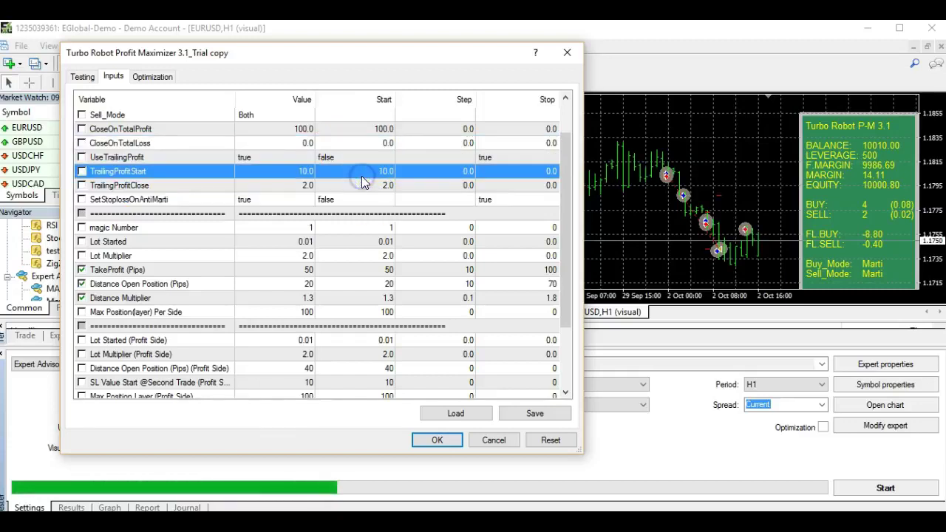
pyautogui.click(359, 213)
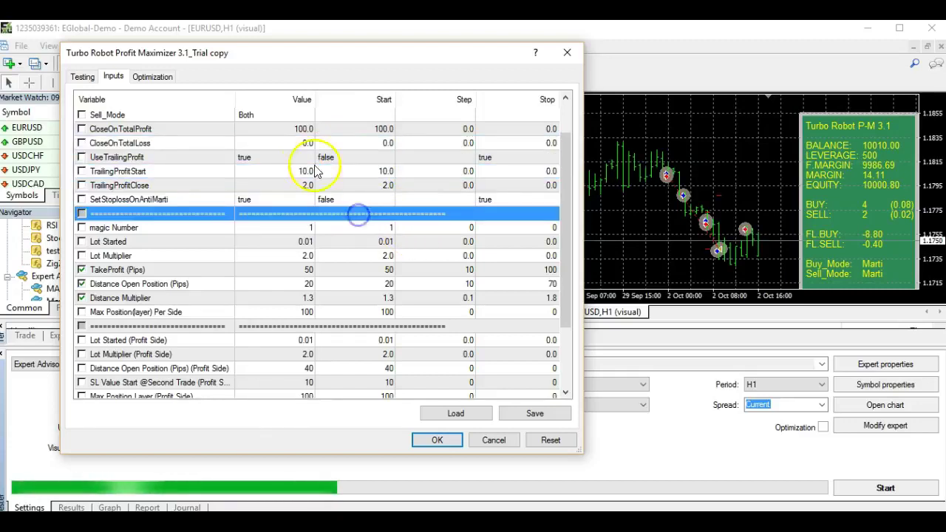
pyautogui.doubleClick(288, 142)
pyautogui.click(371, 185)
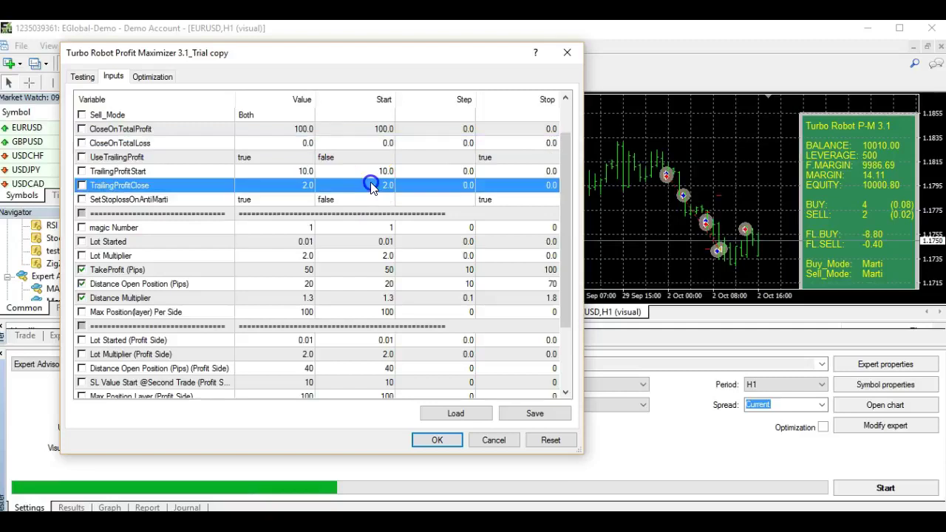
pyautogui.click(289, 141)
pyautogui.click(355, 171)
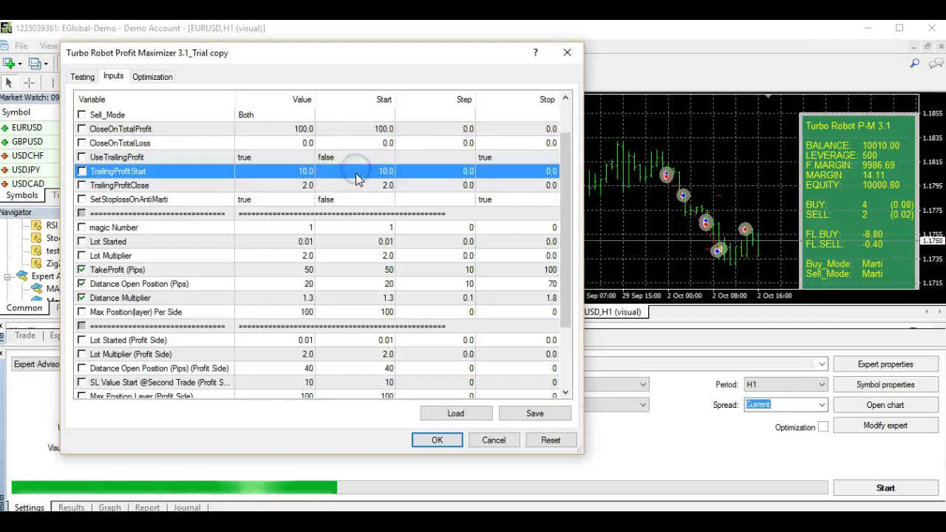
pyautogui.click(329, 185)
pyautogui.click(318, 157)
pyautogui.click(335, 172)
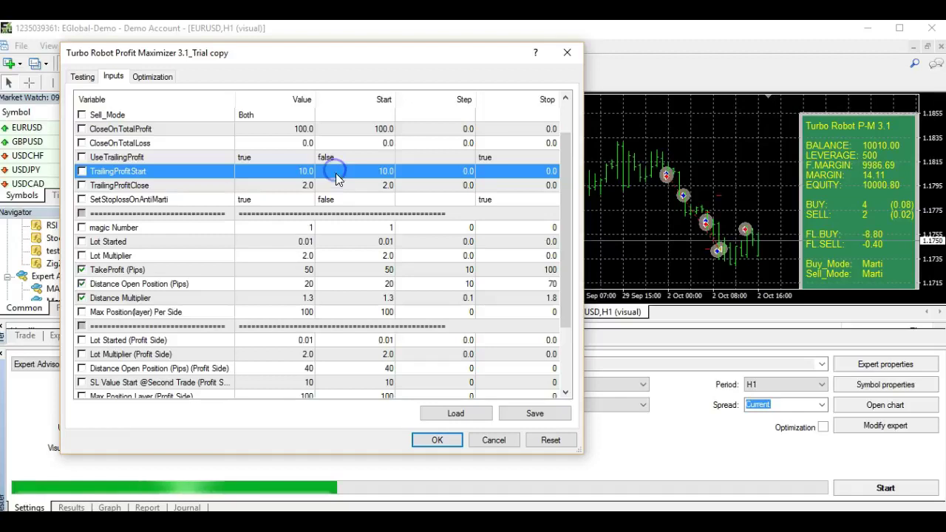
# - Set the TrailingProfitStart input to 5 for both its value and its start
pyautogui.click(298, 173)
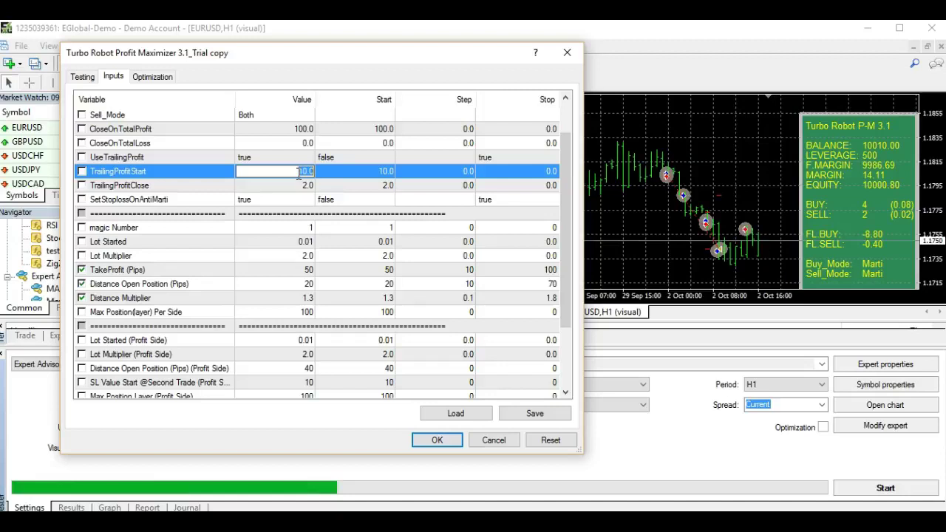
pyautogui.write('5')
pyautogui.click(327, 189)
pyautogui.click(364, 176)
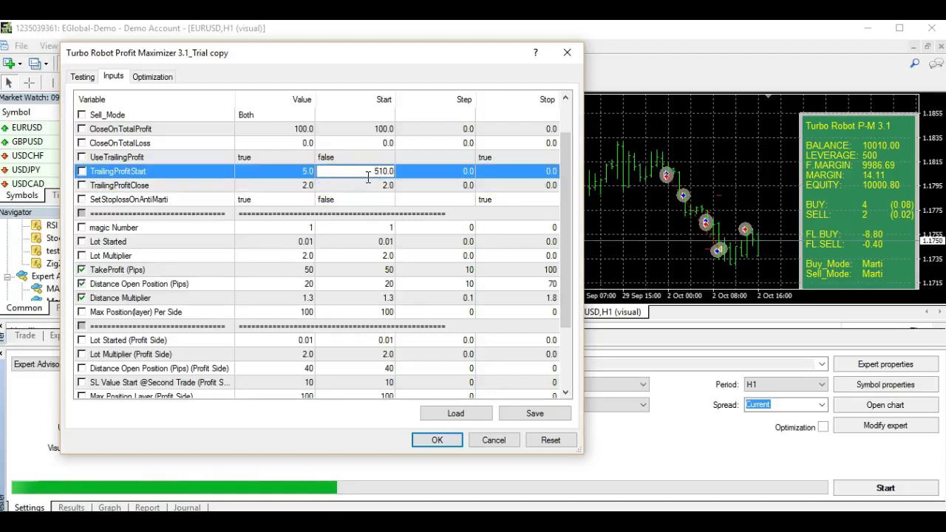
pyautogui.click(395, 158)
pyautogui.doubleClick(376, 170)
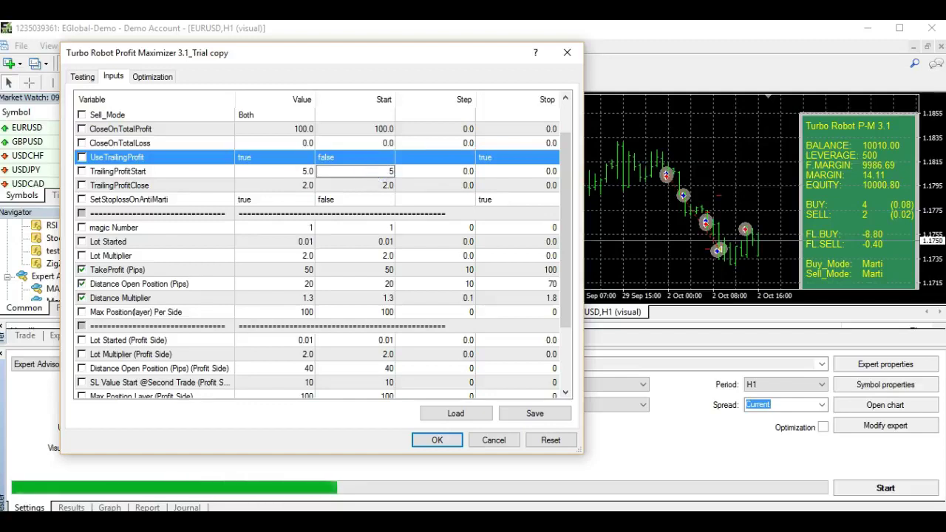
pyautogui.write('5')
pyautogui.click(392, 216)
# - Set the TrailingProfitClose input to 1 for both its value and its start
pyautogui.doubleClick(294, 186)
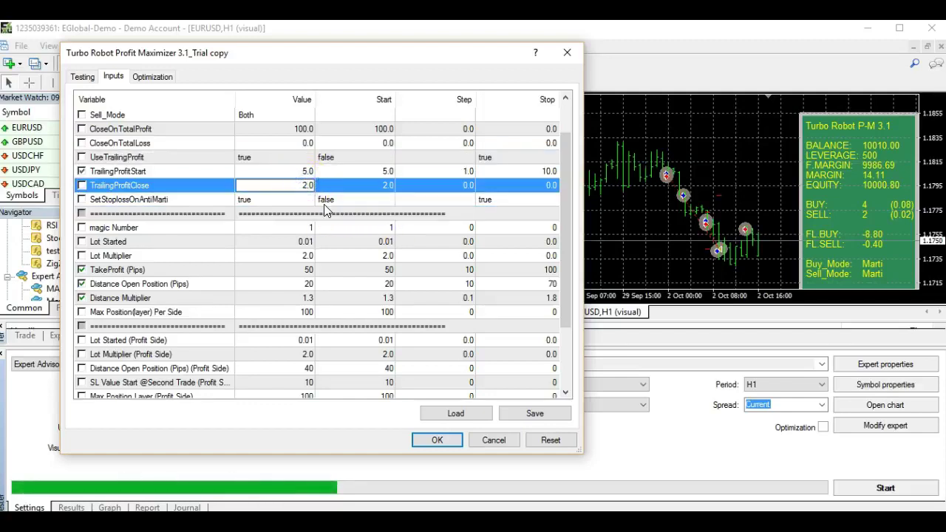
pyautogui.click(385, 185)
pyautogui.click(411, 228)
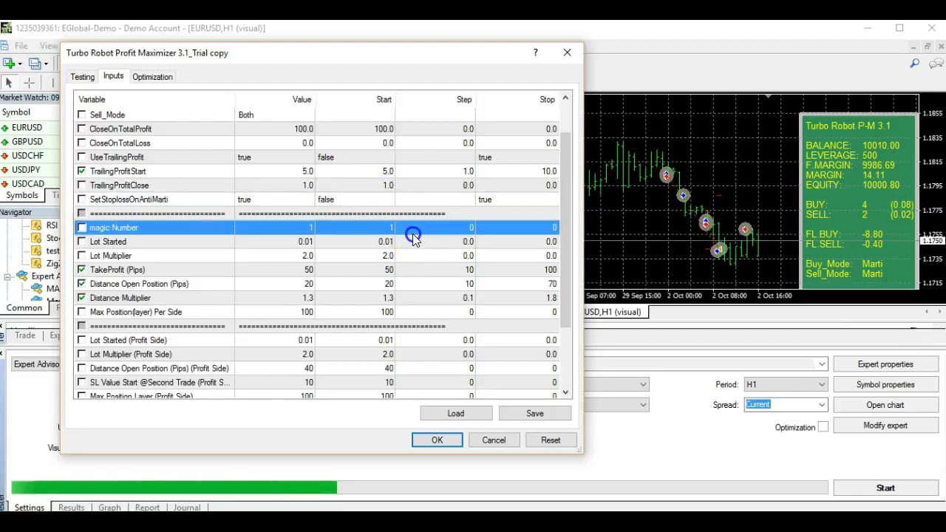
pyautogui.click(415, 214)
# - Apply the changed expert inputs and start the visual backtest
pyautogui.click(427, 442)
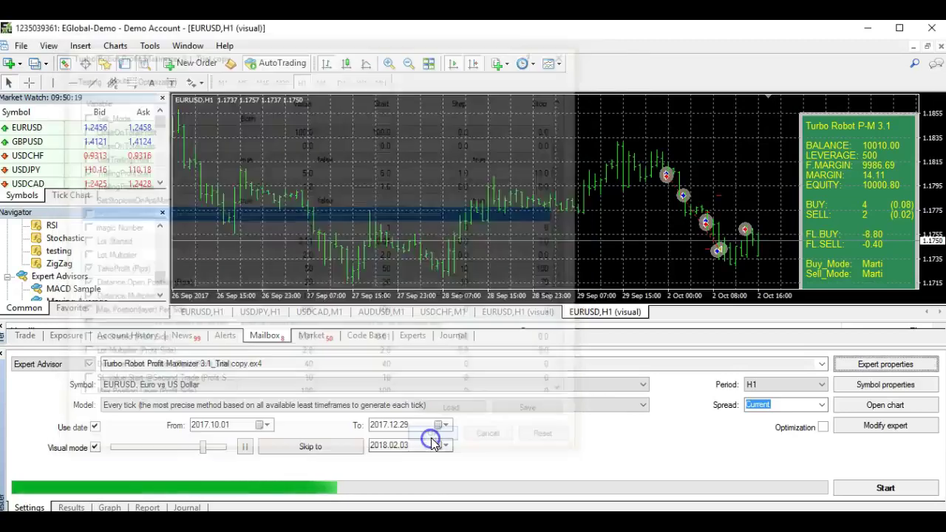
pyautogui.click(887, 482)
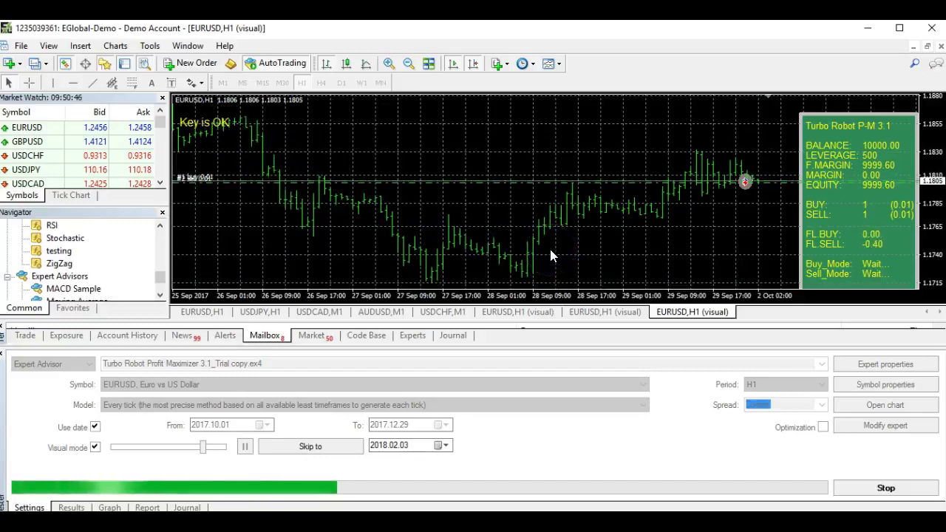
pyautogui.click(271, 167)
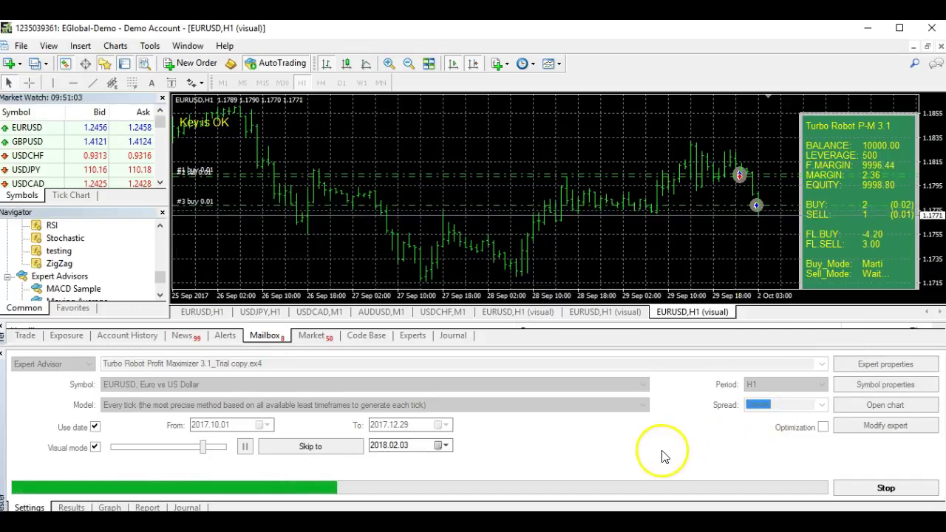
# - Open the backtest results and compare the prices of the first and second buy orders
pyautogui.click(71, 508)
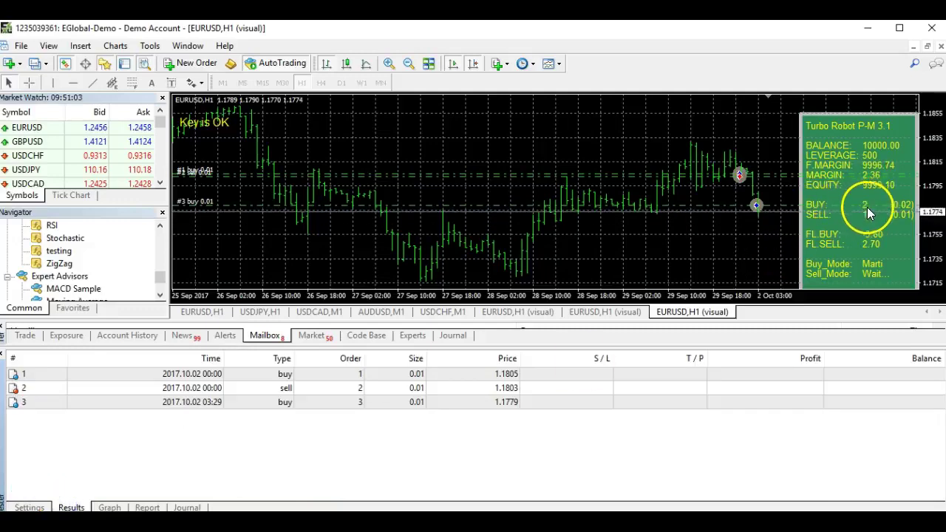
pyautogui.click(566, 403)
pyautogui.click(510, 374)
pyautogui.click(509, 405)
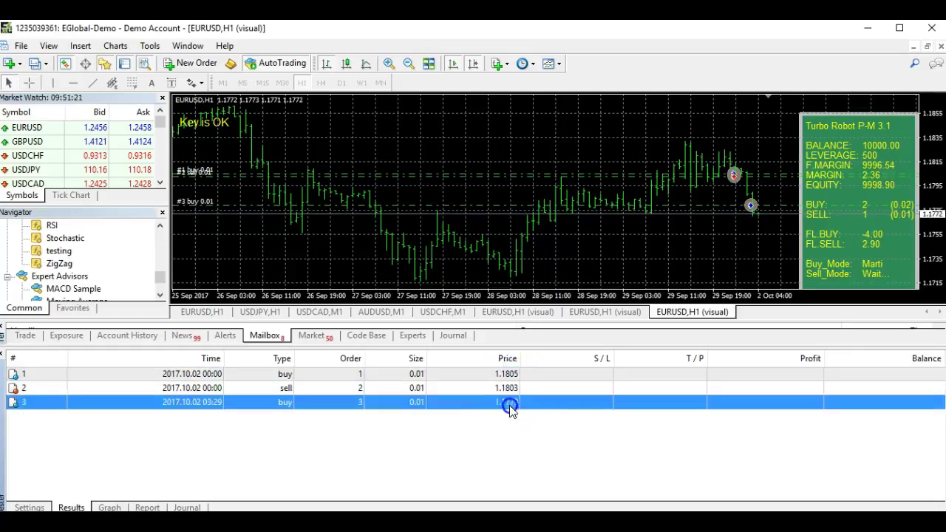
# - Switch to Calculator and clear its previous calculation
pyautogui.hotkey('alt', 'Tab')
pyautogui.click(105, 184)
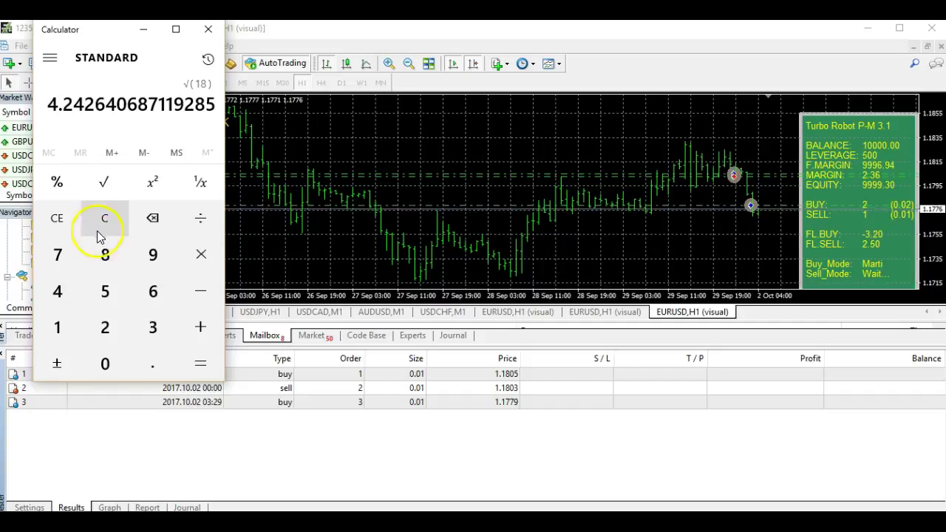
pyautogui.click(70, 223)
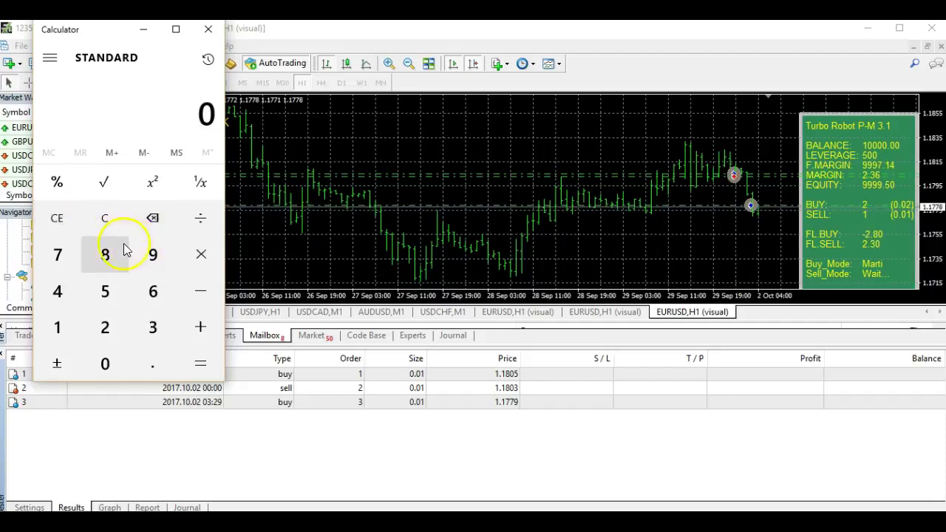
pyautogui.click(58, 325)
pyautogui.click(92, 256)
pyautogui.click(98, 362)
pyautogui.click(105, 292)
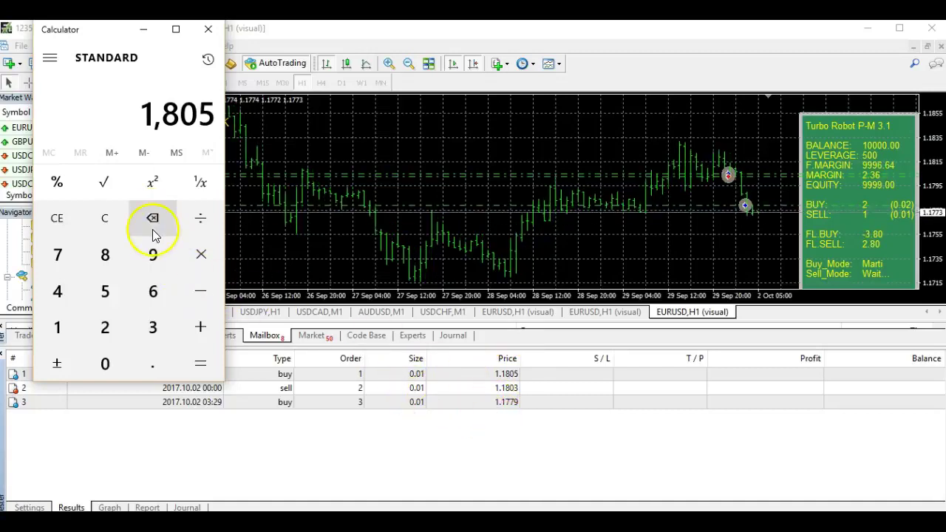
pyautogui.click(205, 260)
pyautogui.click(58, 327)
pyautogui.click(153, 363)
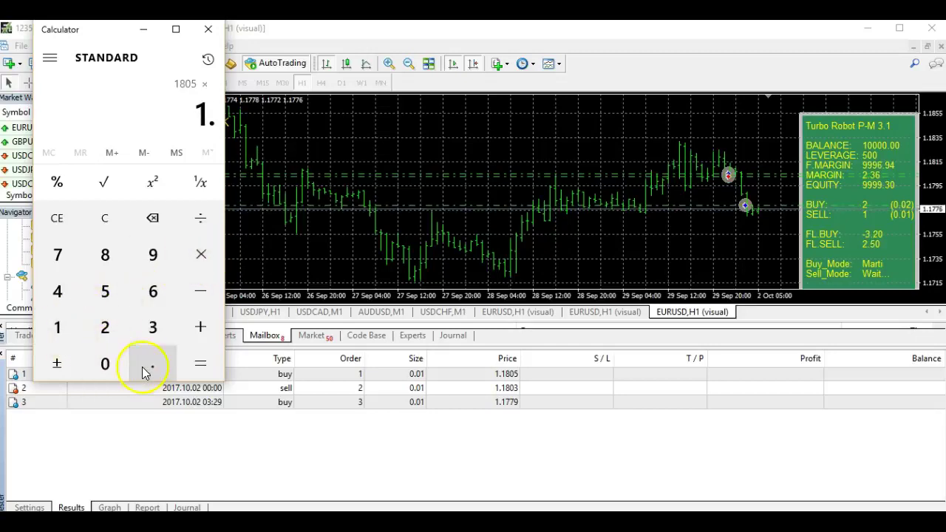
pyautogui.click(153, 327)
pyautogui.click(201, 372)
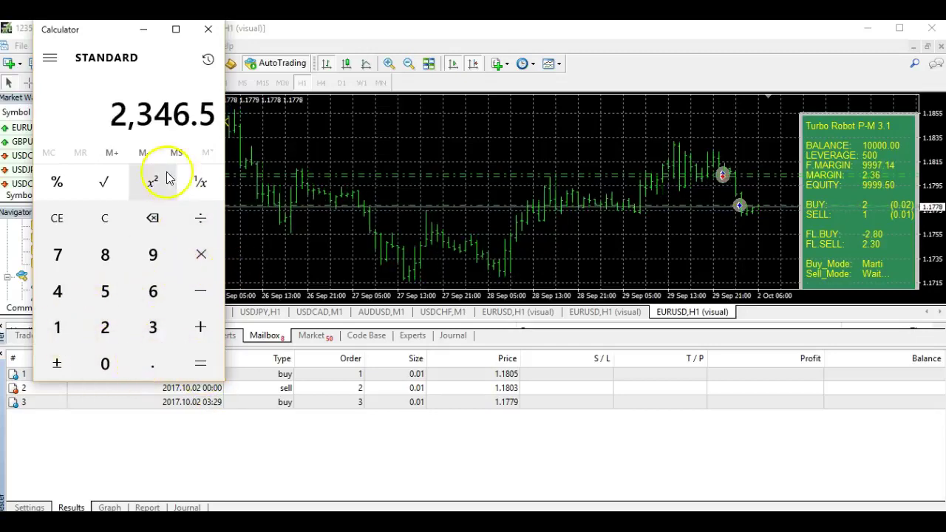
pyautogui.click(59, 218)
# - Calculate 1805 minus 1779 to find the pip distance between the two buy orders, and close Calculator
pyautogui.click(59, 325)
pyautogui.click(111, 258)
pyautogui.click(105, 360)
pyautogui.click(105, 291)
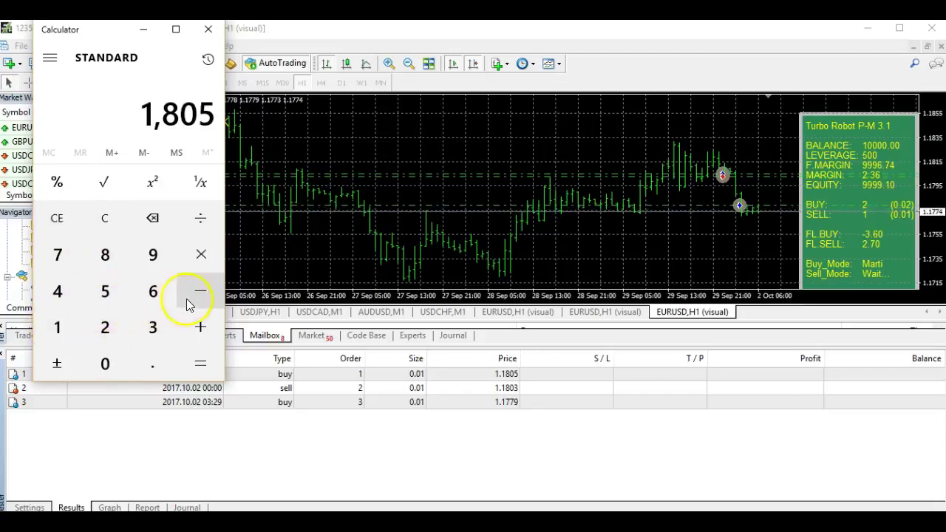
pyautogui.click(67, 327)
pyautogui.click(70, 254)
pyautogui.click(70, 254)
pyautogui.click(153, 254)
pyautogui.click(200, 362)
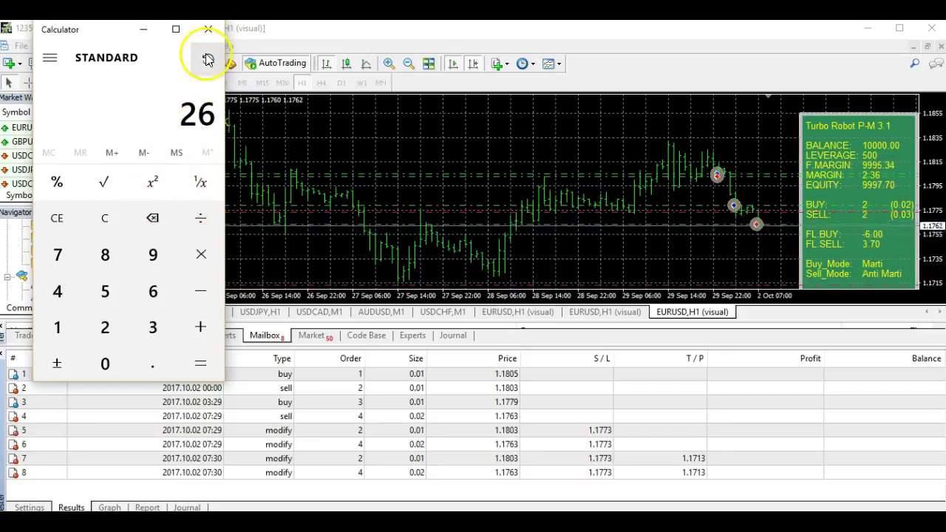
pyautogui.click(209, 31)
# - Check the stop-loss and take-profit prices of the modified sell orders in the backtest results
pyautogui.click(707, 443)
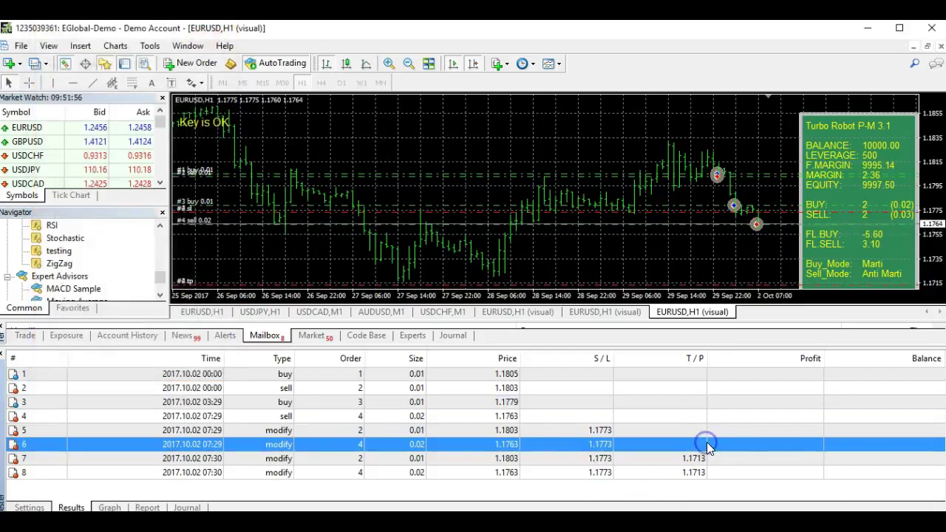
pyautogui.click(665, 458)
pyautogui.click(671, 471)
pyautogui.click(671, 462)
pyautogui.click(678, 473)
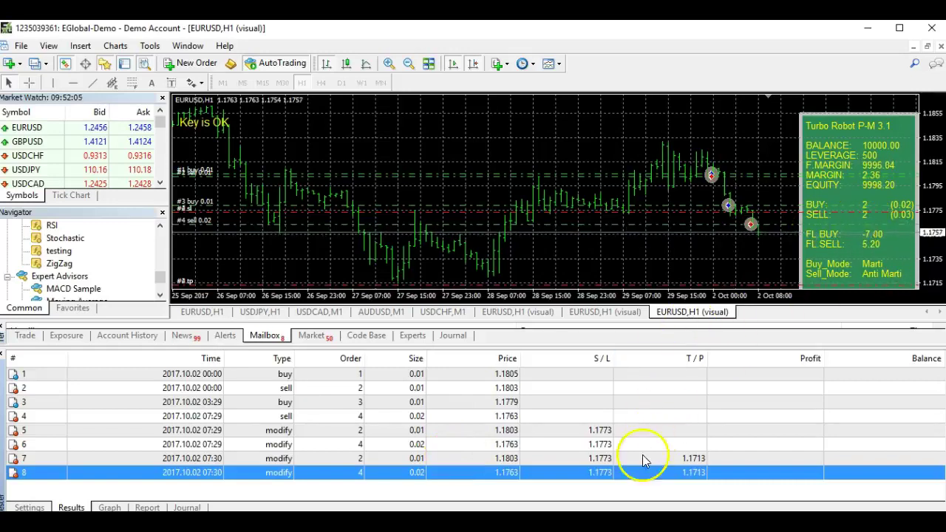
pyautogui.click(570, 459)
# - Examine the profits of the two closed sell orders and compare them with their earlier modification entries
pyautogui.click(663, 461)
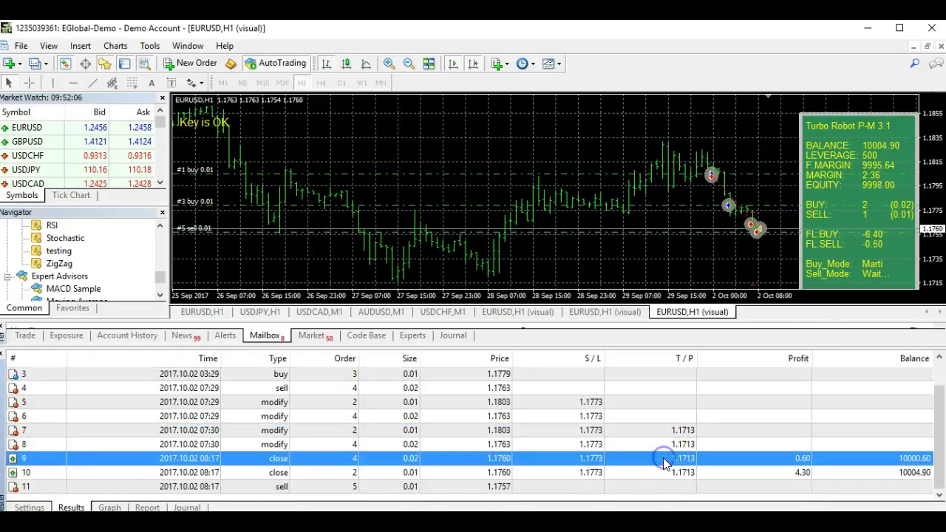
pyautogui.click(625, 471)
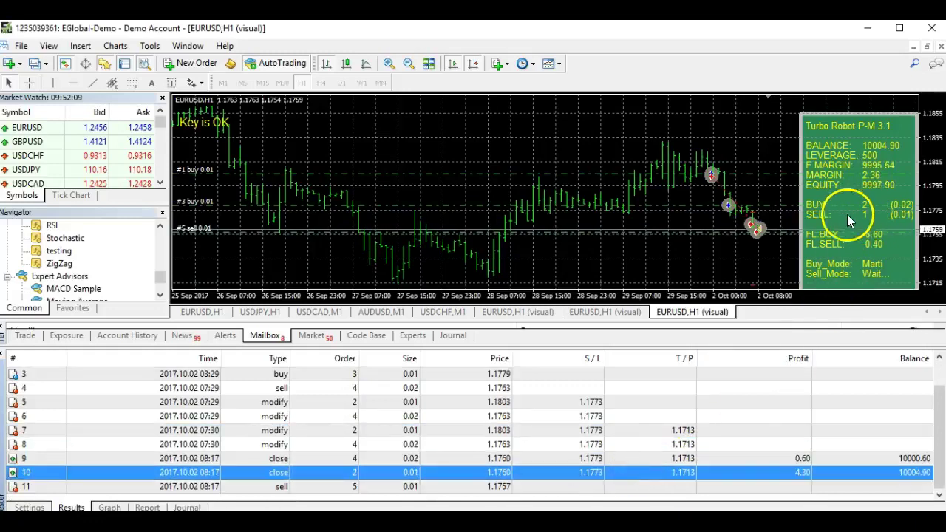
pyautogui.click(796, 458)
pyautogui.click(798, 473)
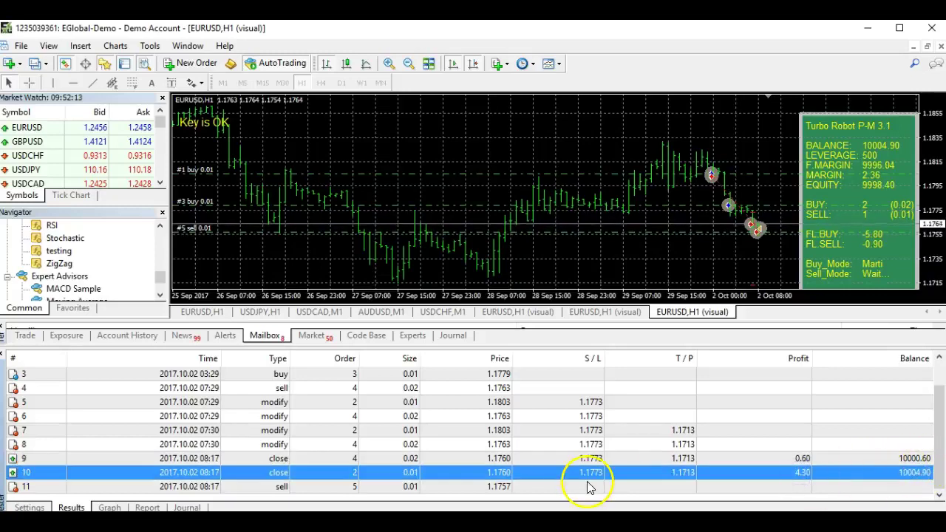
pyautogui.click(631, 458)
pyautogui.click(675, 471)
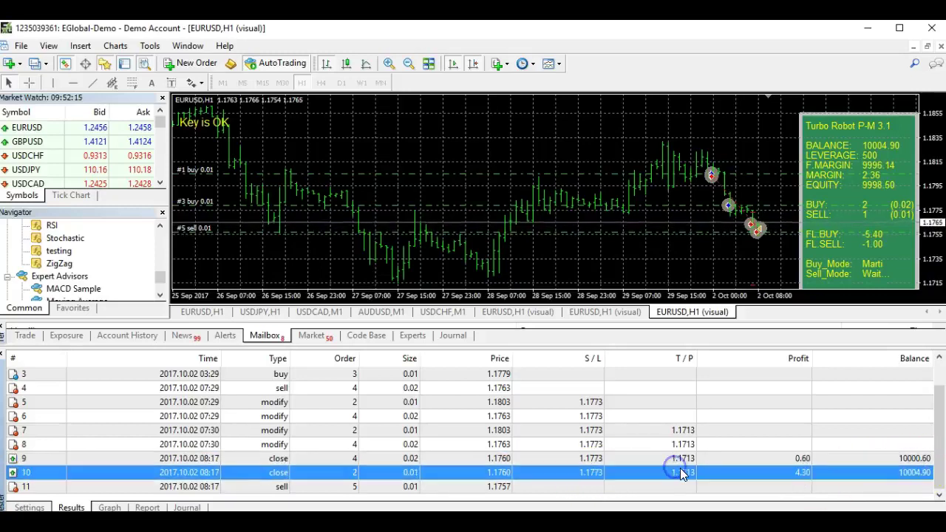
pyautogui.click(804, 470)
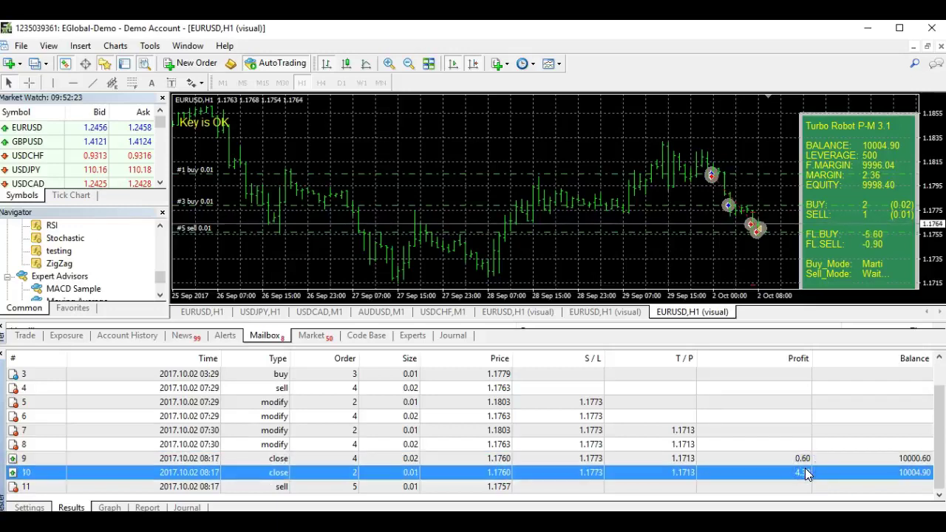
pyautogui.click(796, 470)
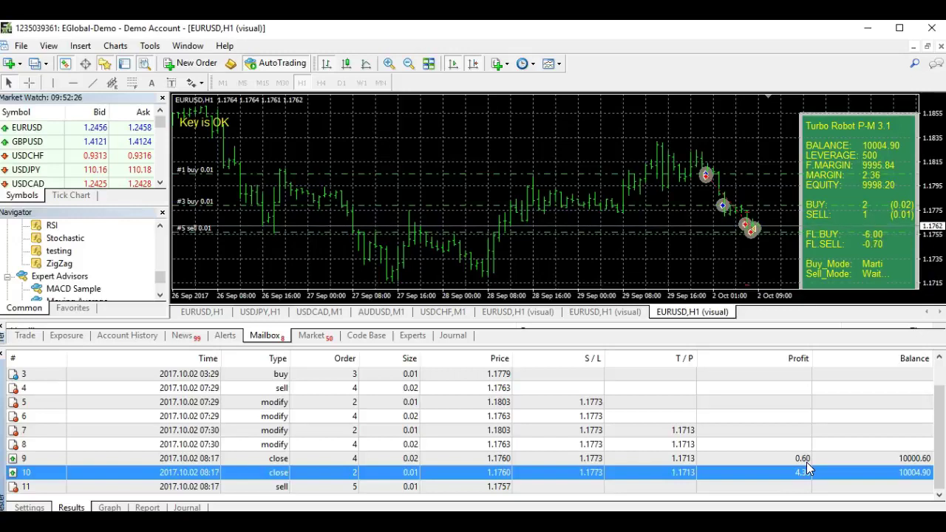
pyautogui.click(802, 459)
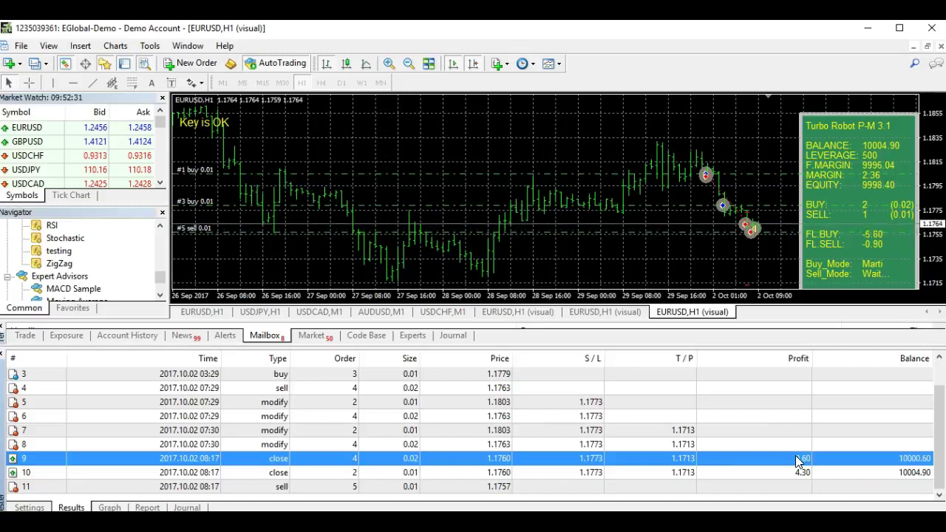
pyautogui.click(783, 429)
pyautogui.click(762, 402)
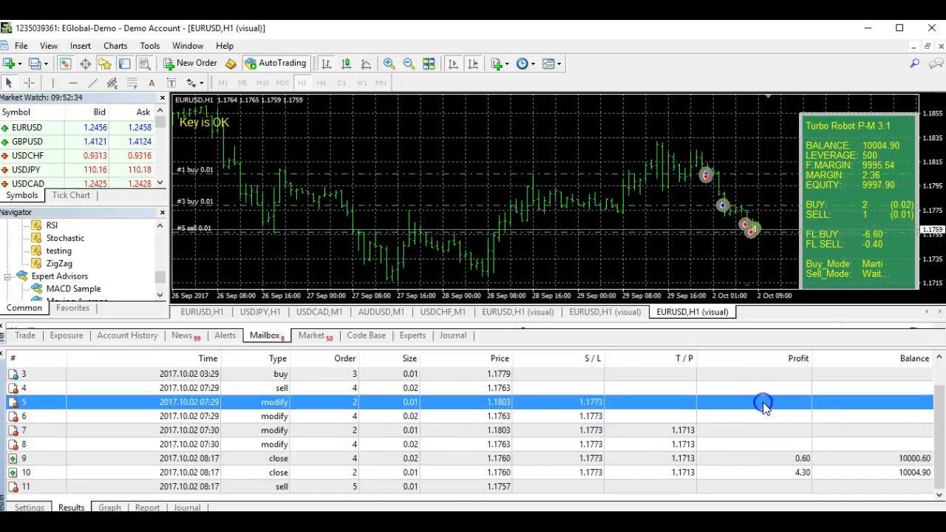
pyautogui.click(750, 414)
# - Return to the tester settings and stop the running backtest
pyautogui.click(35, 508)
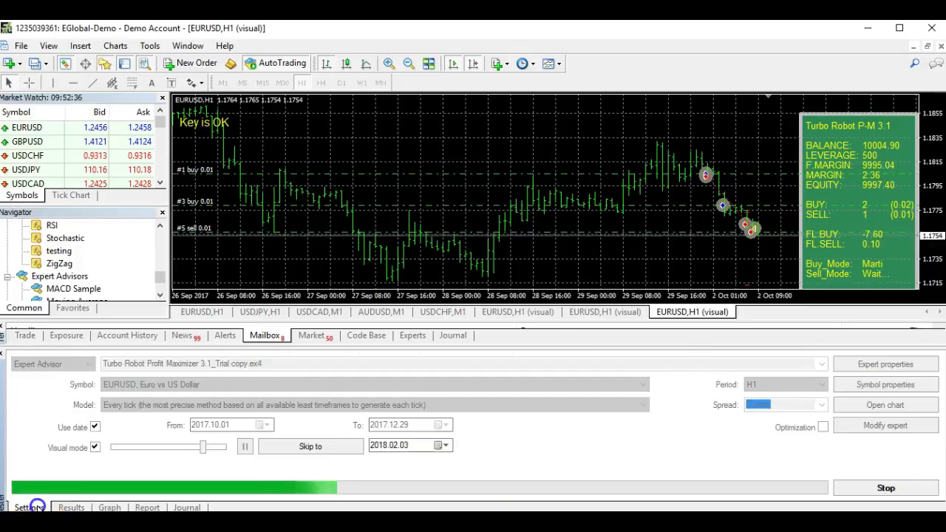
pyautogui.click(877, 496)
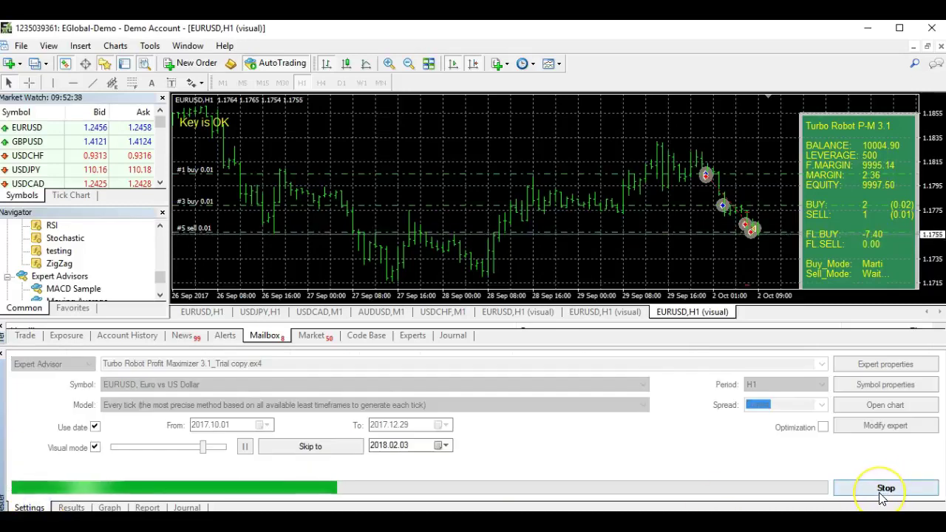